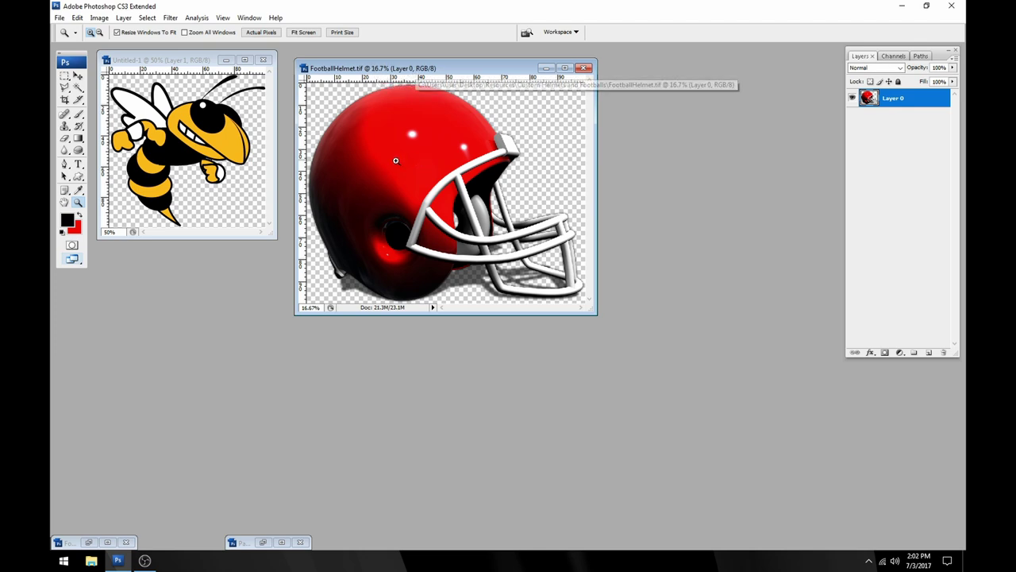
Place FootballHelmet at the top left with the Untitled-1 hornet document beside it, helmet in front
left_click_drag(370, 69, 200, 254)
left_click_drag(156, 62, 598, 99)
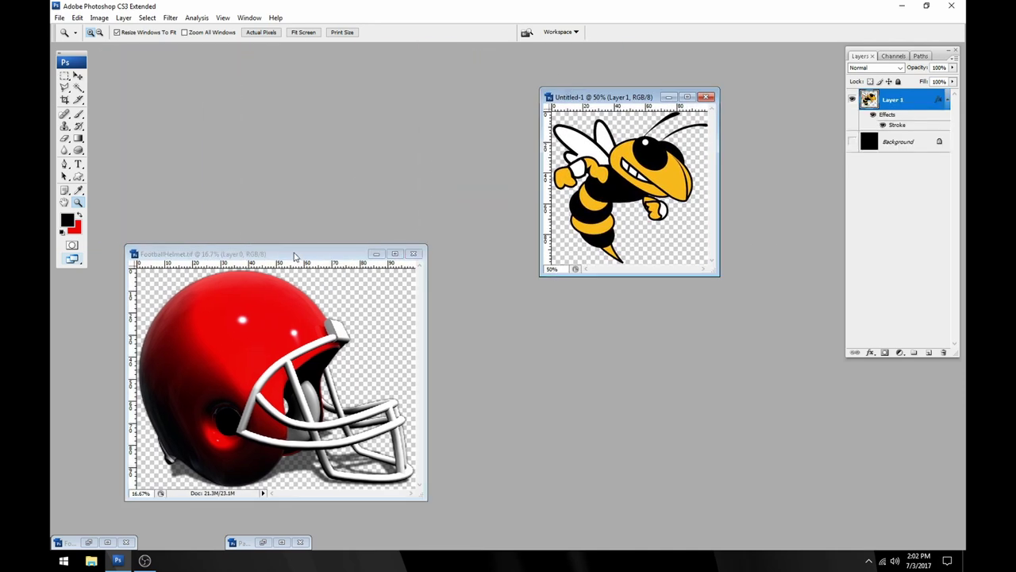
left_click_drag(293, 256, 273, 67)
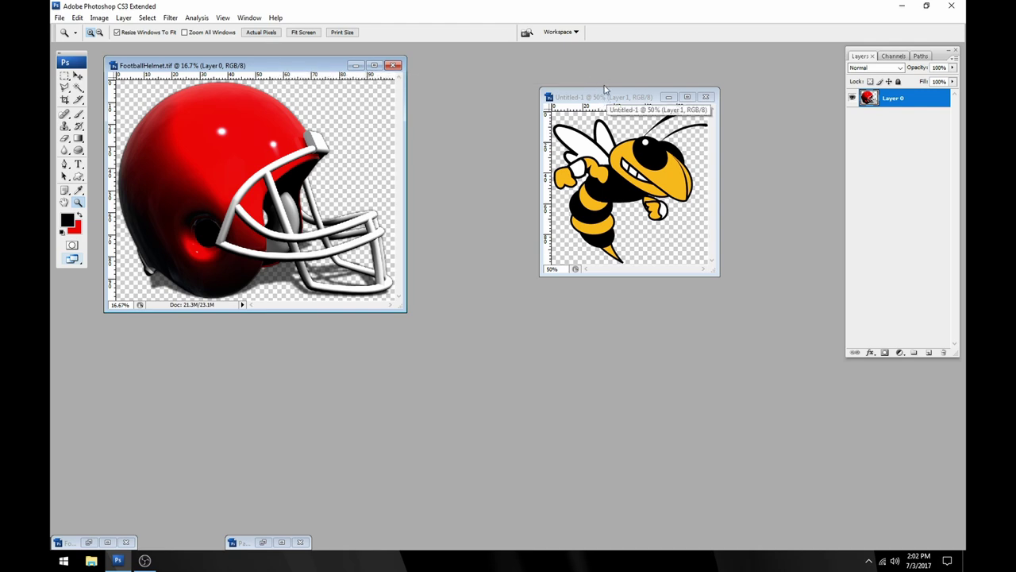
left_click_drag(297, 67, 298, 67)
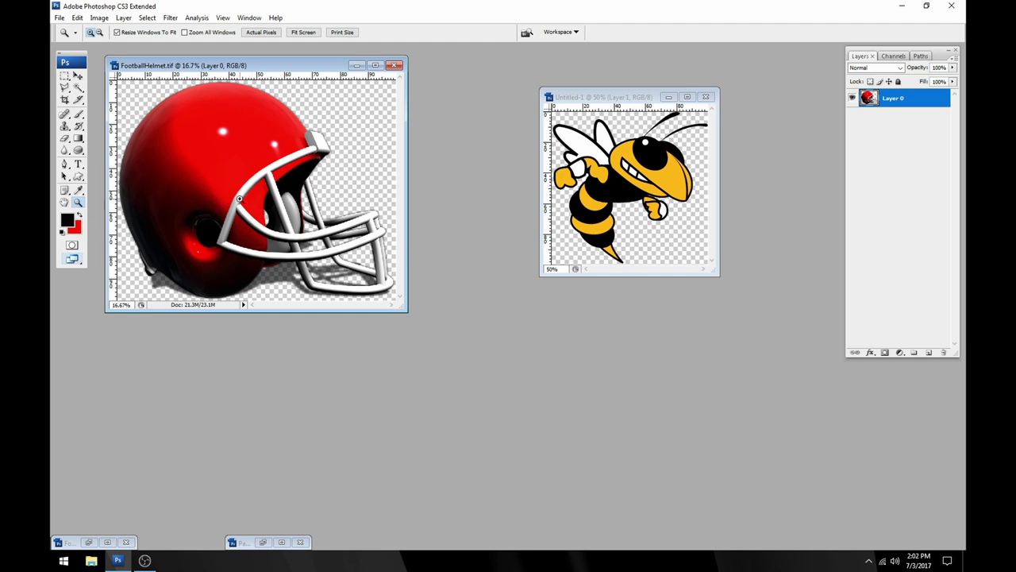
left_click_drag(254, 65, 245, 67)
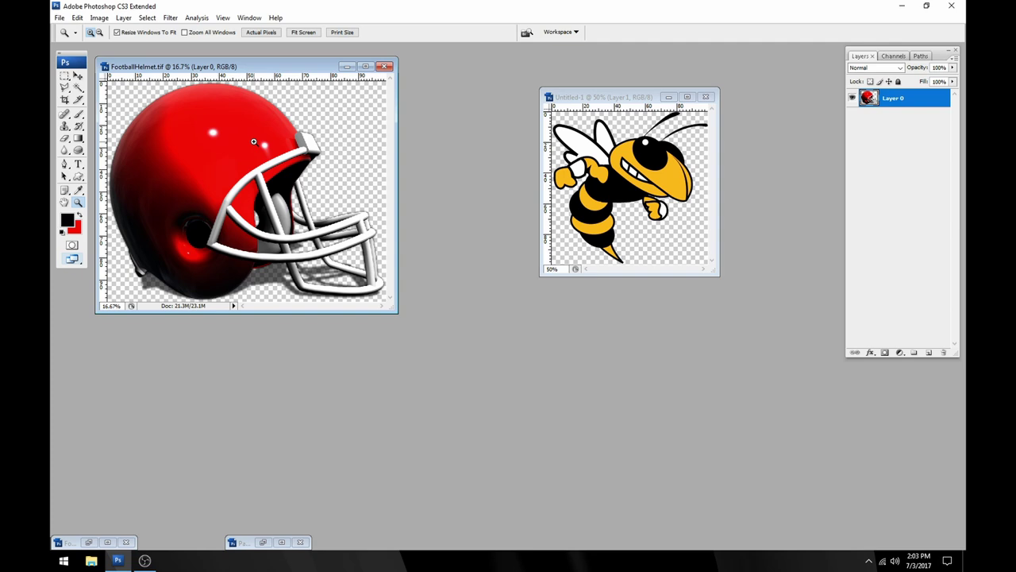
left_click_drag(603, 97, 509, 101)
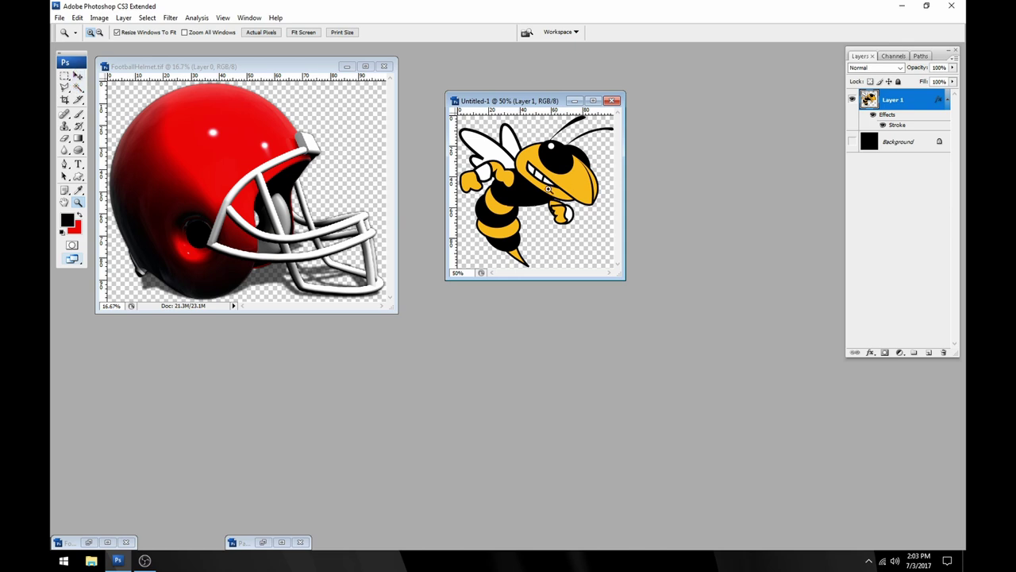
left_click(278, 100)
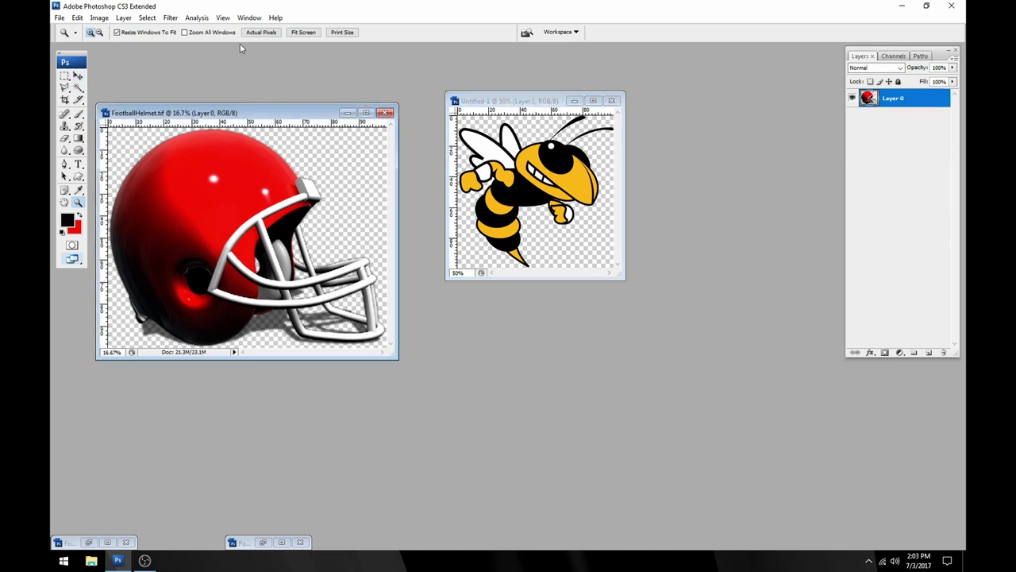
Resize the helmet image to 1000 pixels wide with Image Size
key("ctrl+alt+i")
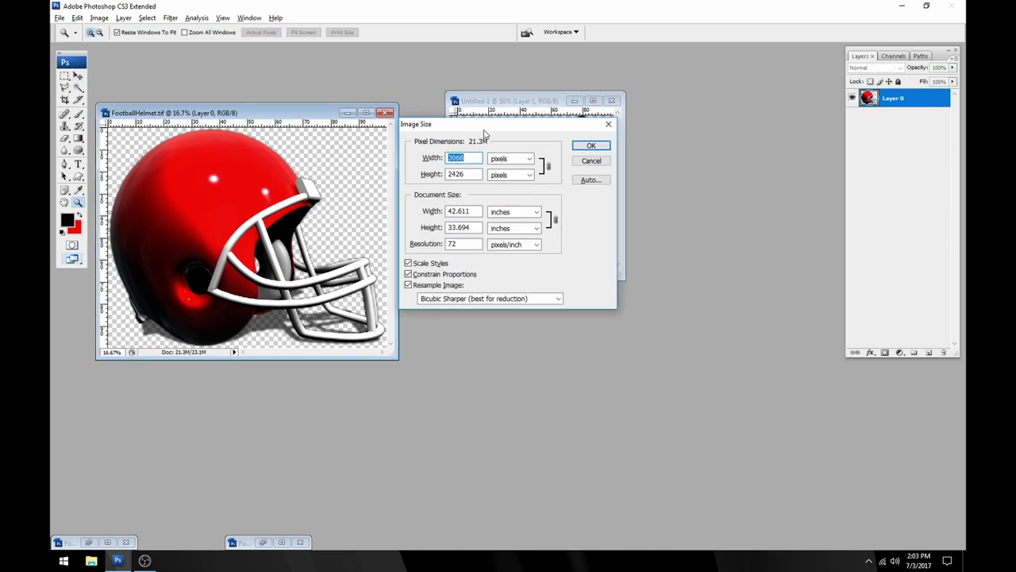
type("1000")
key("Return")
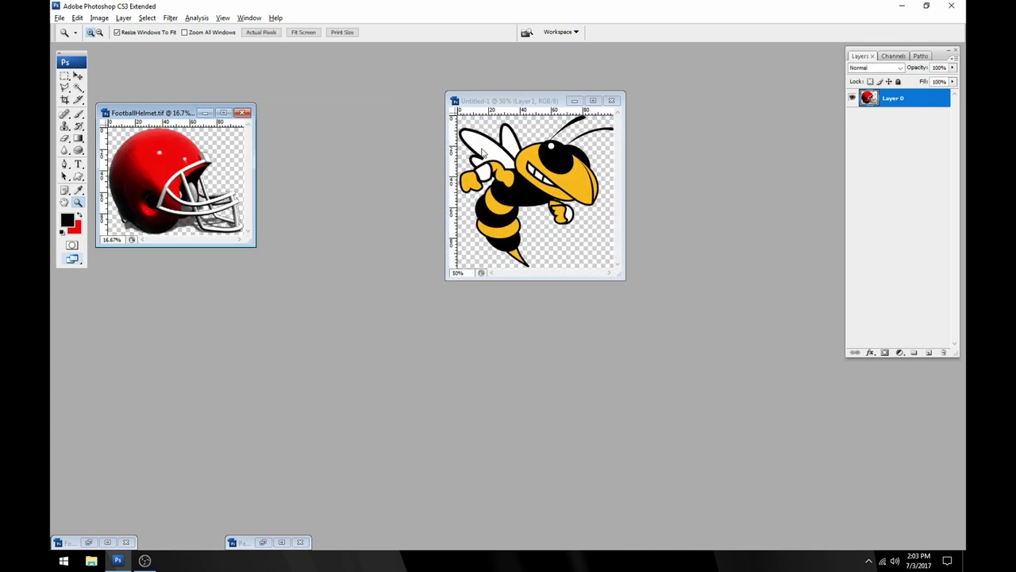
Zoom the helmet to 50% and drag the hornet logo onto its side as Layer 1
left_click(191, 158)
left_click(238, 230)
left_click(270, 245)
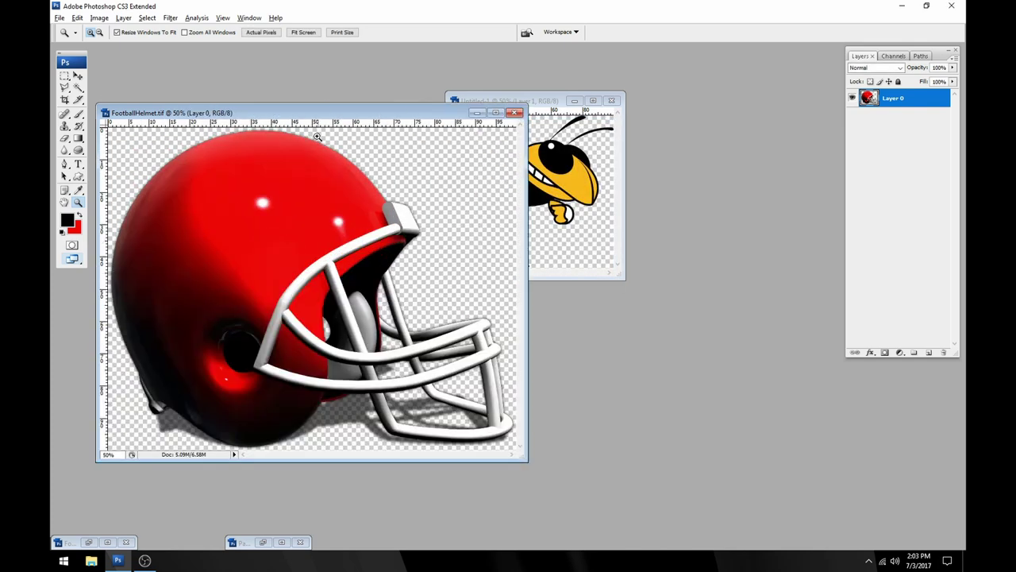
left_click_drag(327, 117, 325, 107)
mouse_move(556, 100)
left_mouse_down()
mouse_move(646, 136)
mouse_move(622, 134)
left_mouse_up()
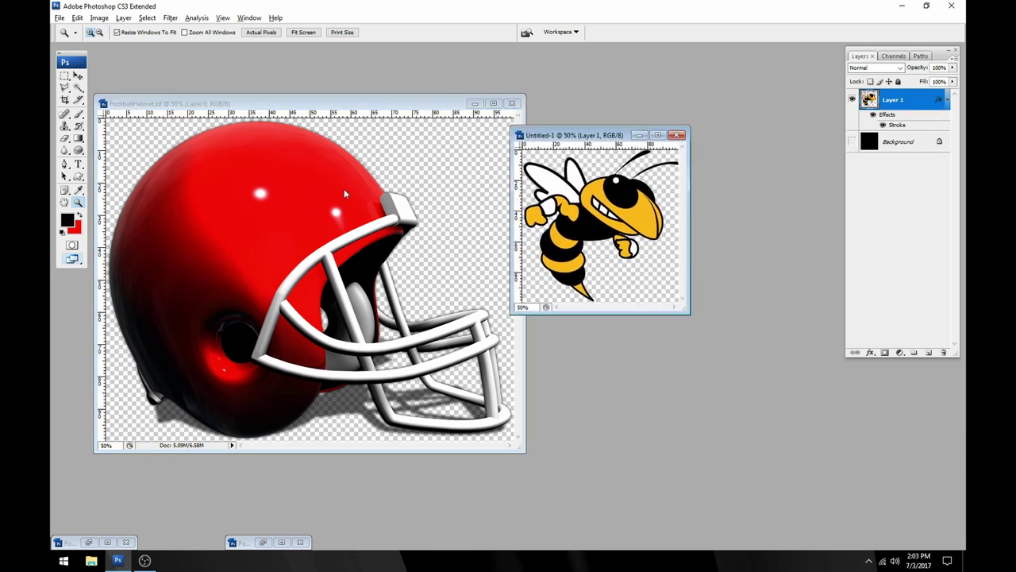
left_click(77, 75)
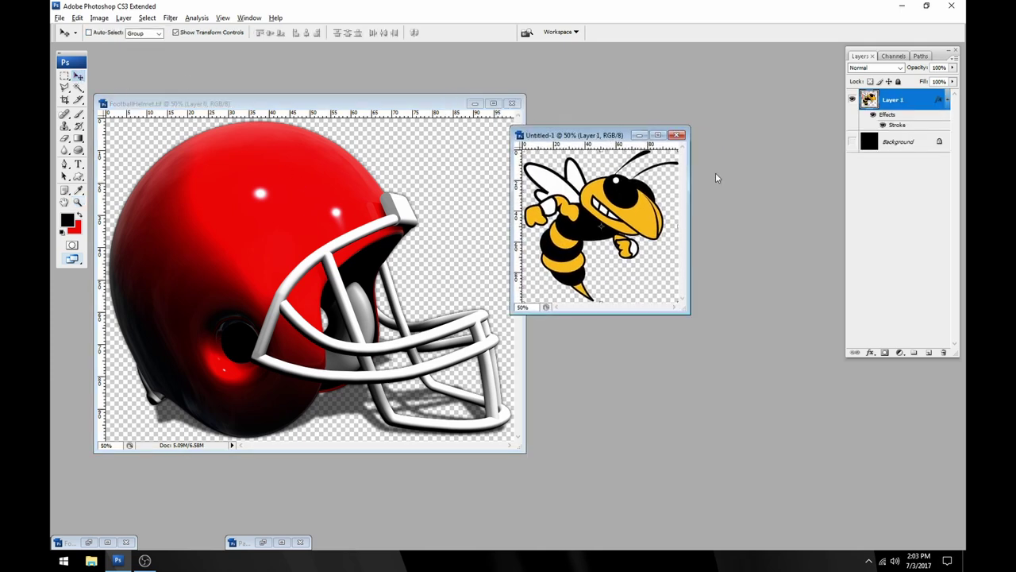
left_click_drag(633, 209, 240, 221)
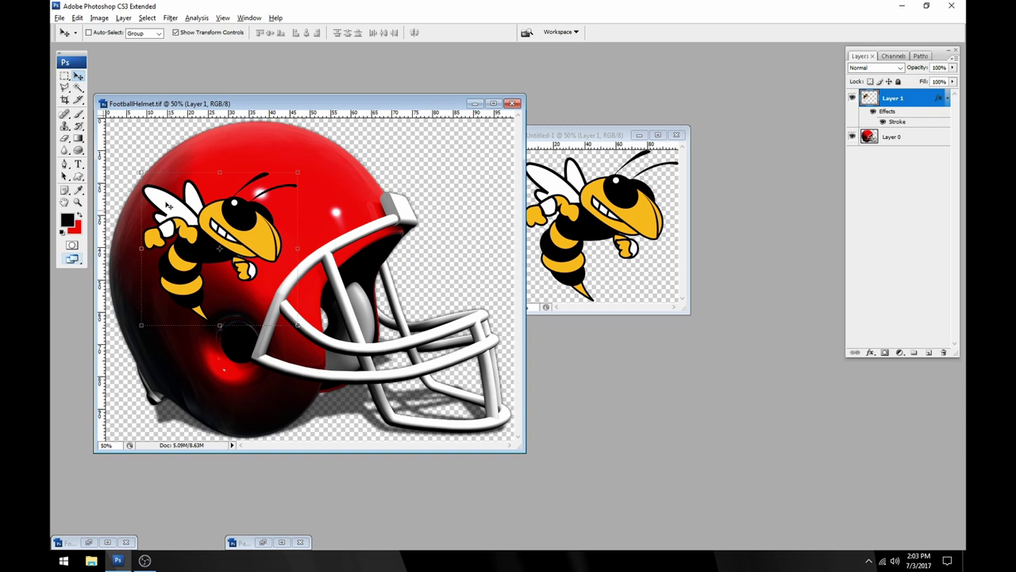
Warp the hornet's top-left corner and wing inward to follow the helmet curve, then commit
left_click(142, 169)
right_click(192, 183)
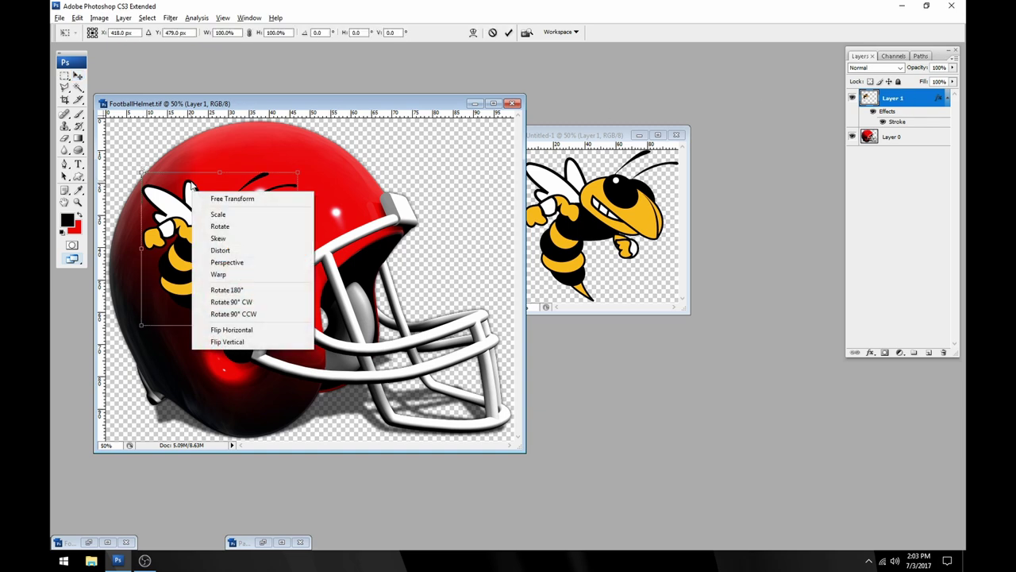
left_click(239, 275)
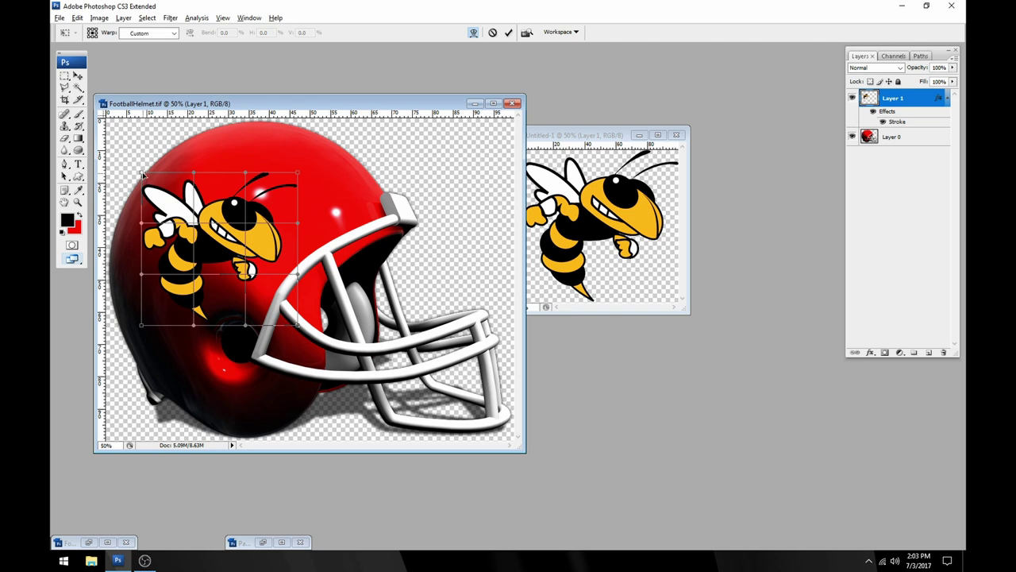
left_click_drag(143, 175, 157, 192)
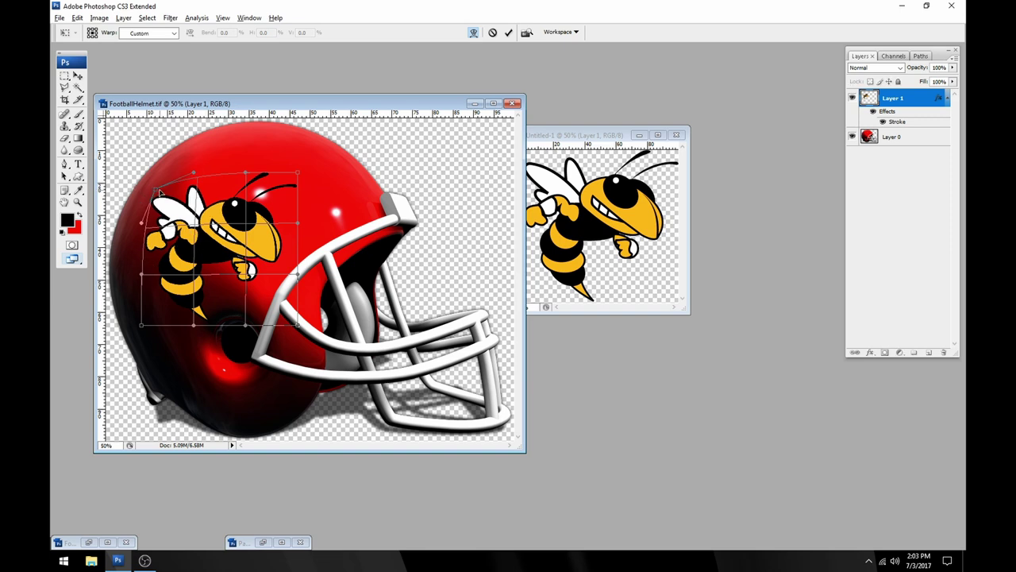
left_click_drag(159, 191, 144, 223)
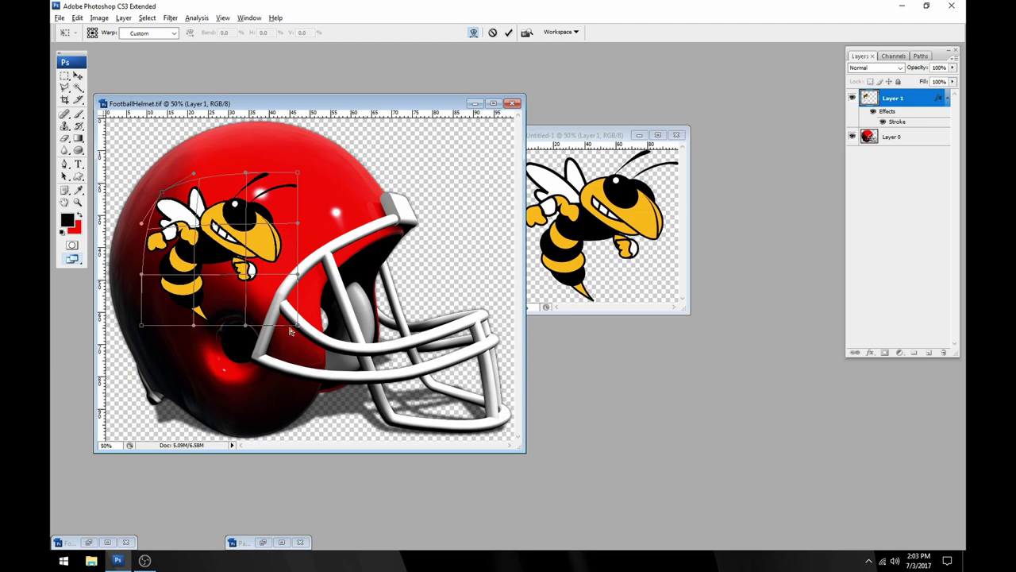
left_click(508, 33)
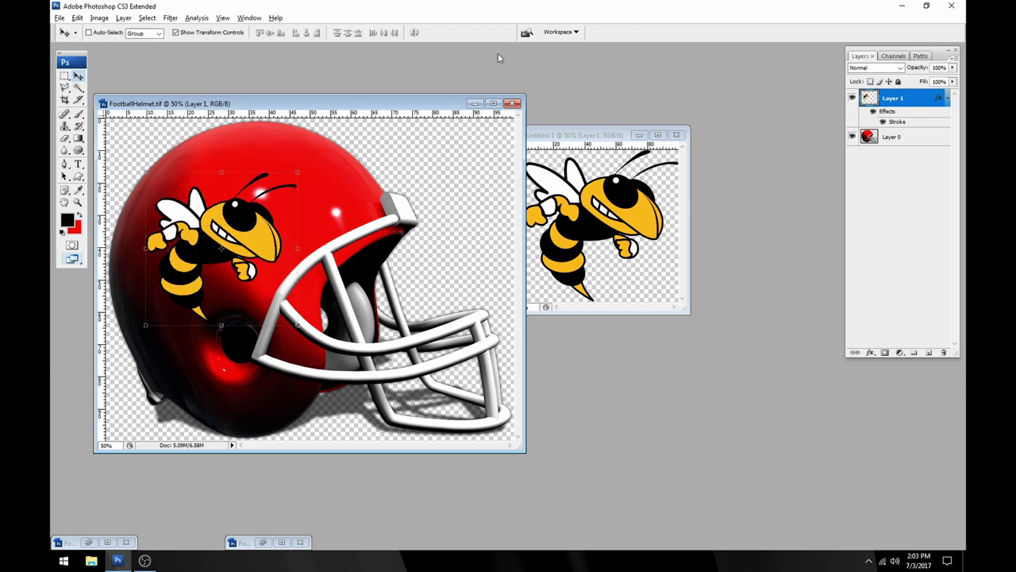
Load Layer 1's hornet outline, then copy and paste that helmet area from Layer 0 as Layer 2
left_click_drag(246, 240, 236, 238)
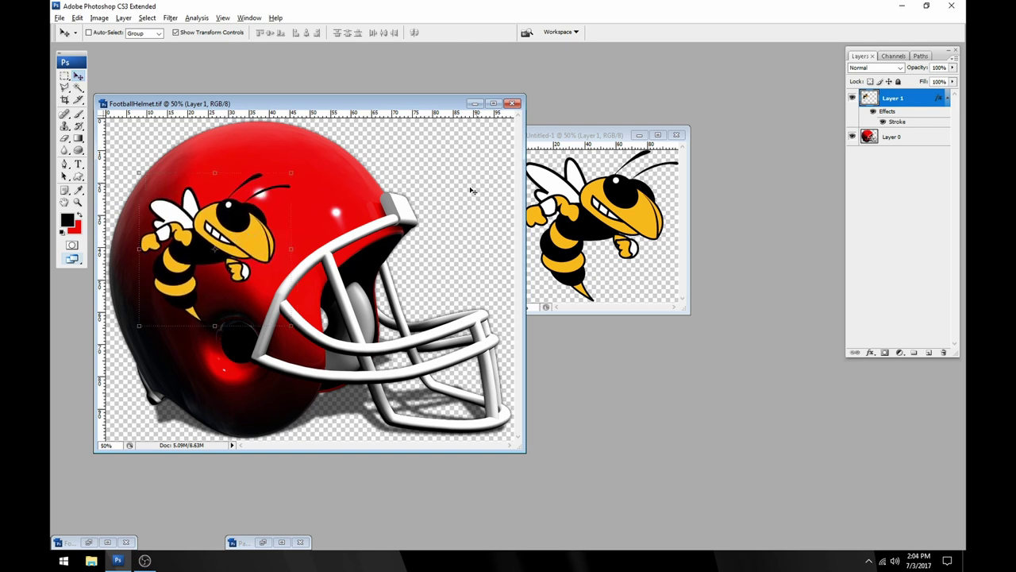
left_click(871, 101, "ctrl")
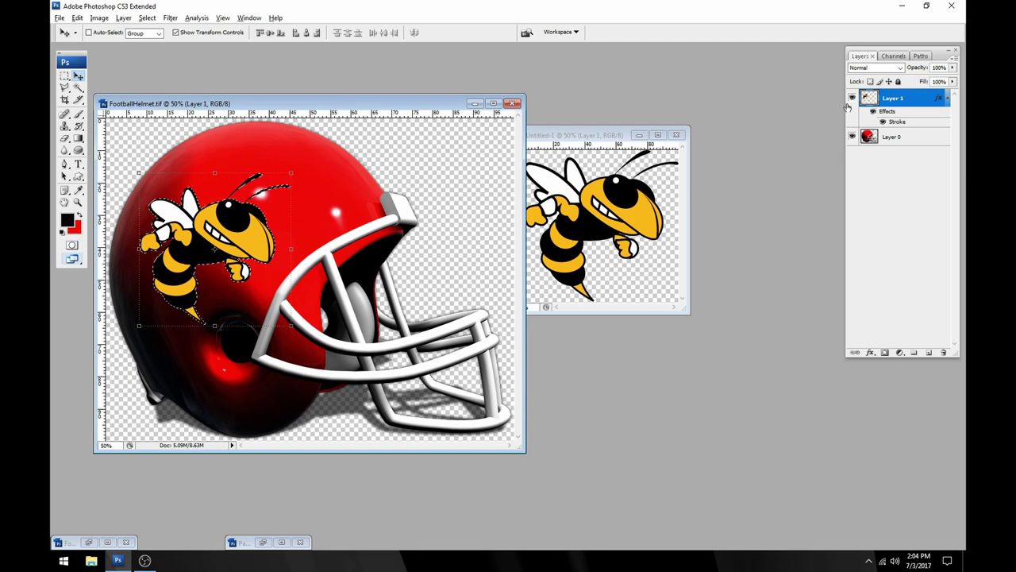
left_click(147, 18)
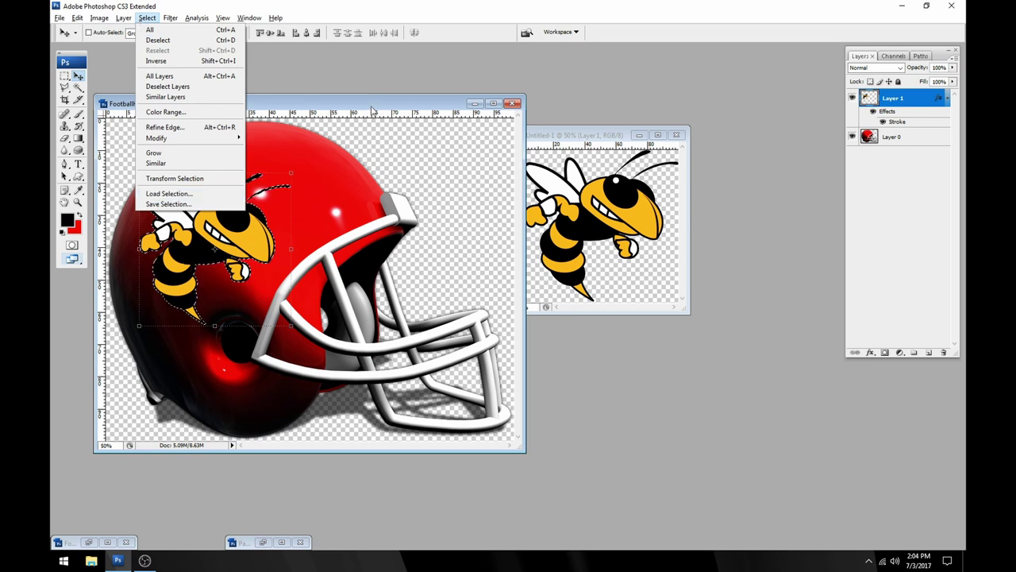
left_click(256, 216)
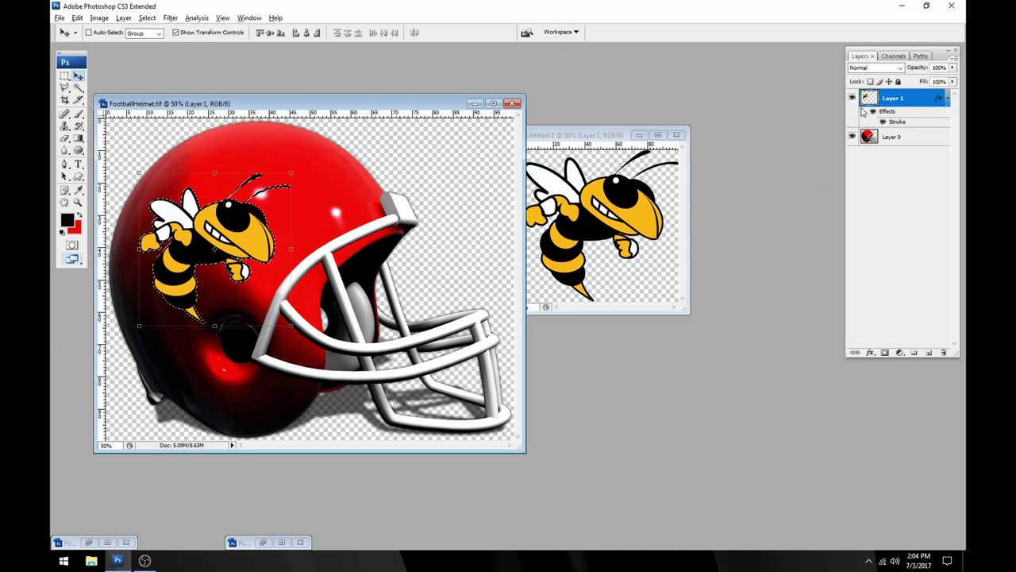
left_click(896, 136)
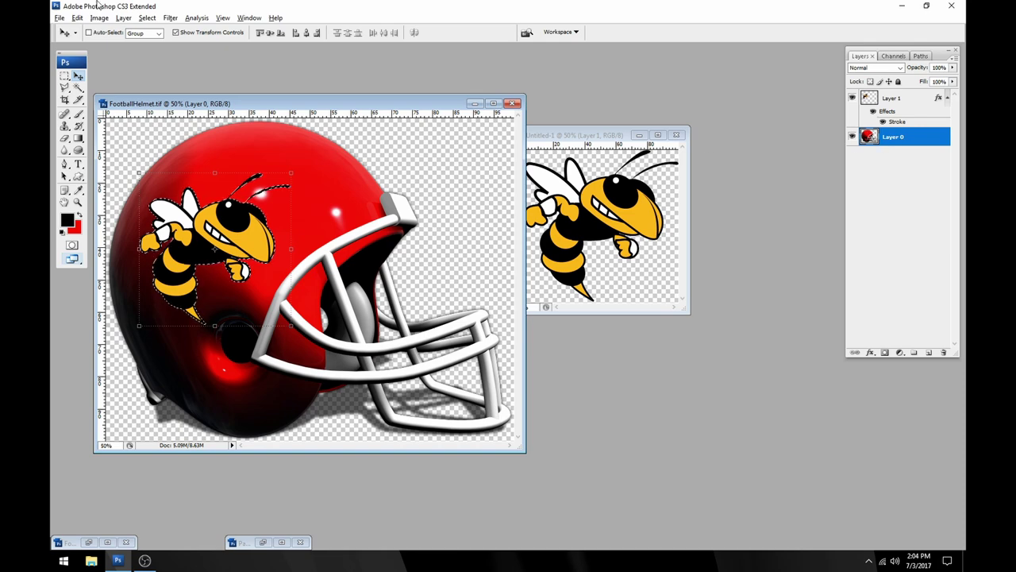
left_click(77, 17)
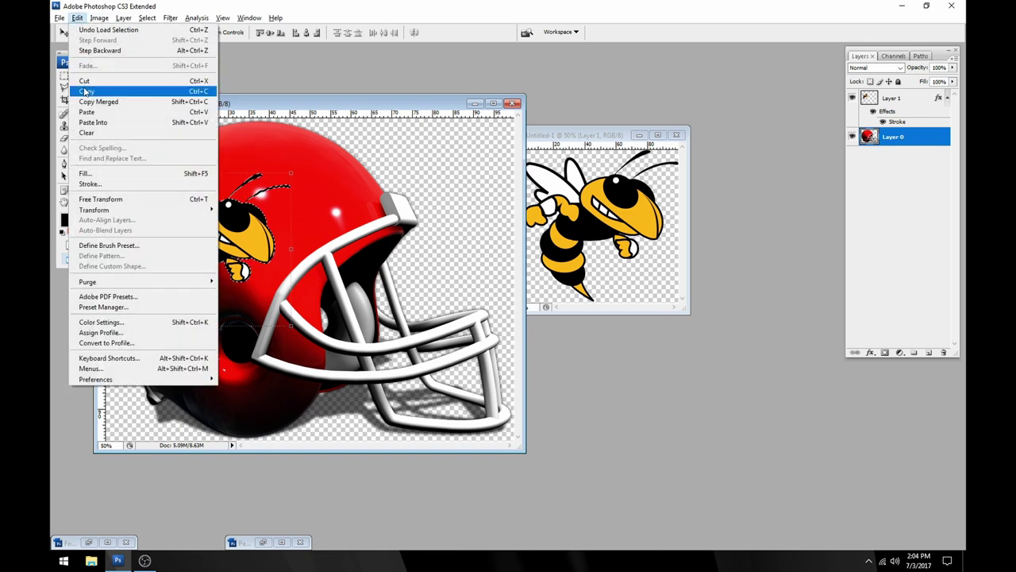
left_click(87, 89)
left_click(77, 18)
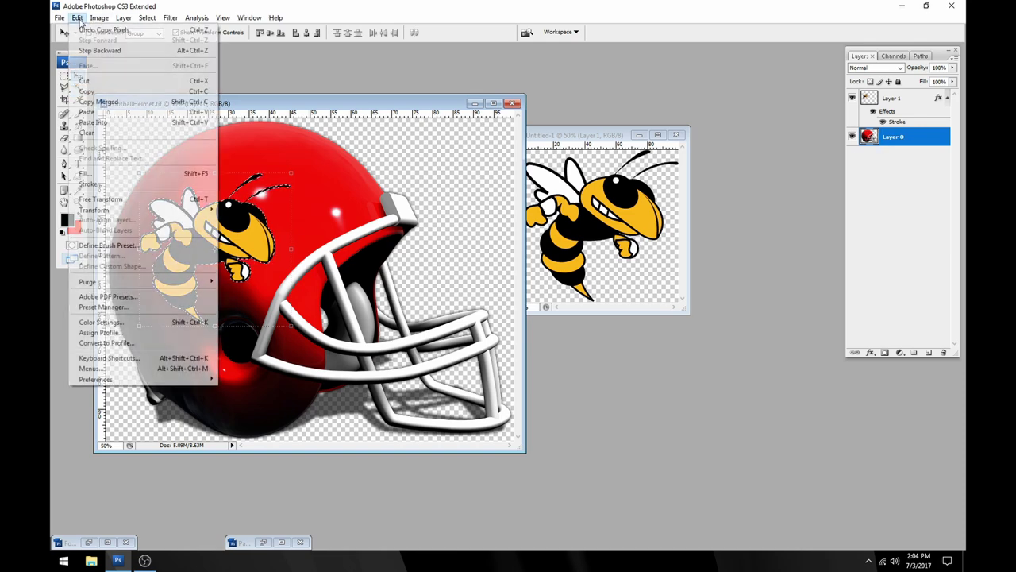
left_click(87, 112)
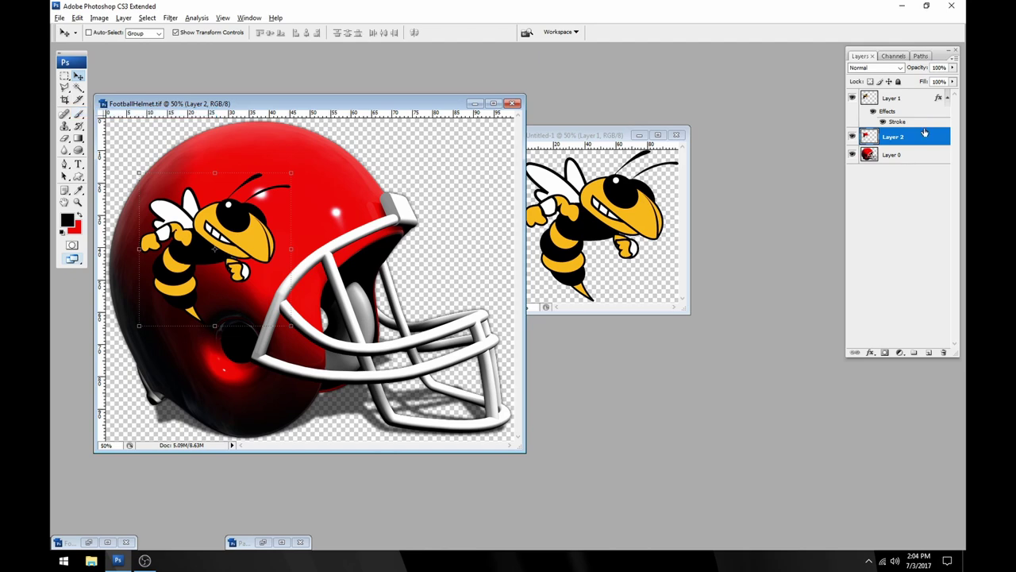
Hide hornet Layer 1, toggling layer visibility to check the copied helmet cutout
left_click(853, 97)
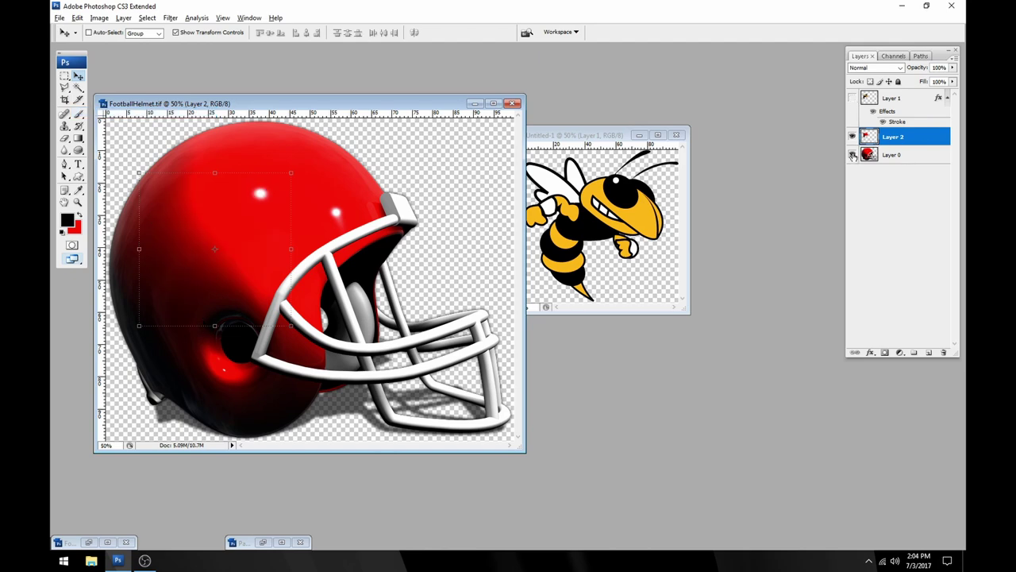
left_click(853, 155)
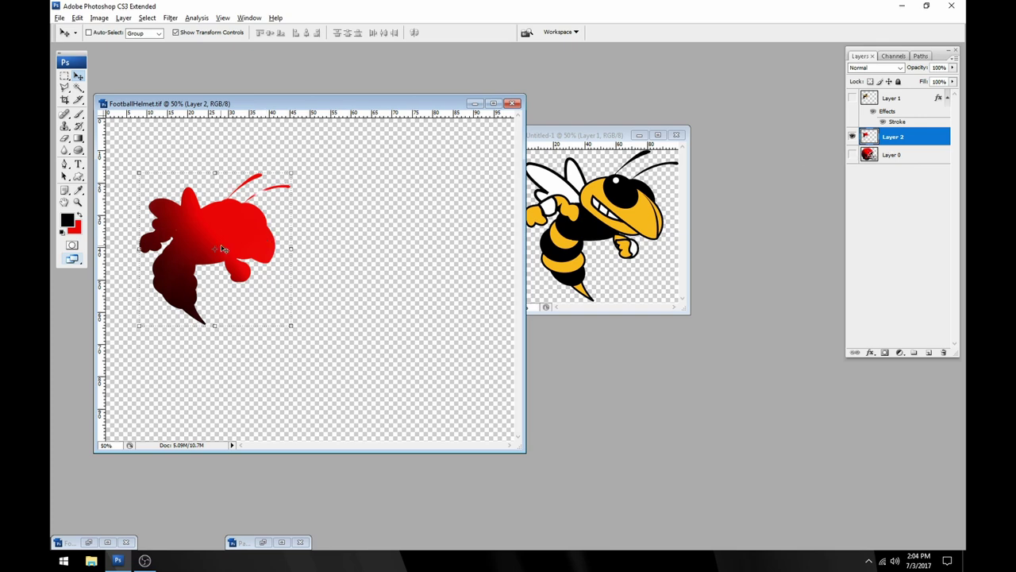
left_click(852, 97)
left_click(853, 97)
left_click(852, 97)
left_click(852, 98)
left_click(852, 155)
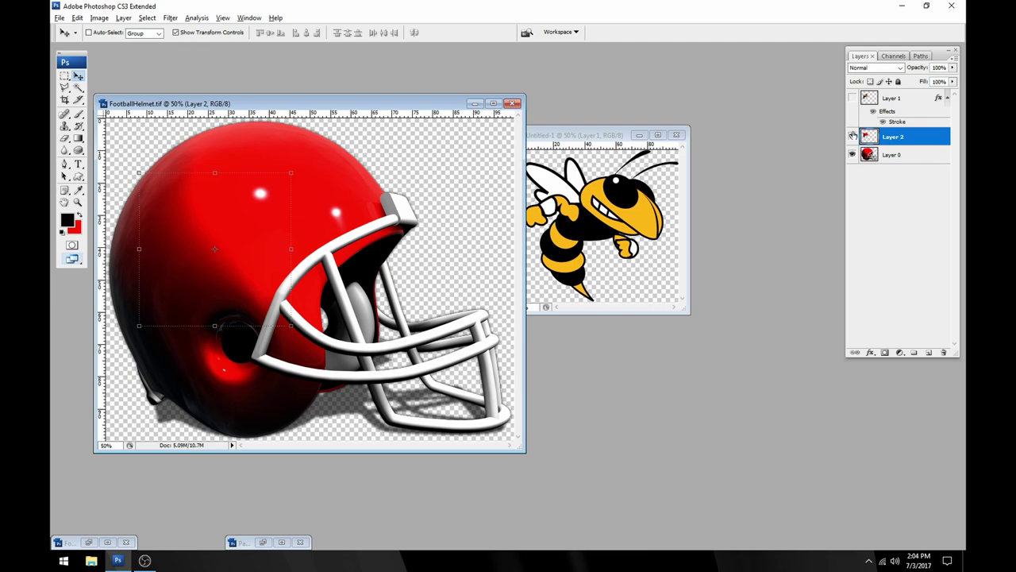
left_click(99, 17)
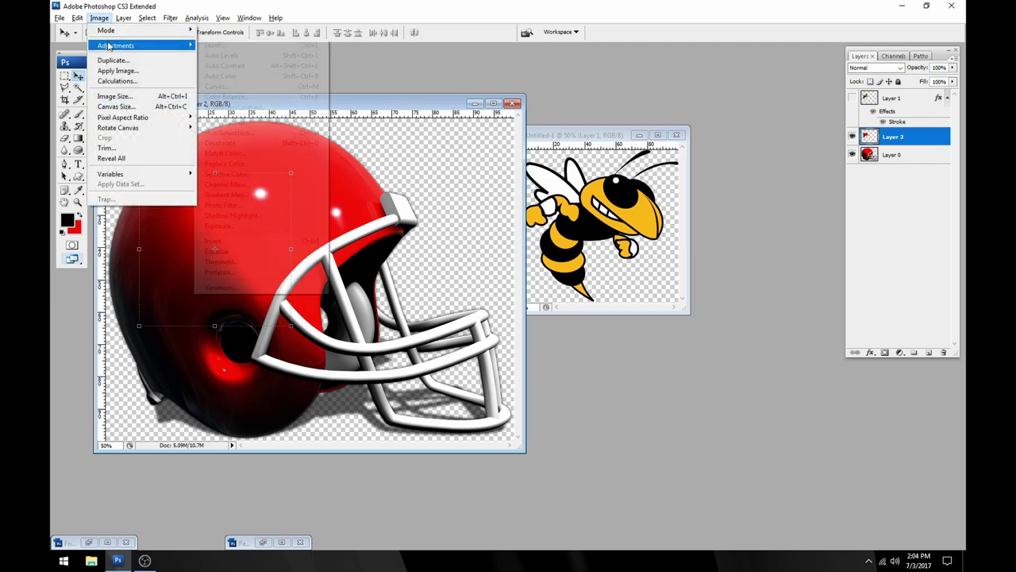
Desaturate Layer 2's hornet-shaped cutout to gray
mouse_move(115, 45)
left_click(245, 144)
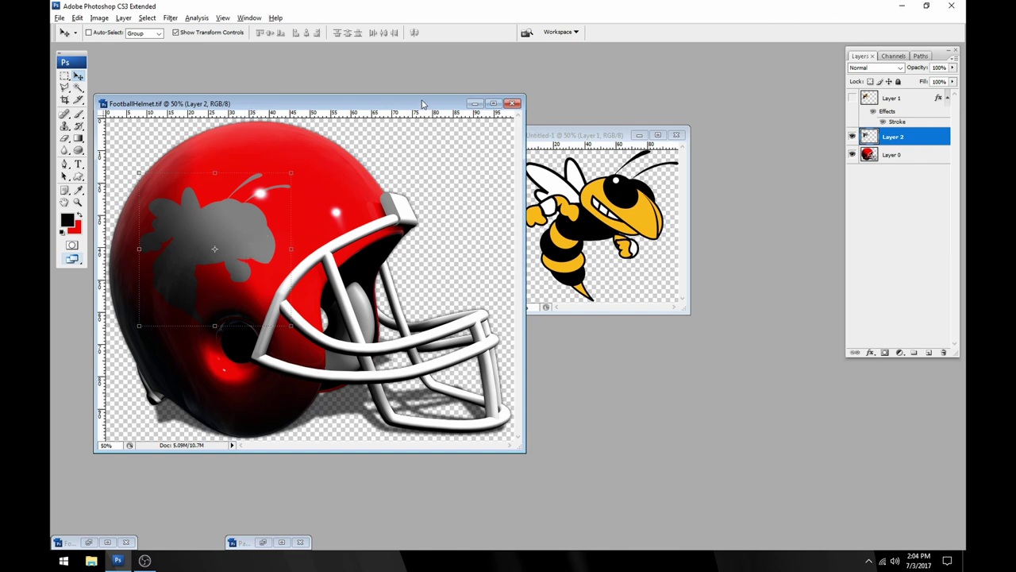
left_click_drag(424, 104, 459, 104)
Close Untitled-1 without saving and show hornet Layer 1 again
left_click(677, 135)
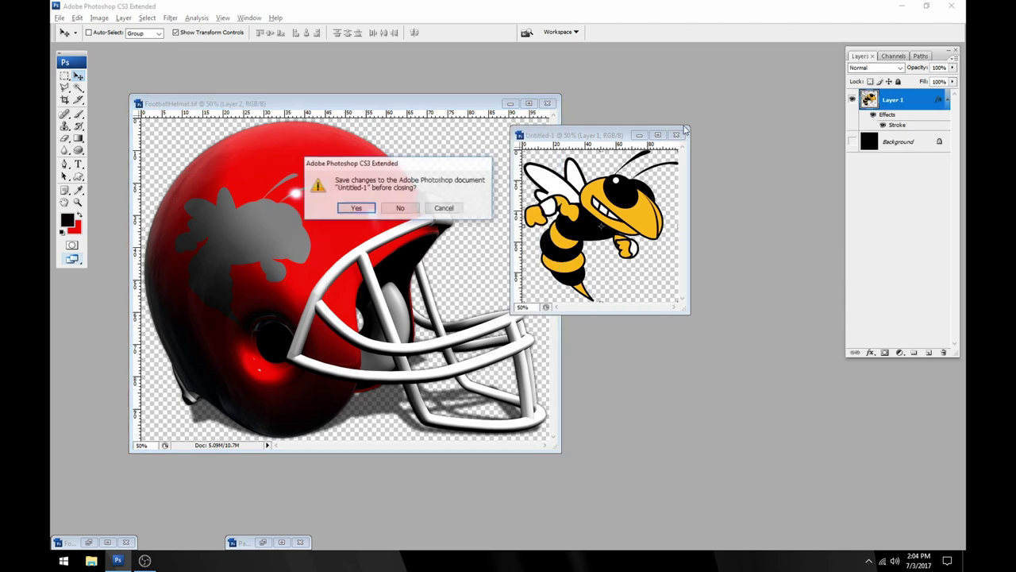
left_click(400, 207)
left_click_drag(363, 107, 395, 93)
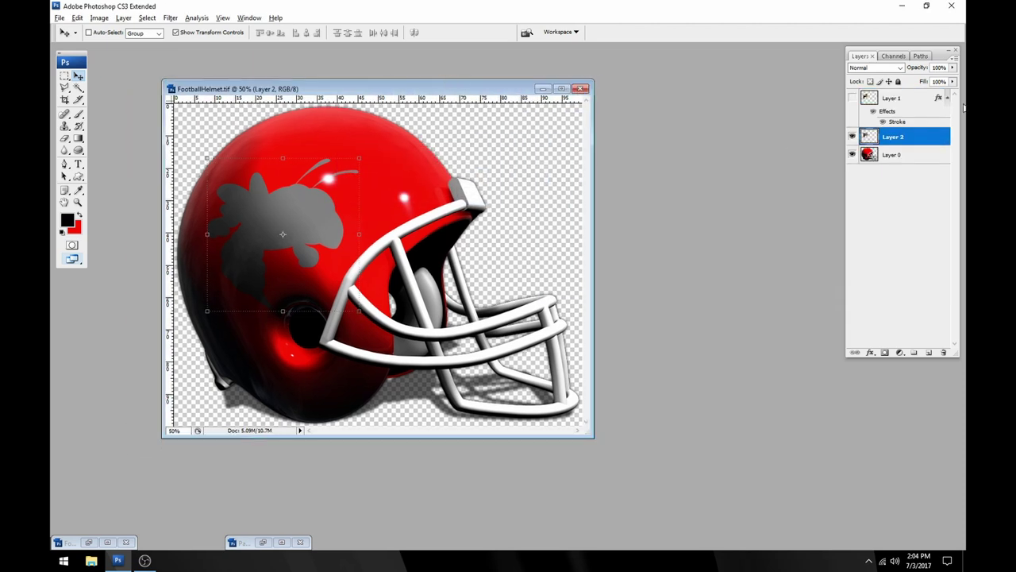
left_click(853, 98)
Merge Layer 1 and a new empty layer into Layer 3 with Ctrl+E
left_click(875, 98)
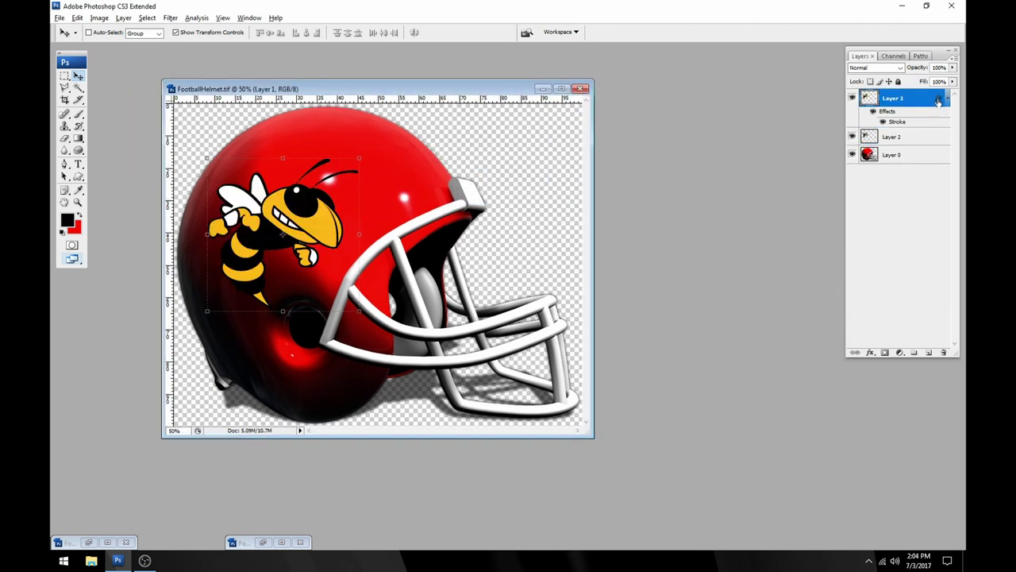
left_click(928, 351)
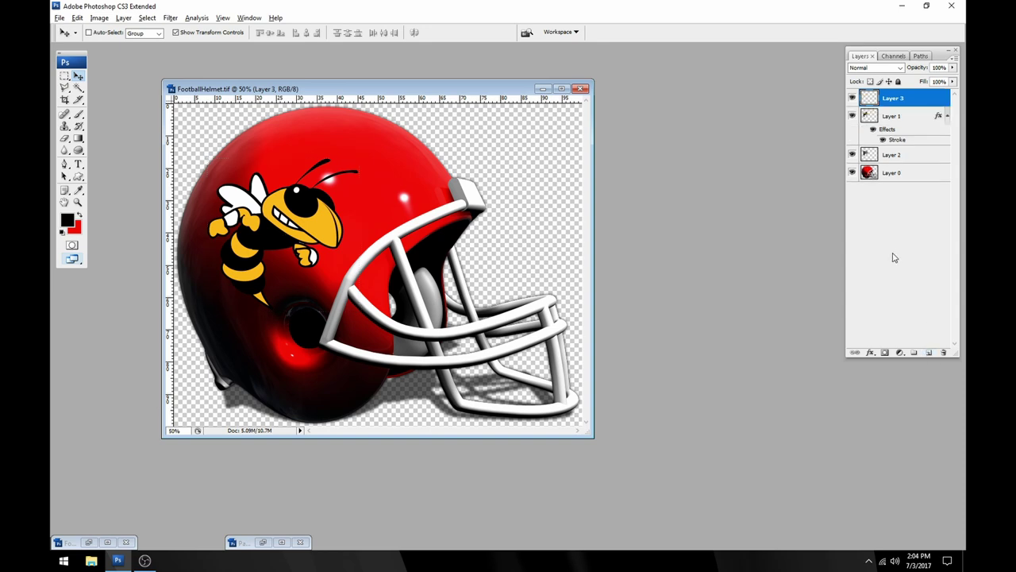
left_click(902, 123, "shift")
key("ctrl+e")
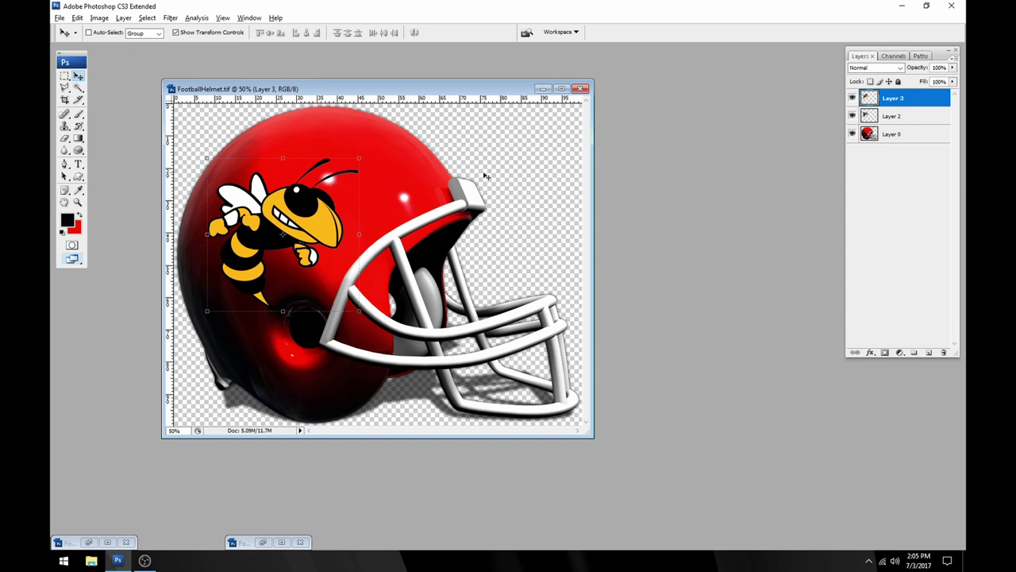
Set Layer 3's blend mode to Overlay, then select gray Layer 2
left_click(907, 119)
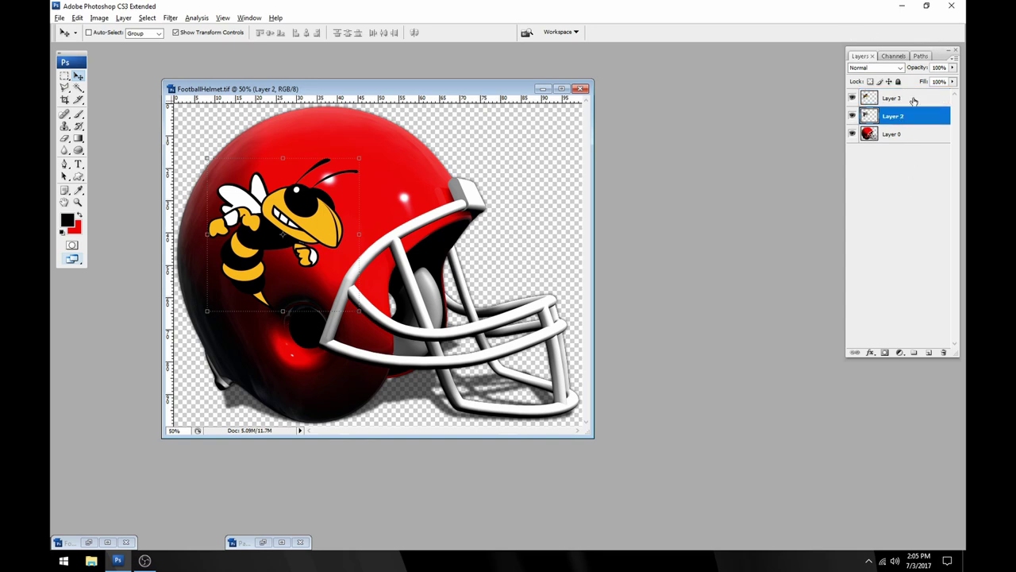
left_click(873, 67)
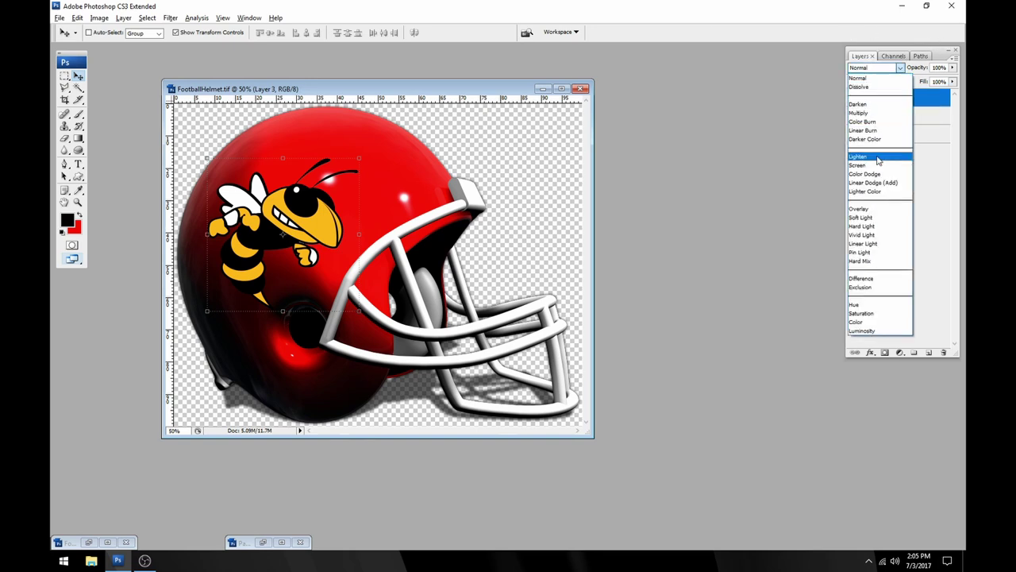
left_click(874, 210)
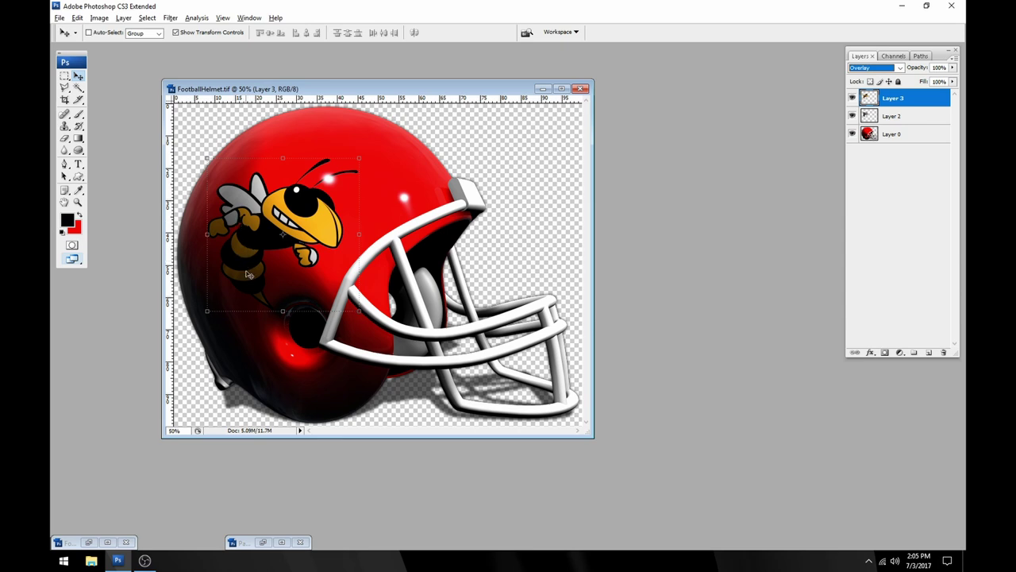
left_click(910, 115)
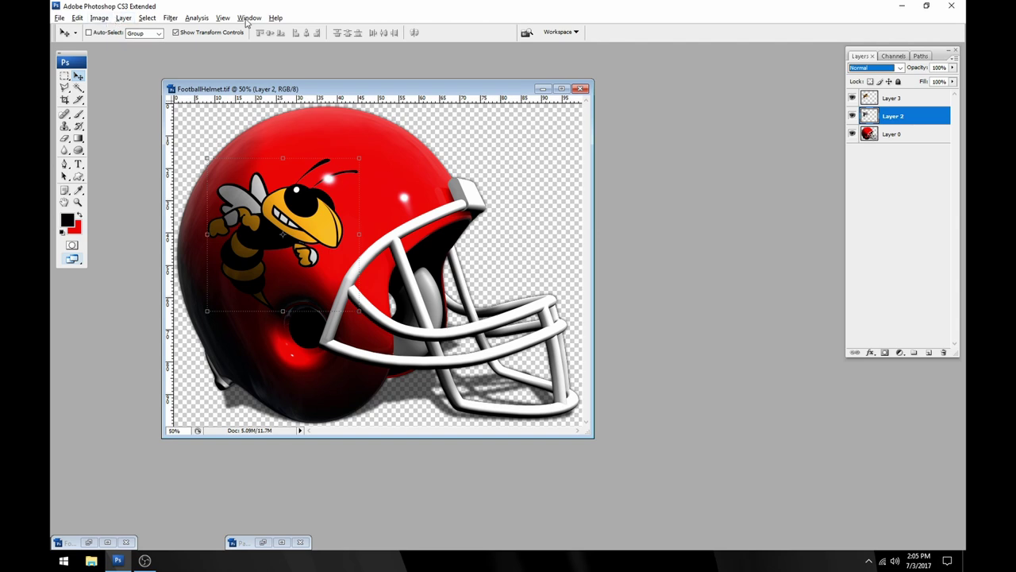
Briefly hide the coloured hornet to inspect the silhouette, then open Levels on Layer 2
left_click(851, 98)
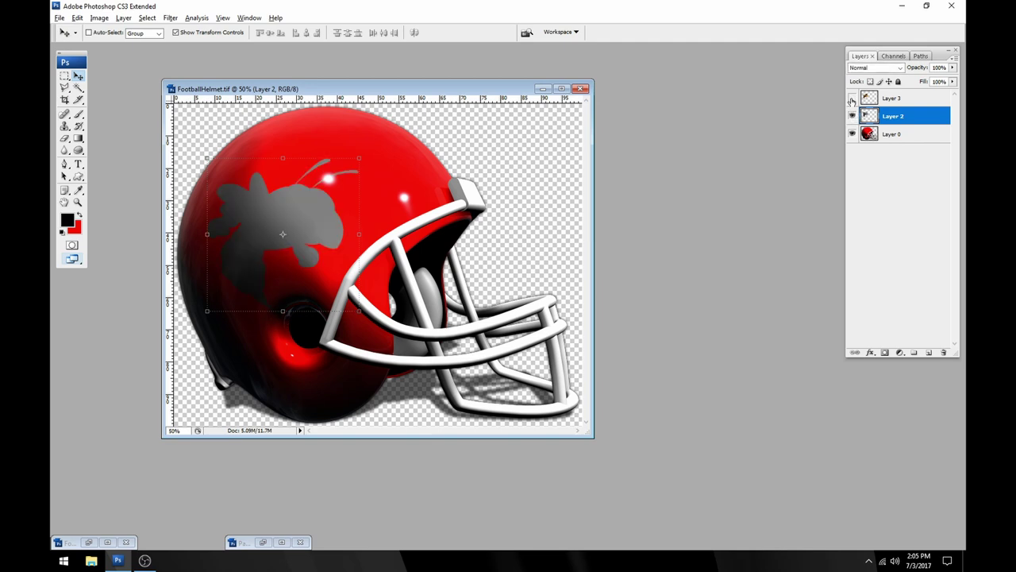
left_click(852, 98)
left_click(98, 18)
mouse_move(111, 46)
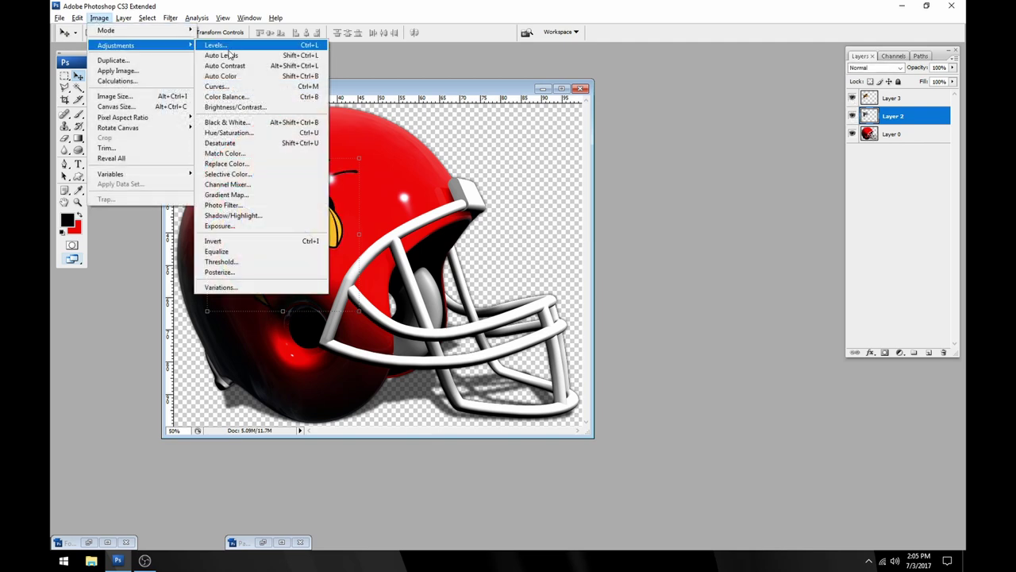
left_click(239, 46)
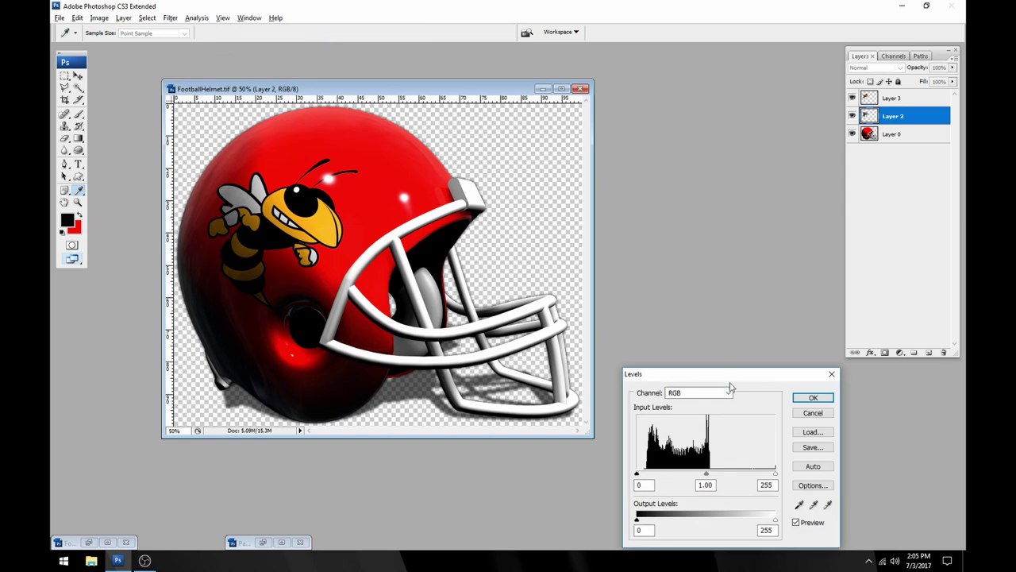
left_click_drag(735, 373, 724, 189)
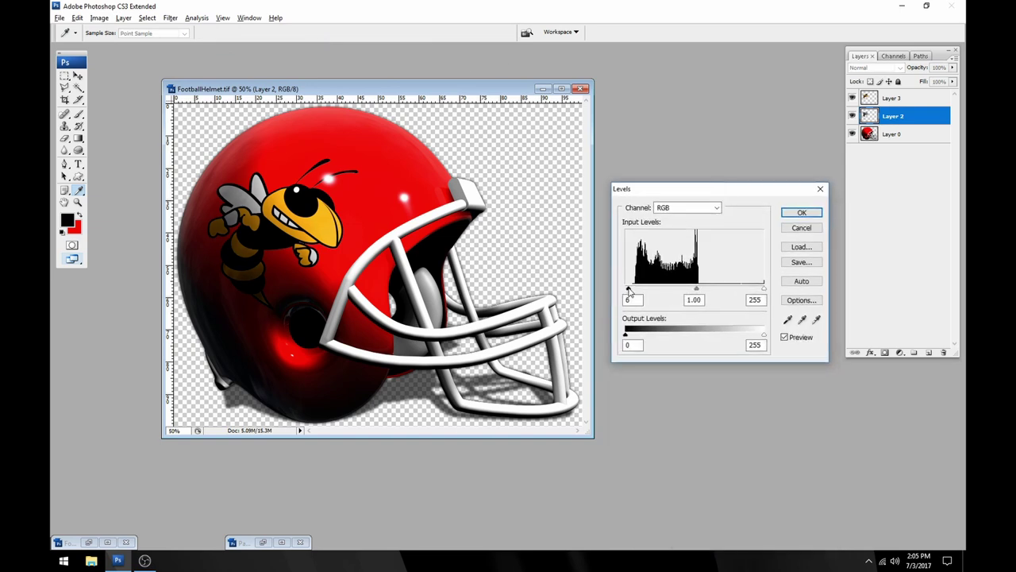
Apply Levels with output black 52 and midtone 0.91, then select Layer 0
left_click_drag(630, 291, 699, 289)
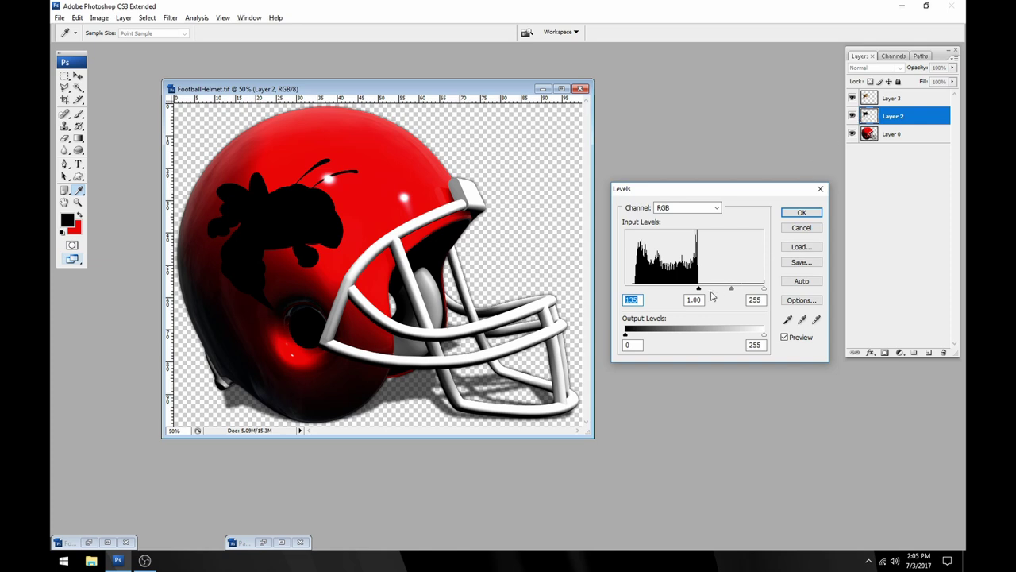
left_click_drag(701, 293, 587, 297)
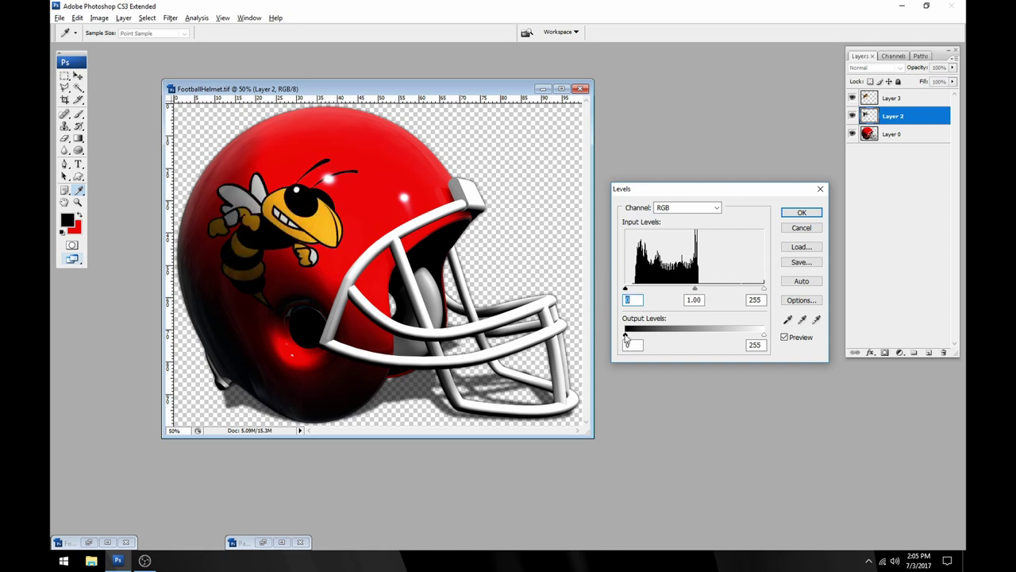
left_click_drag(625, 337, 643, 335)
left_click_drag(765, 289, 794, 278)
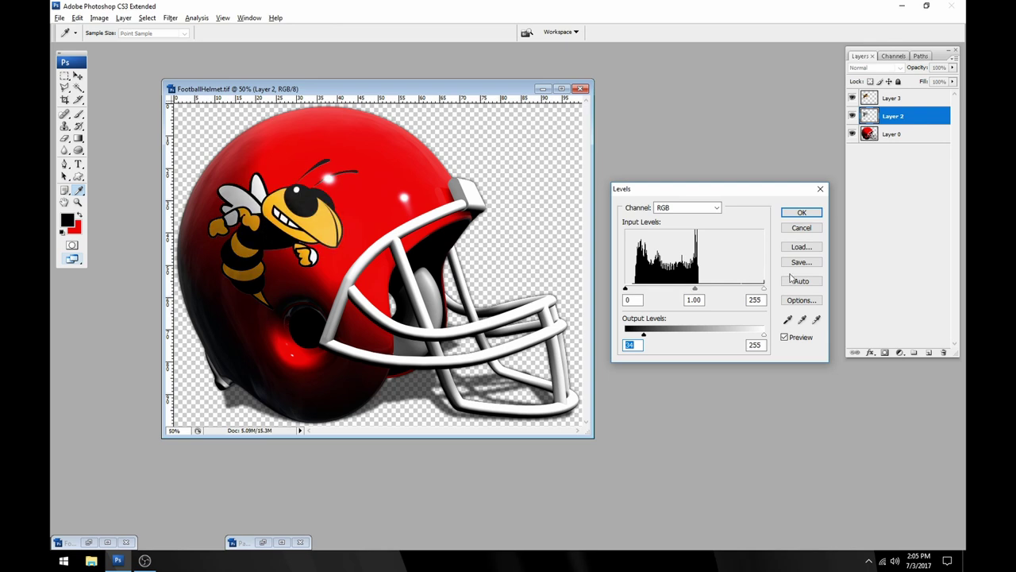
left_click_drag(644, 335, 655, 332)
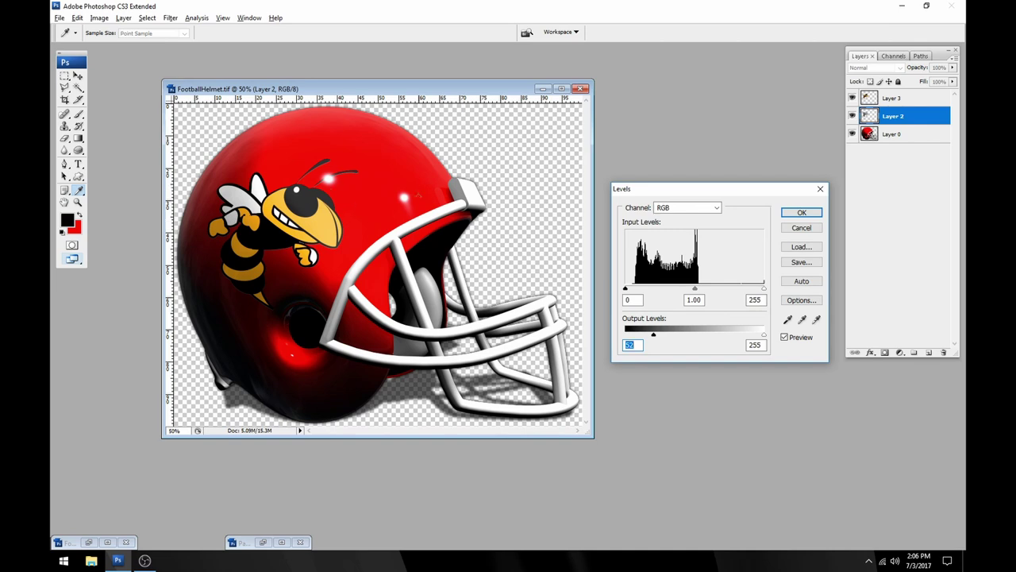
mouse_move(695, 291)
left_mouse_down()
mouse_move(684, 289)
mouse_move(712, 291)
left_mouse_up()
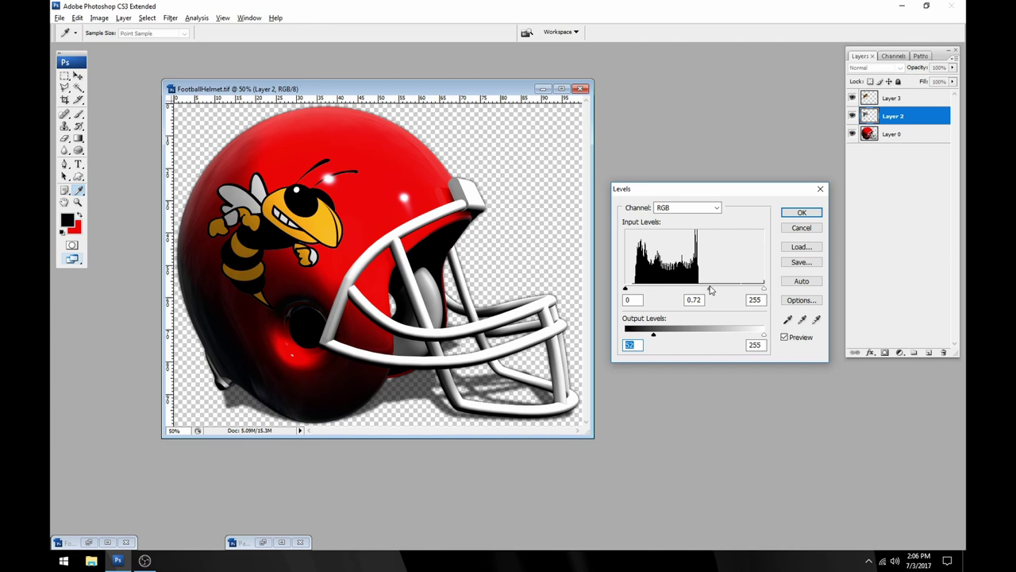
left_click_drag(711, 291, 698, 291)
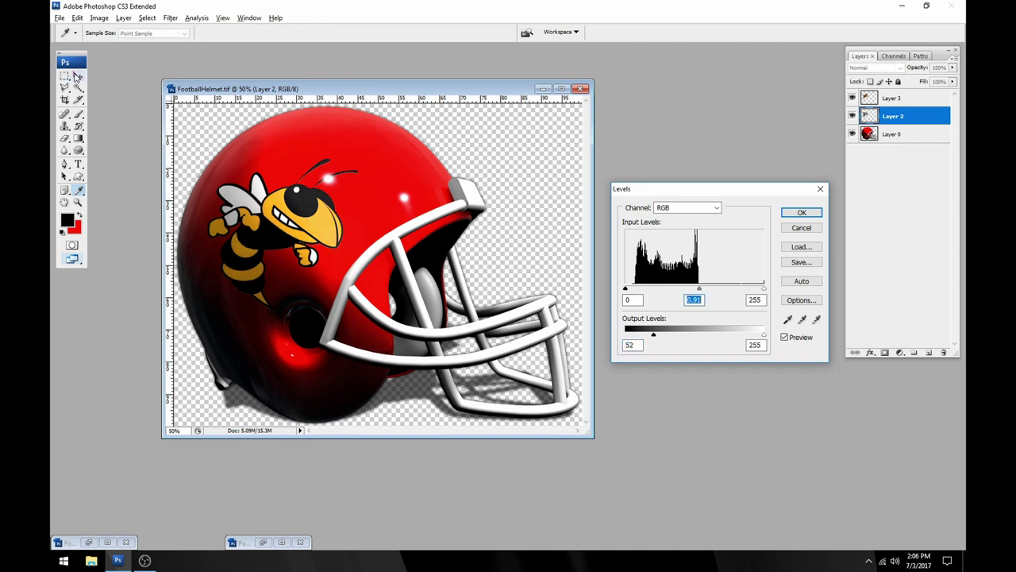
key("Return")
left_click(77, 77)
key("alt+bracketleft")
left_click_drag(212, 90, 164, 77)
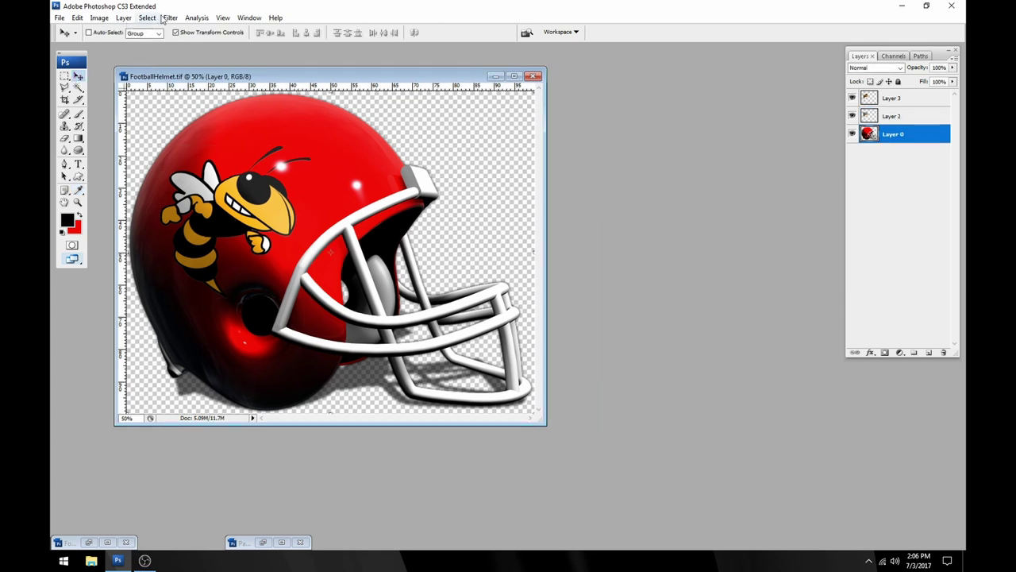
Set Canvas Size width to 225 percent with a middle-left anchor and apply it
left_click(101, 18)
left_click(122, 108)
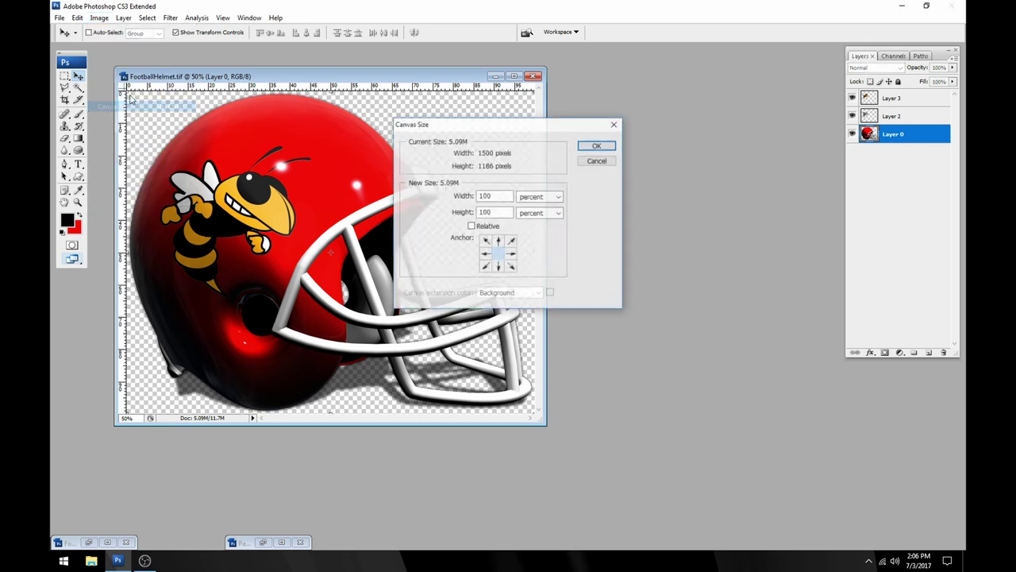
left_click_drag(516, 126, 560, 152)
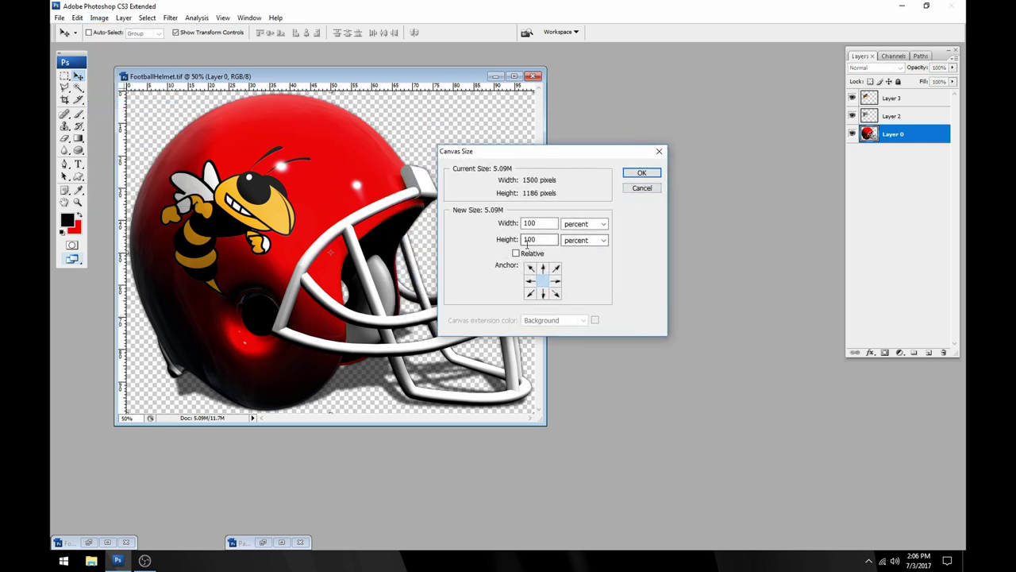
left_click(535, 280)
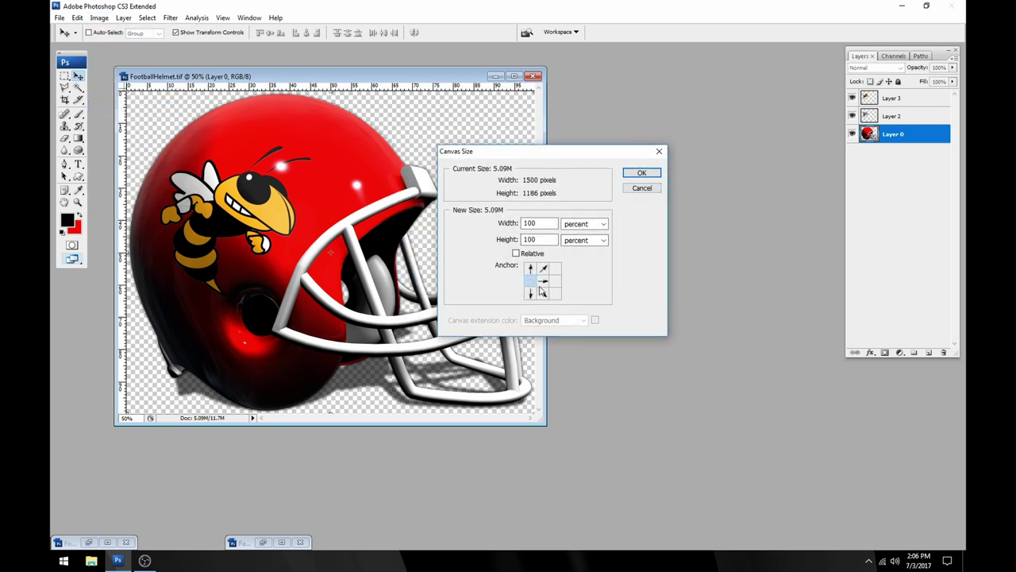
left_click_drag(506, 223, 641, 226)
left_click(595, 223)
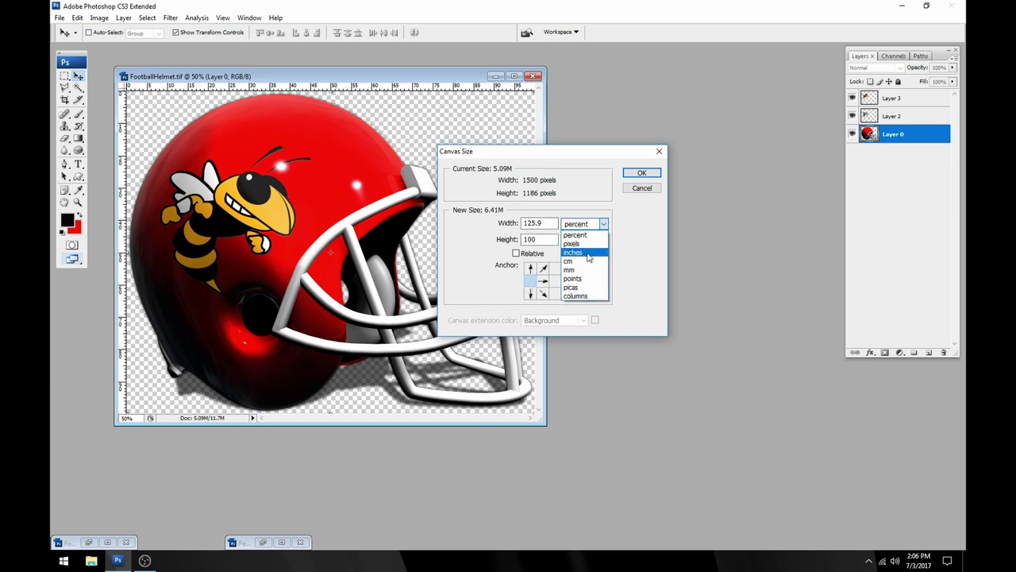
left_click(573, 235)
left_click(547, 224)
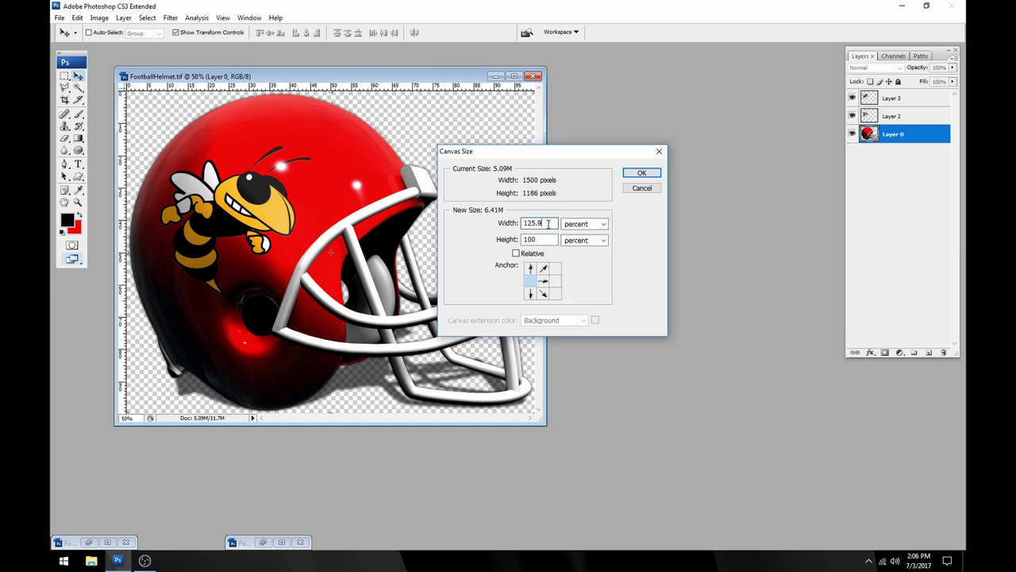
double_click(548, 224)
type("225")
left_click(557, 280)
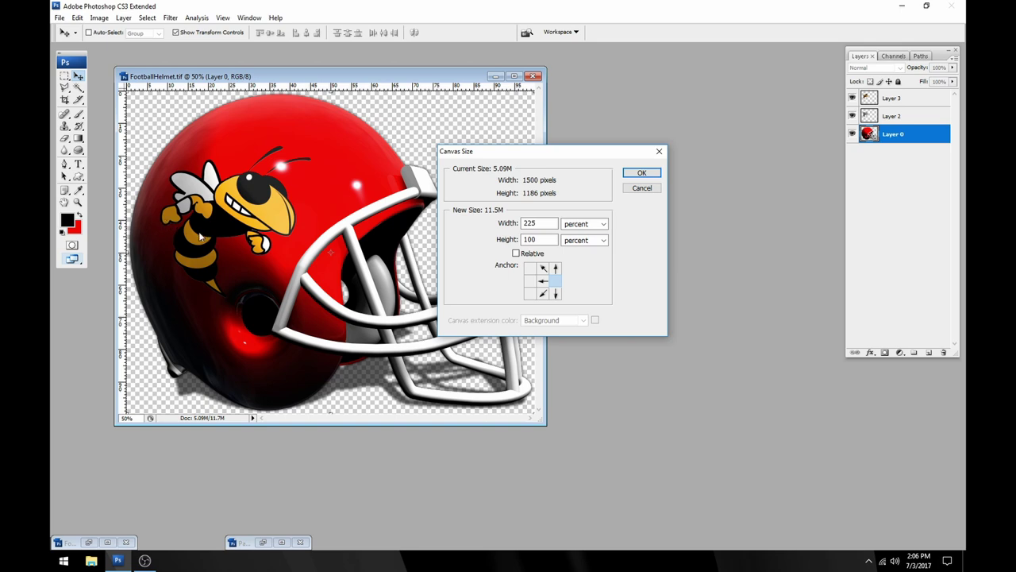
left_click(531, 280)
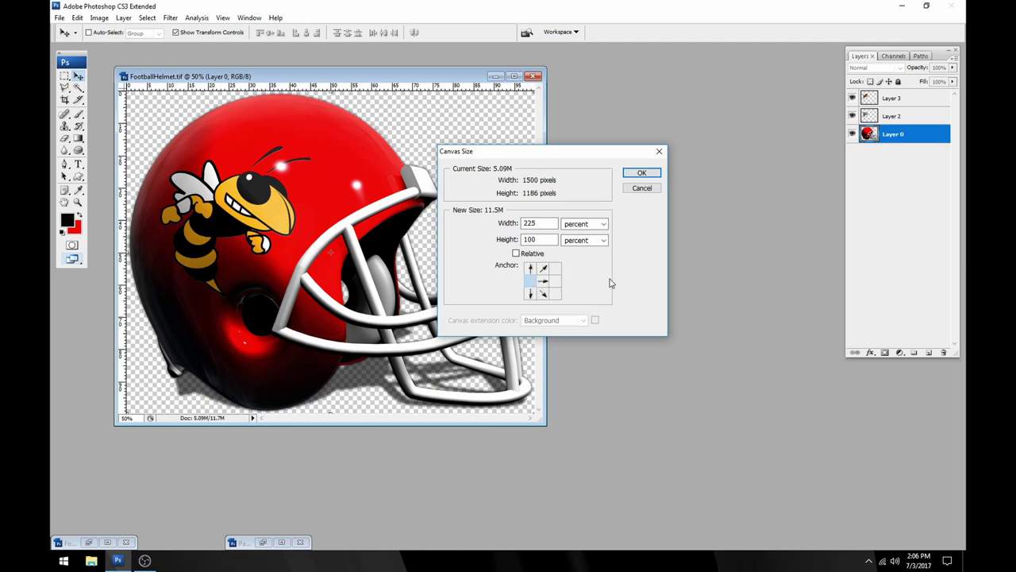
left_click(642, 172)
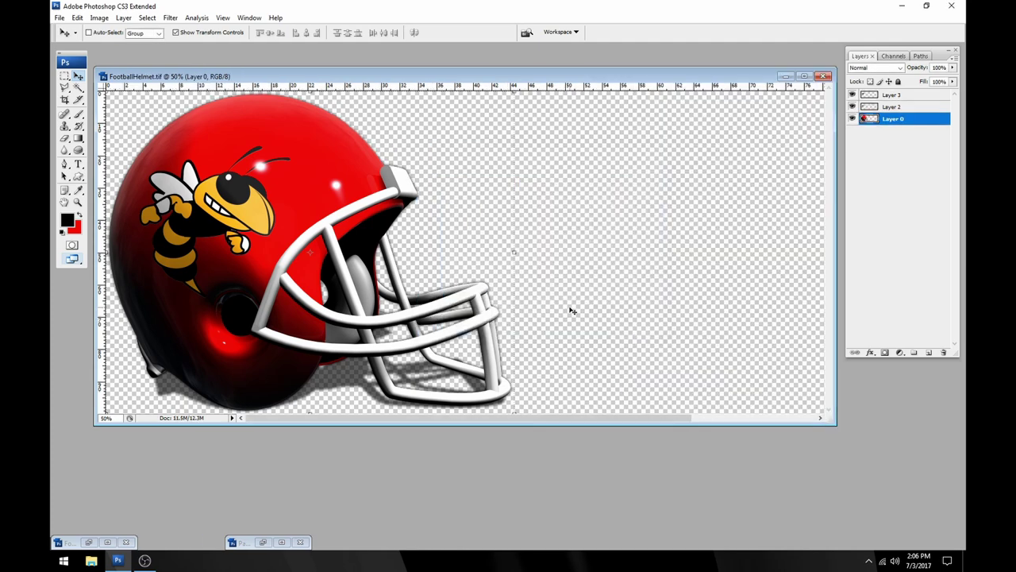
Duplicate the helmet onto the canvas's right half and flip the copy horizontally
scroll(572, 309, "down", 3)
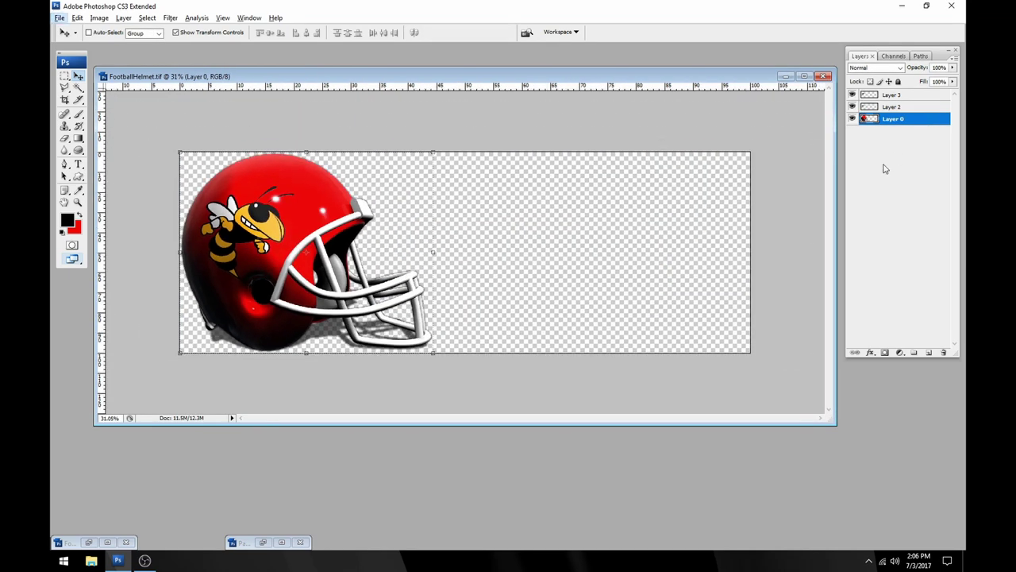
left_click(892, 120)
left_click_drag(336, 200, 625, 208)
right_click(619, 209)
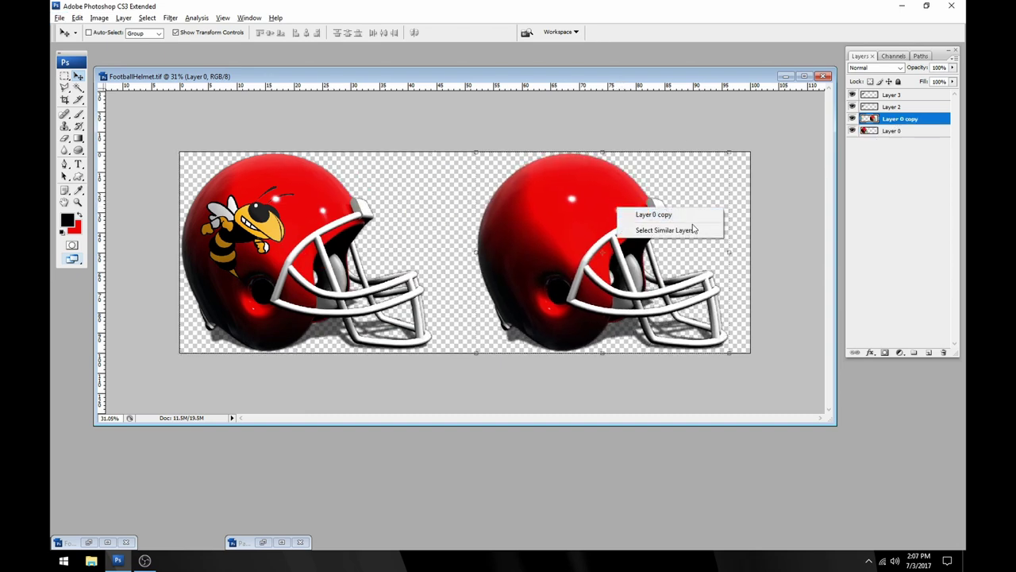
left_click(730, 209)
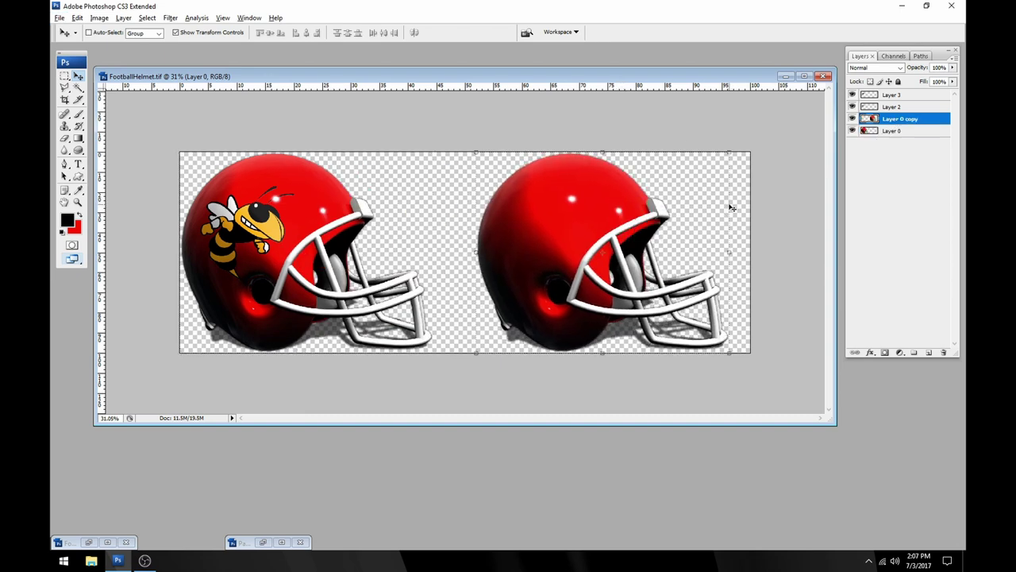
right_click(728, 254)
left_click(765, 392)
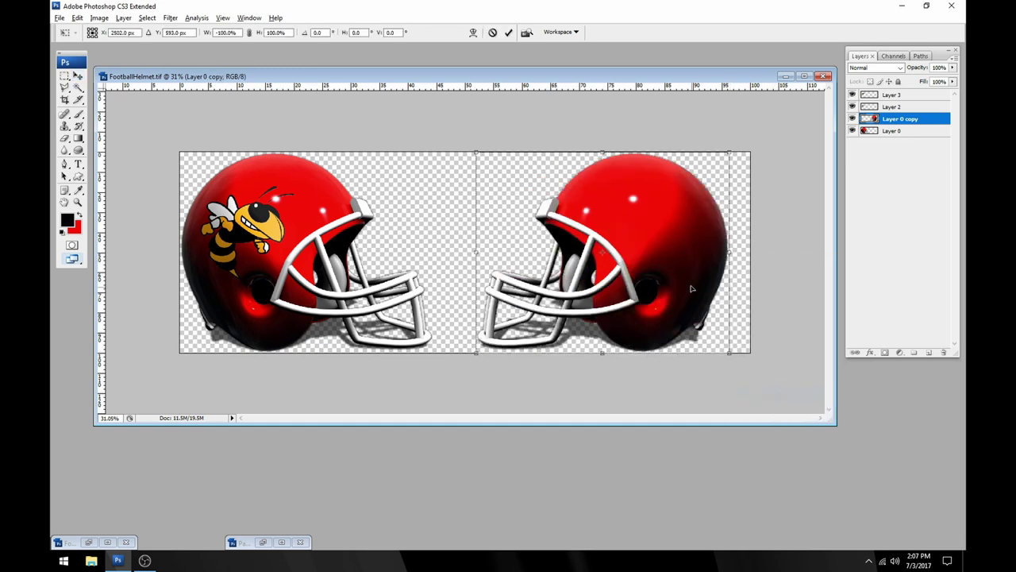
key("Return")
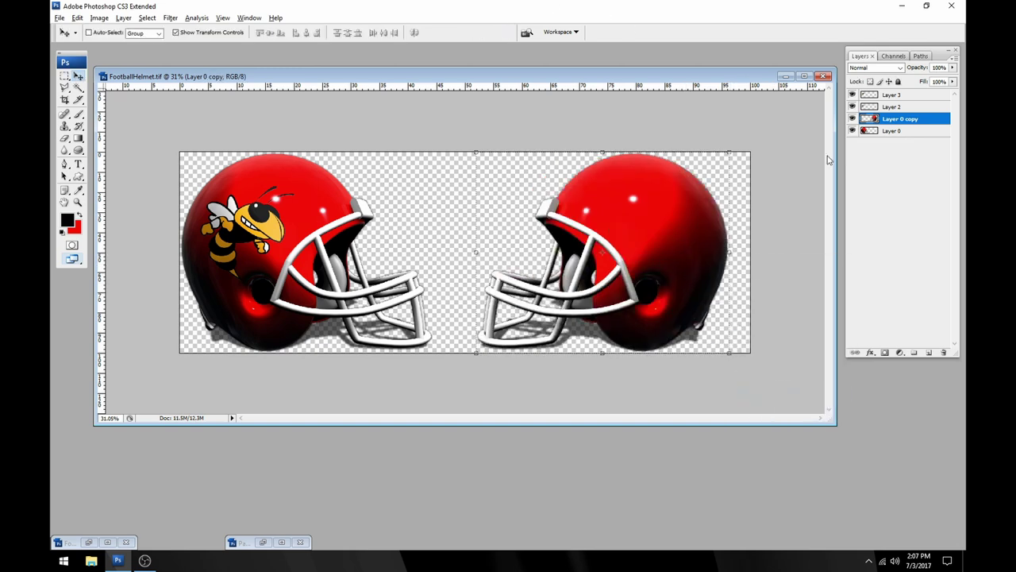
Shift the mirrored helmet's hue to -120 so it turns purple
key("ctrl+u")
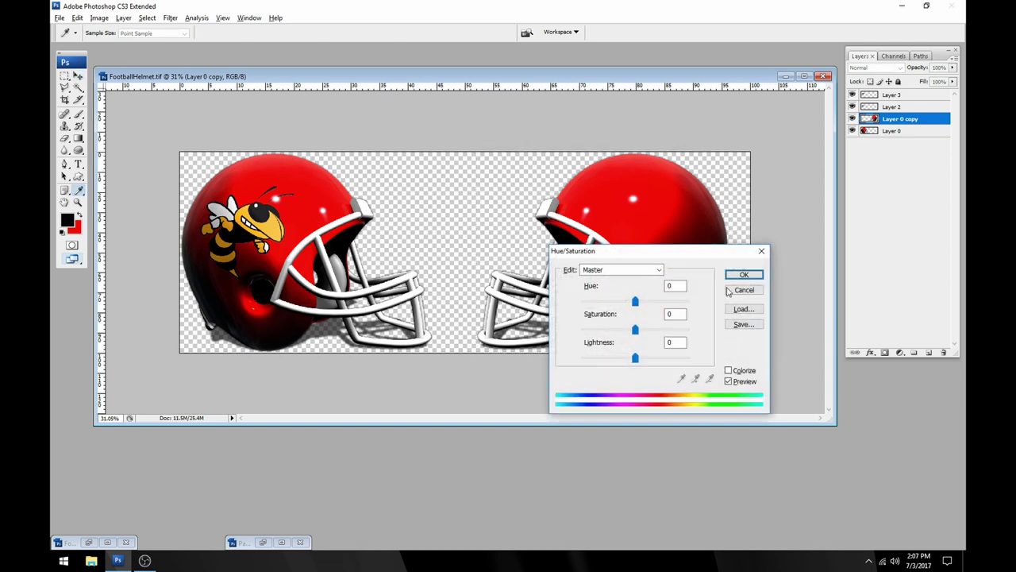
left_click_drag(713, 256, 562, 370)
left_click_drag(508, 418, 451, 416)
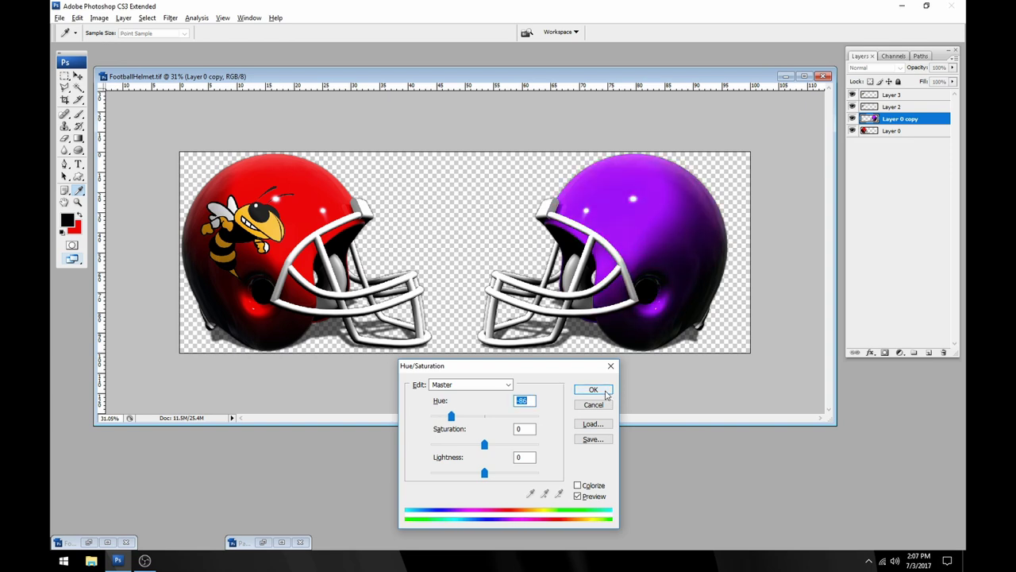
left_click(593, 389)
Reopen Hue/Saturation to check, close it unchanged, and restore the minimized Football.tif
left_click(98, 18)
mouse_move(112, 51)
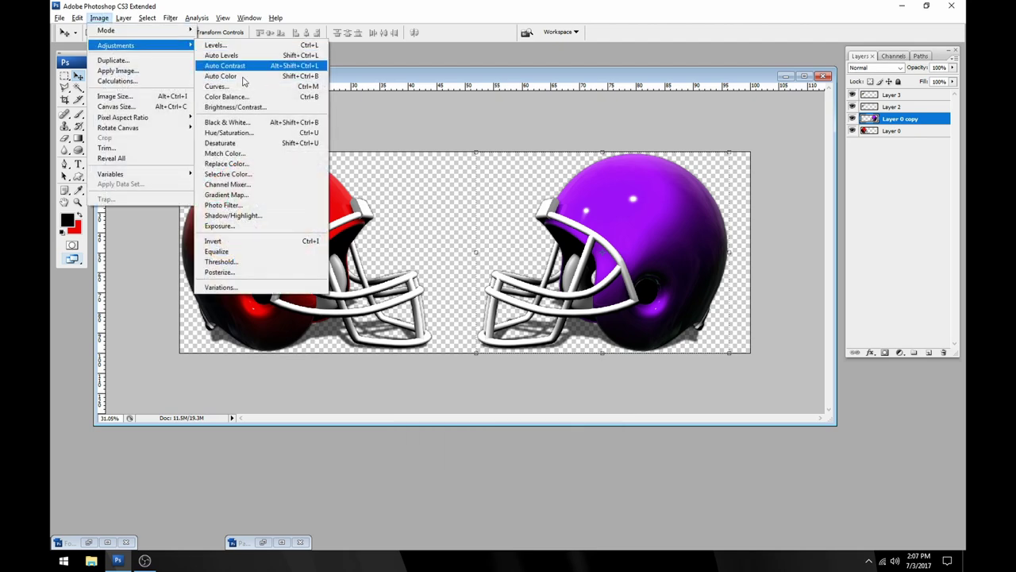
left_click(275, 131)
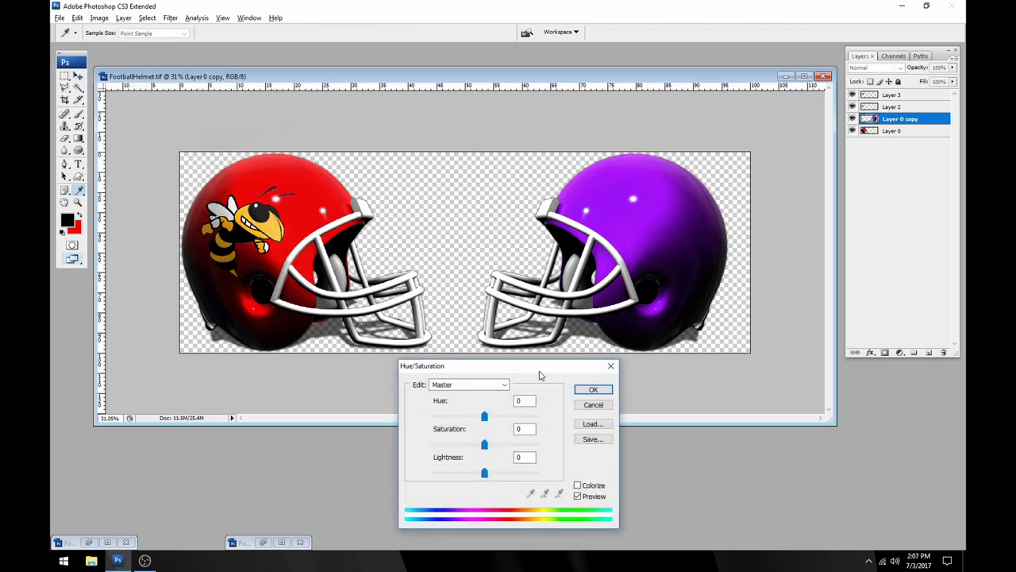
left_click_drag(539, 371, 507, 365)
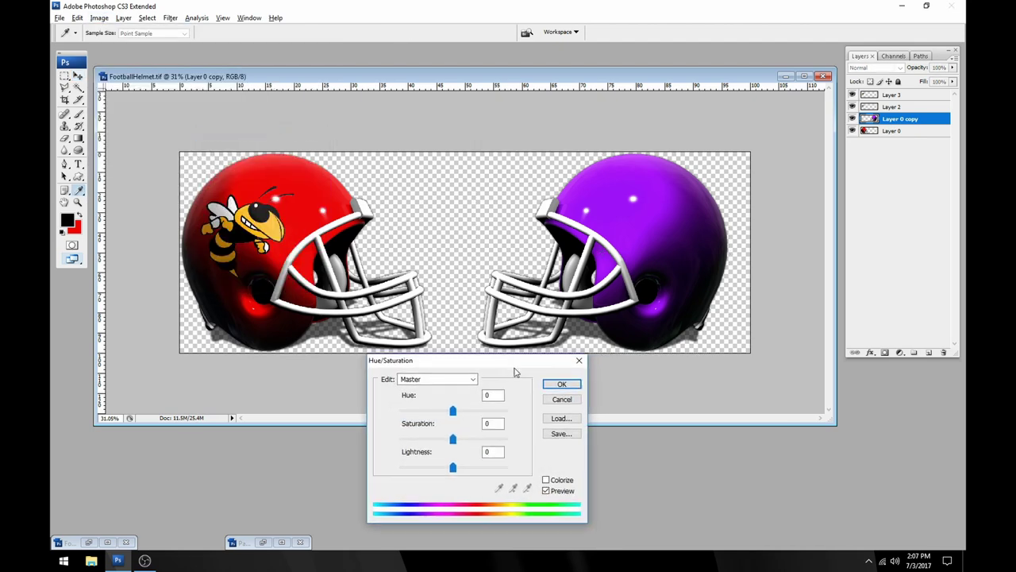
left_click(579, 362)
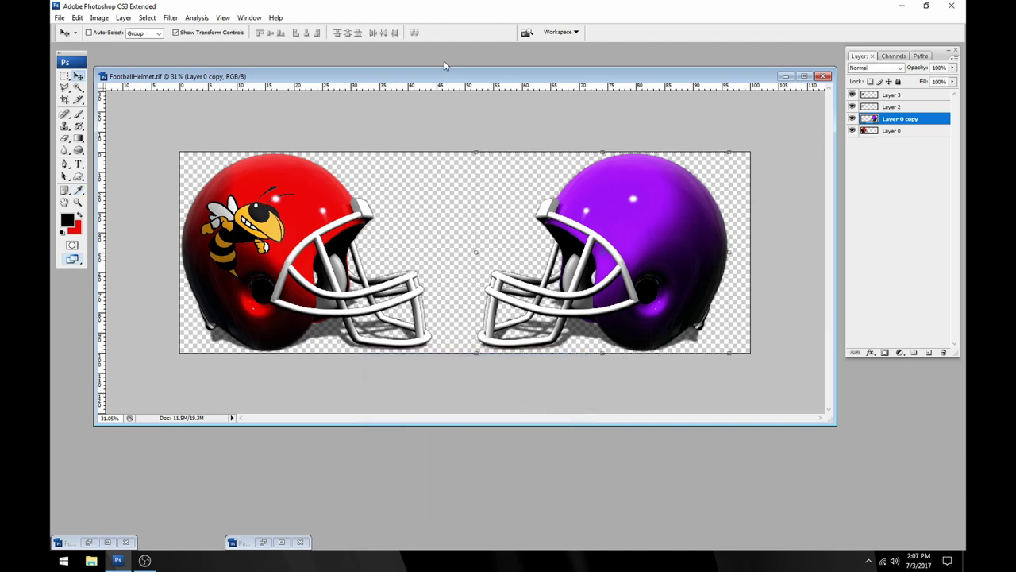
double_click(68, 545)
Select all of Panther Rip.tif and paste it into FootballHelmet.tif
left_click(660, 58)
double_click(249, 543)
left_click_drag(488, 62, 369, 78)
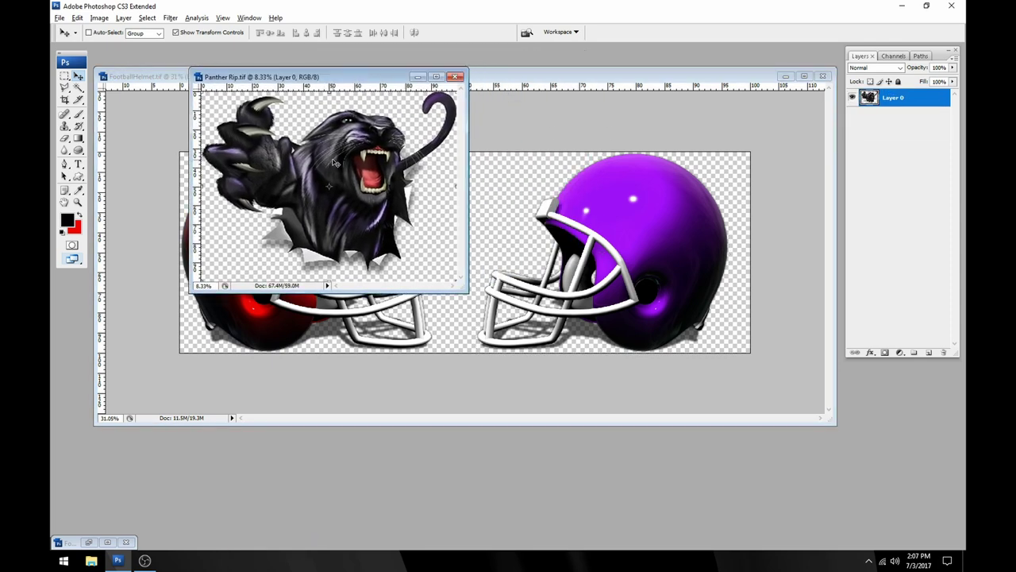
key("ctrl+a")
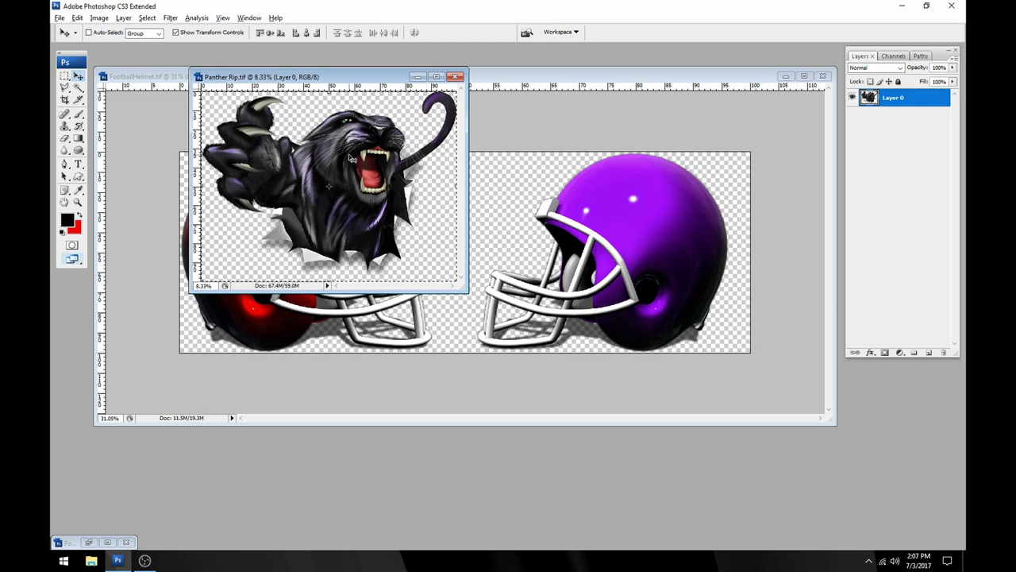
left_click(382, 152)
key("ctrl+v")
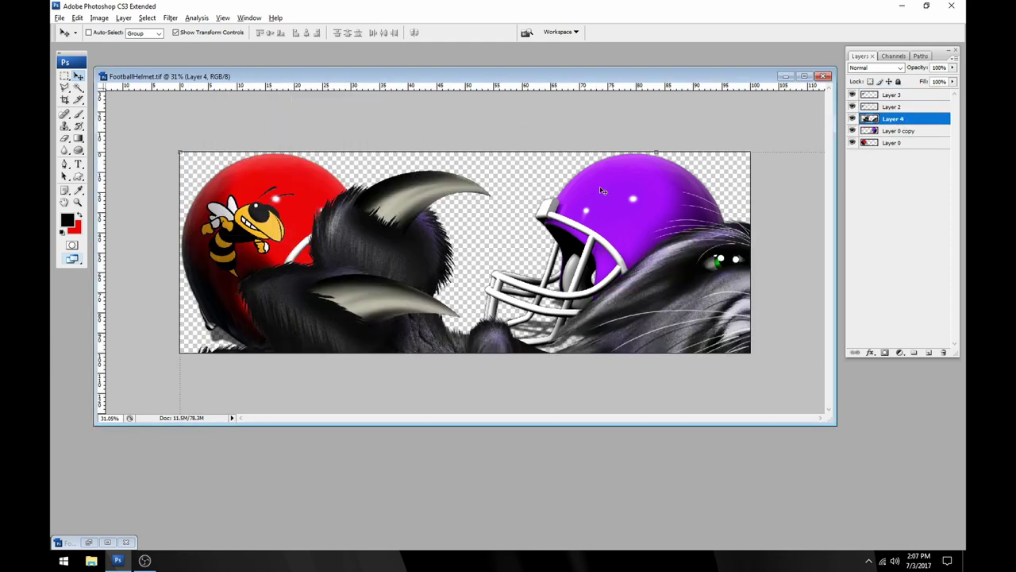
Scale the pasted panther to about 13.1%, flip it horizontally and position it on the purple helmet
key("ctrl+t")
left_click_drag(178, 153, 598, 159)
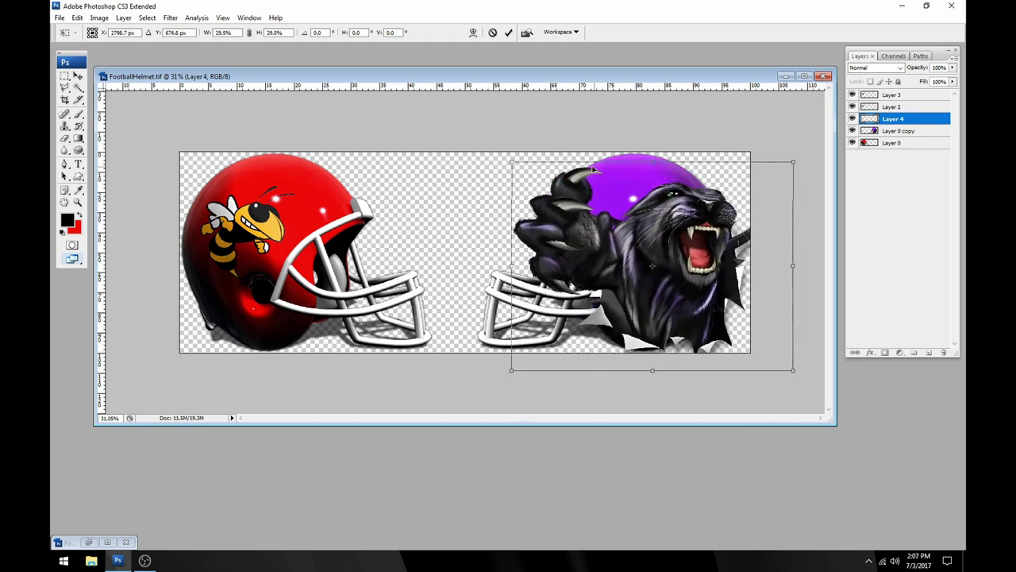
left_click_drag(512, 161, 609, 236)
left_click_drag(696, 280, 669, 210)
right_click(688, 210)
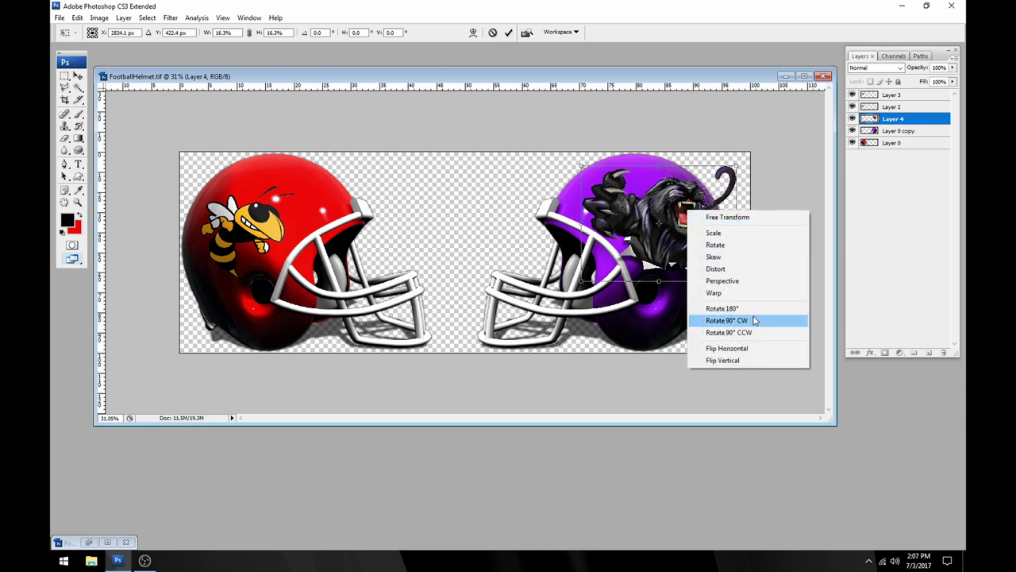
left_click(756, 348)
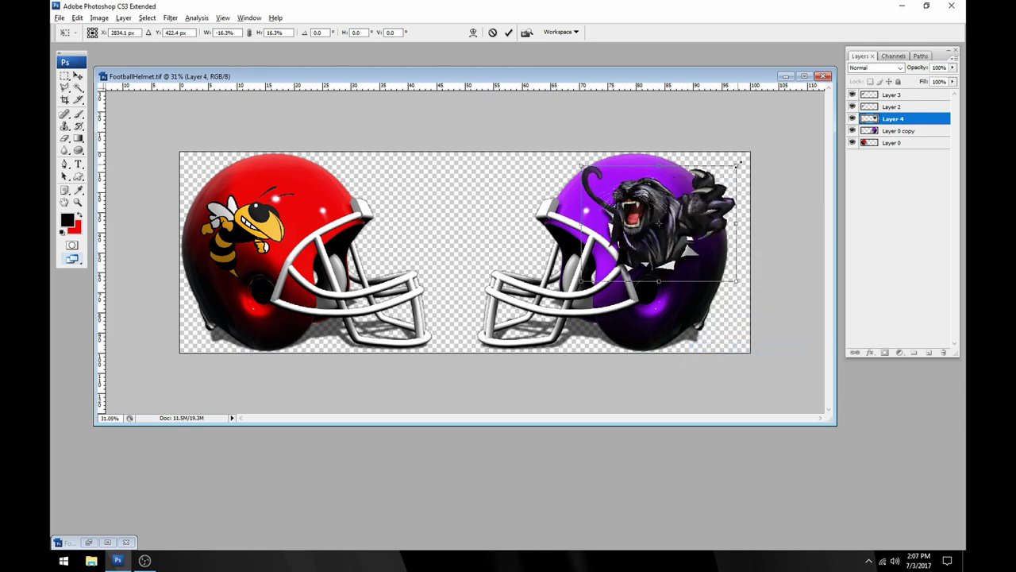
left_click_drag(738, 164, 720, 180)
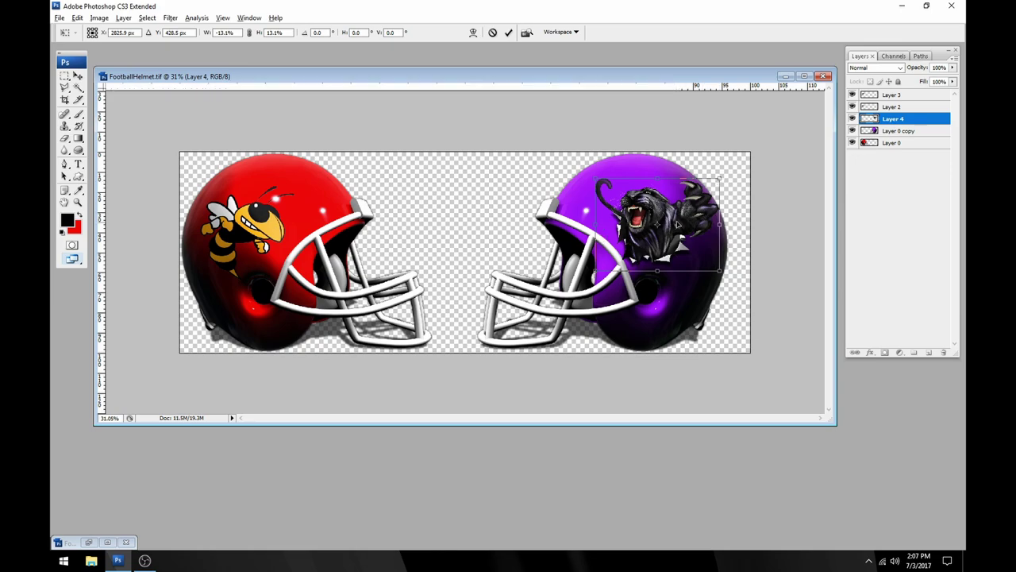
scroll(699, 216, "up", 3)
left_click_drag(715, 219, 603, 248)
scroll(716, 242, "up", 3)
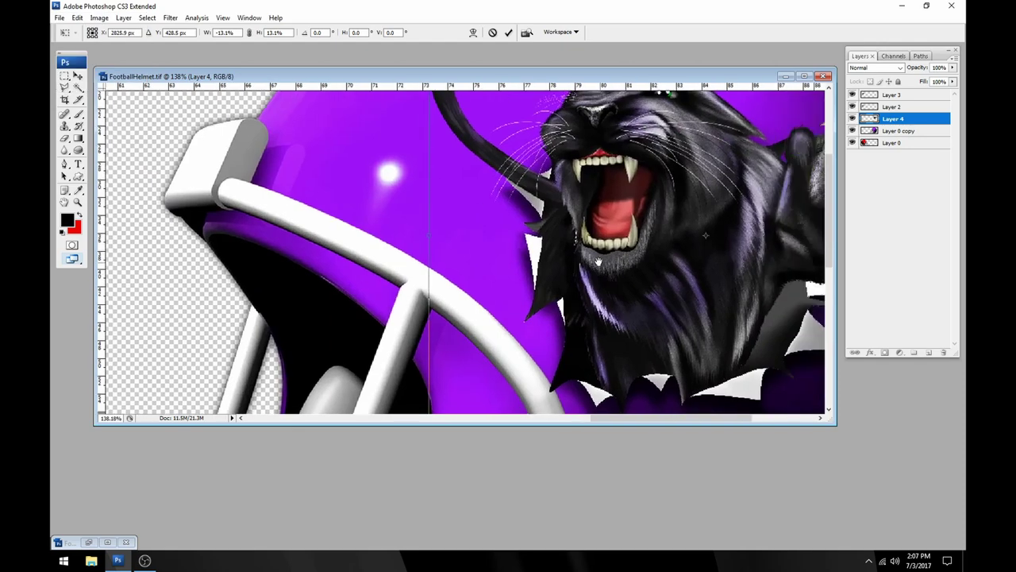
left_click_drag(715, 242, 401, 270)
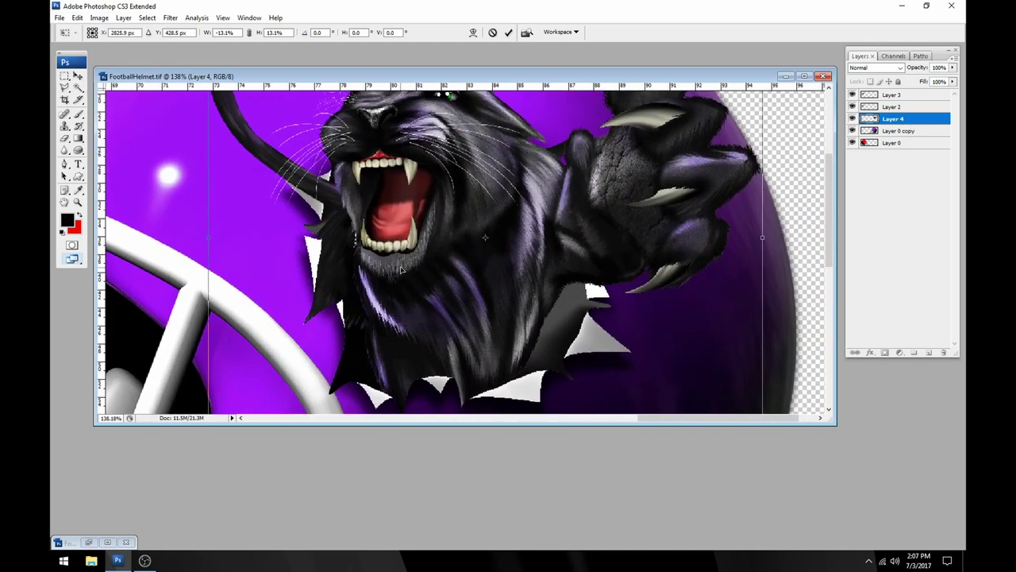
scroll(401, 270, "down", 1)
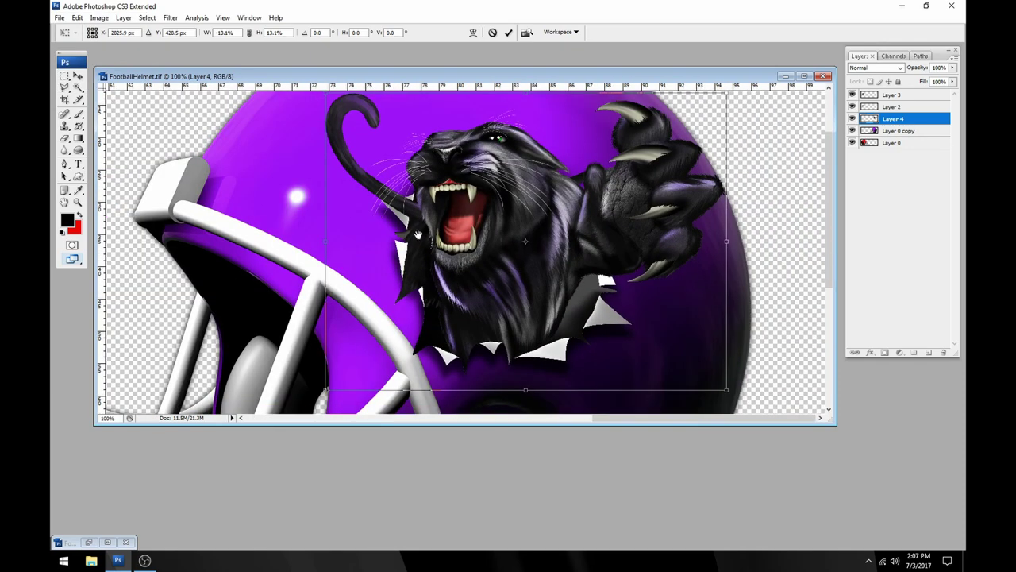
left_click_drag(418, 235, 549, 235)
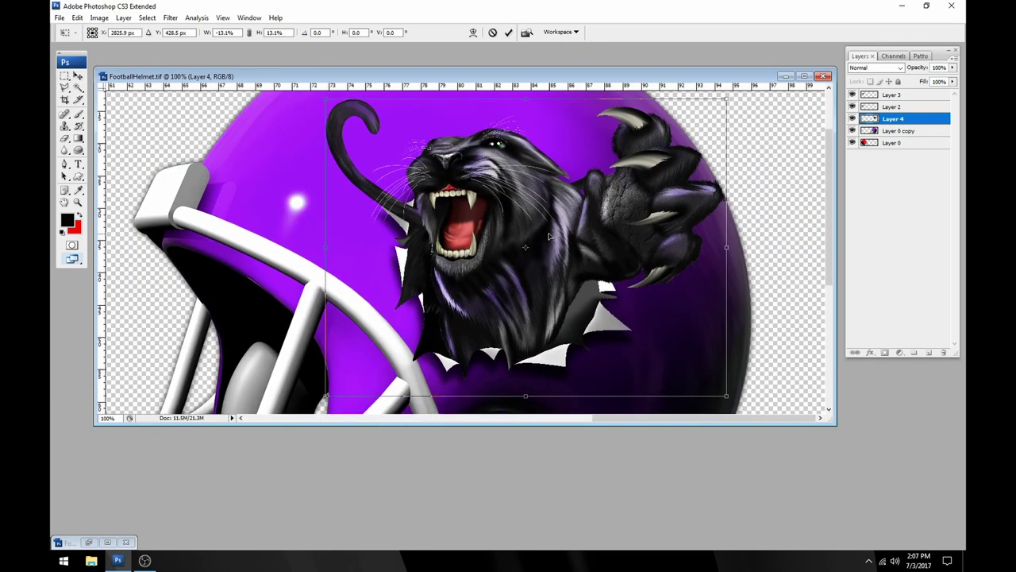
Warp the panther's upper-right corner and claw upward along the helmet's curve and commit the warp
right_click(690, 211)
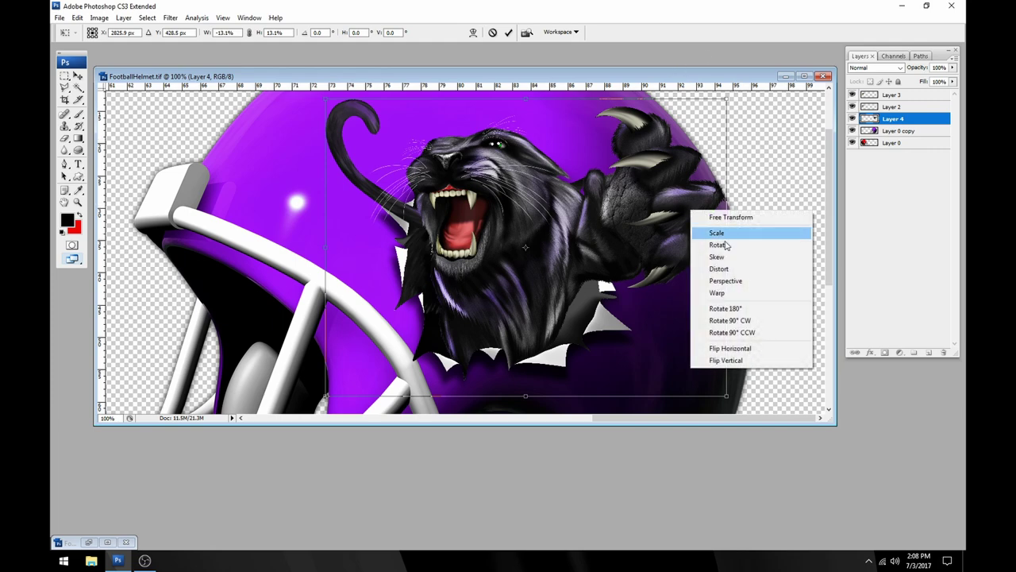
left_click(719, 294)
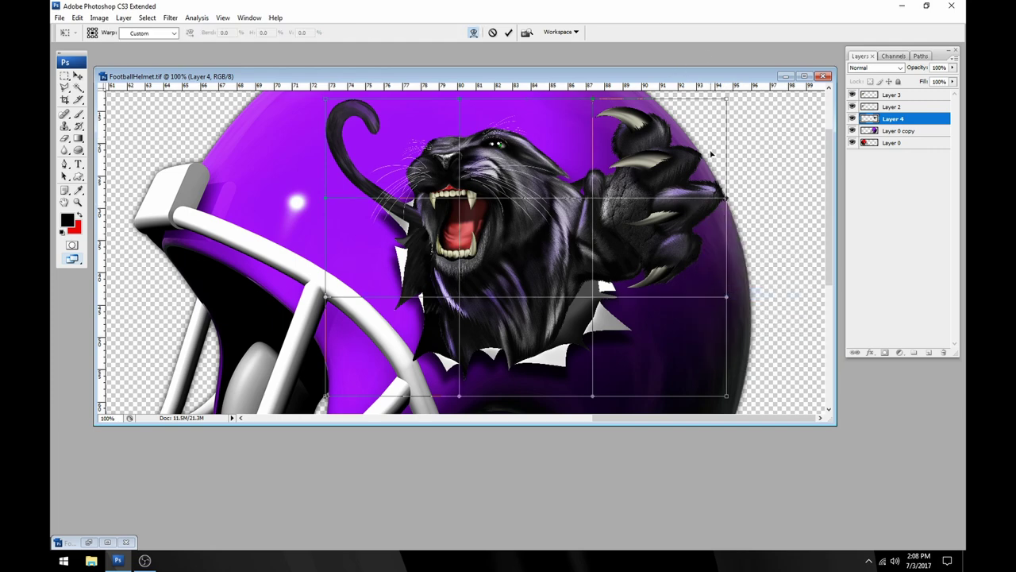
mouse_move(691, 146)
left_mouse_down()
mouse_move(714, 108)
mouse_move(690, 126)
left_mouse_up()
left_click_drag(622, 228, 632, 173)
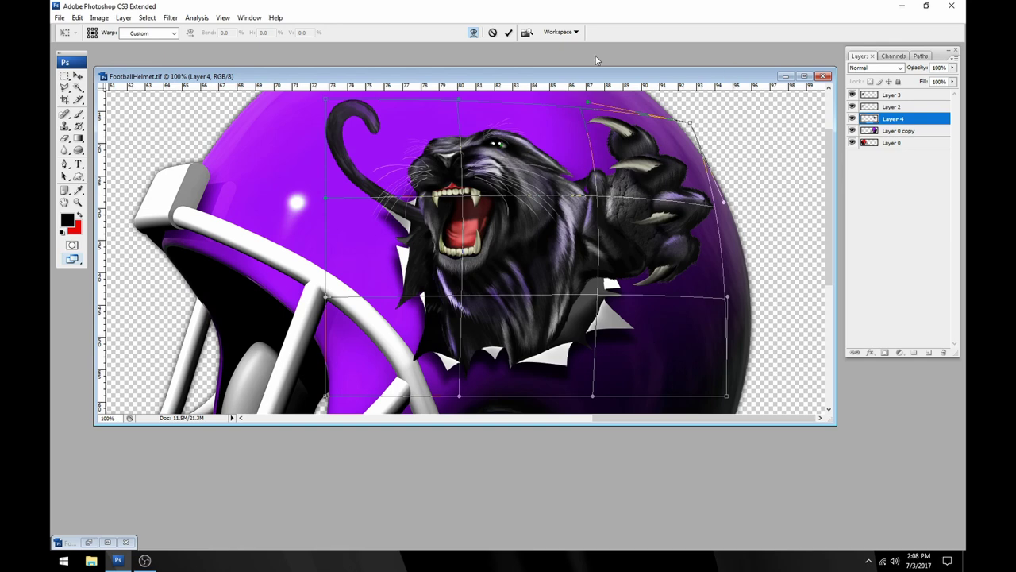
left_click(508, 33)
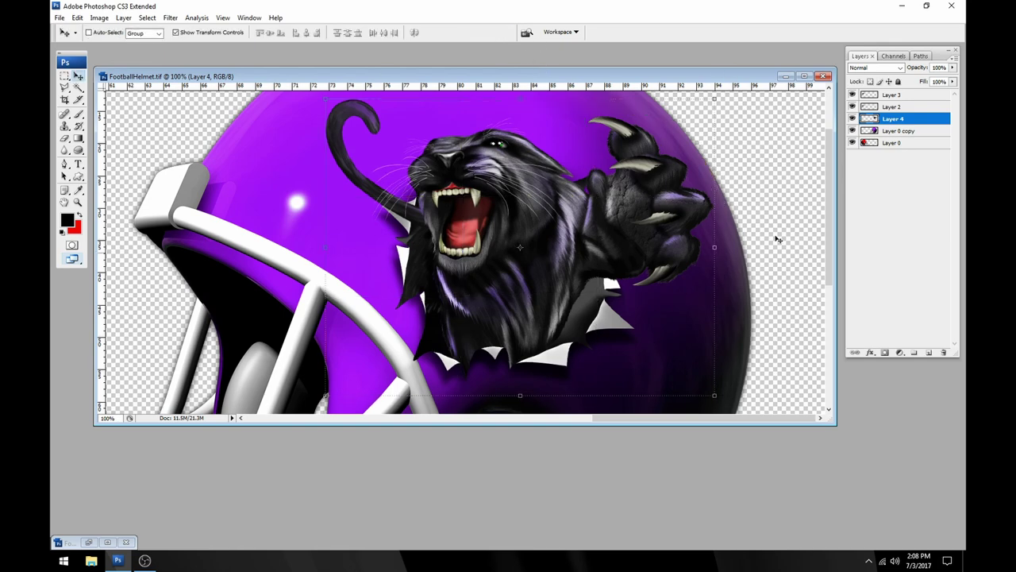
Load the panther outline and paste from the helmet layer to create grey Layer 5, keeping Layer 4 visible
scroll(778, 238, "down", 3)
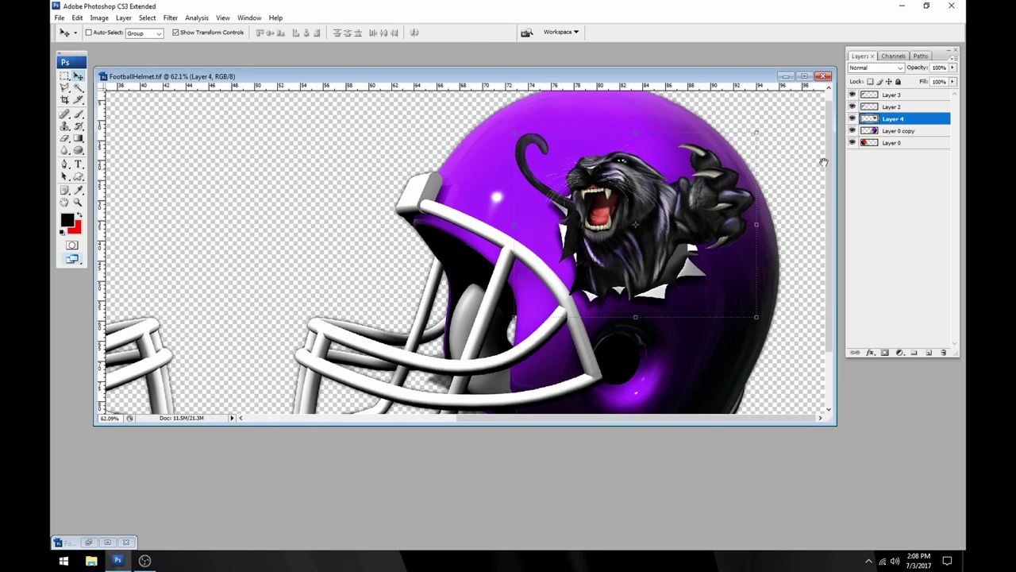
left_click(873, 119, "ctrl")
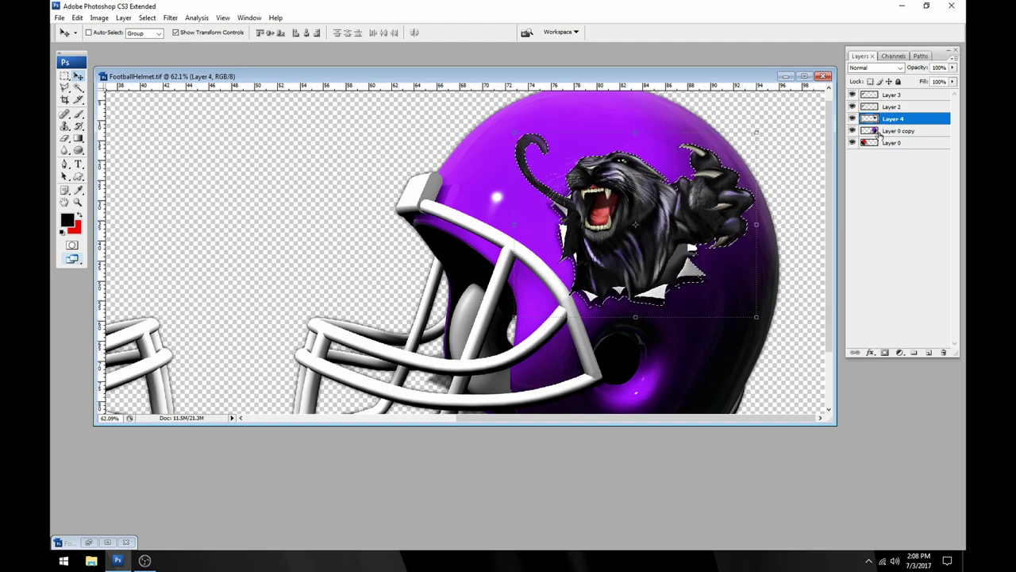
left_click(892, 131)
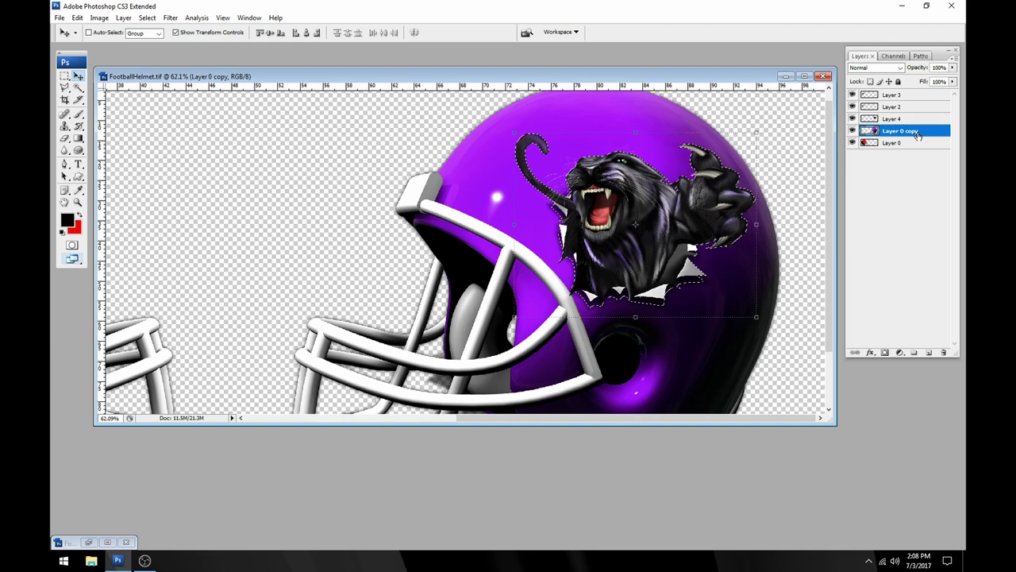
left_click(78, 18)
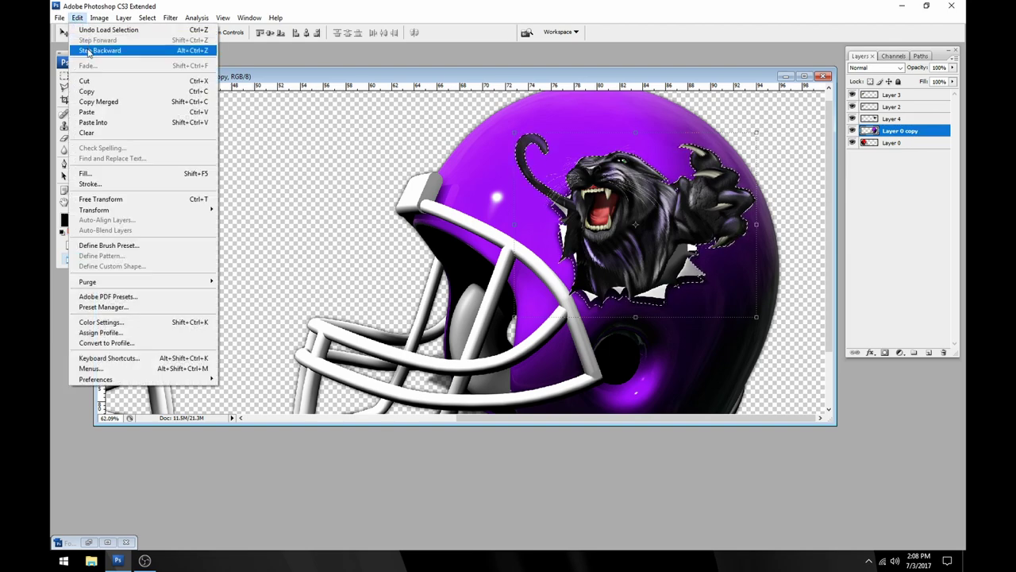
left_click(78, 19)
left_click(78, 20)
left_click(91, 123)
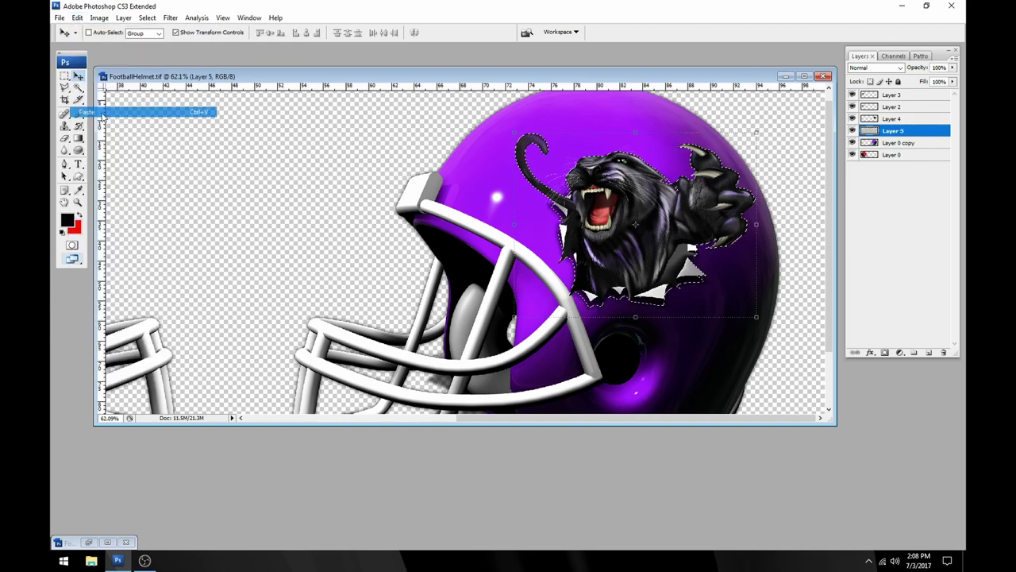
left_click(852, 118)
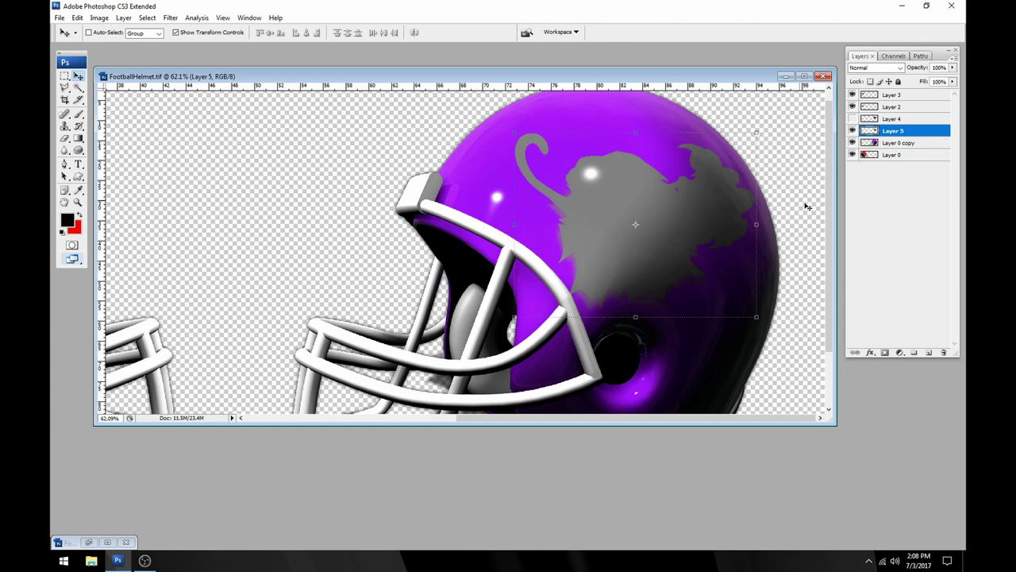
left_click(851, 119)
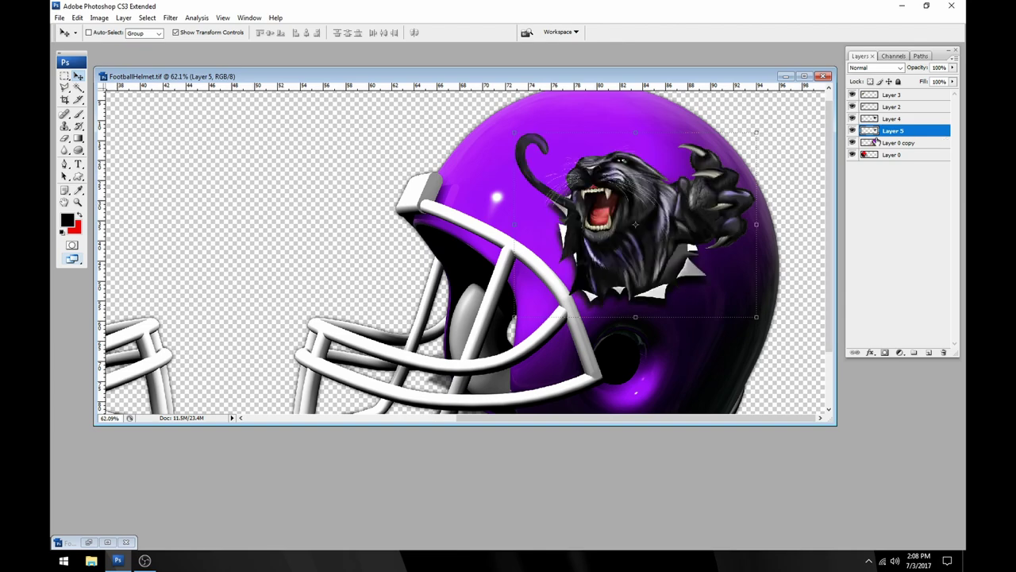
Set the panther Layer 4's blend mode to Overlay
left_click(878, 120)
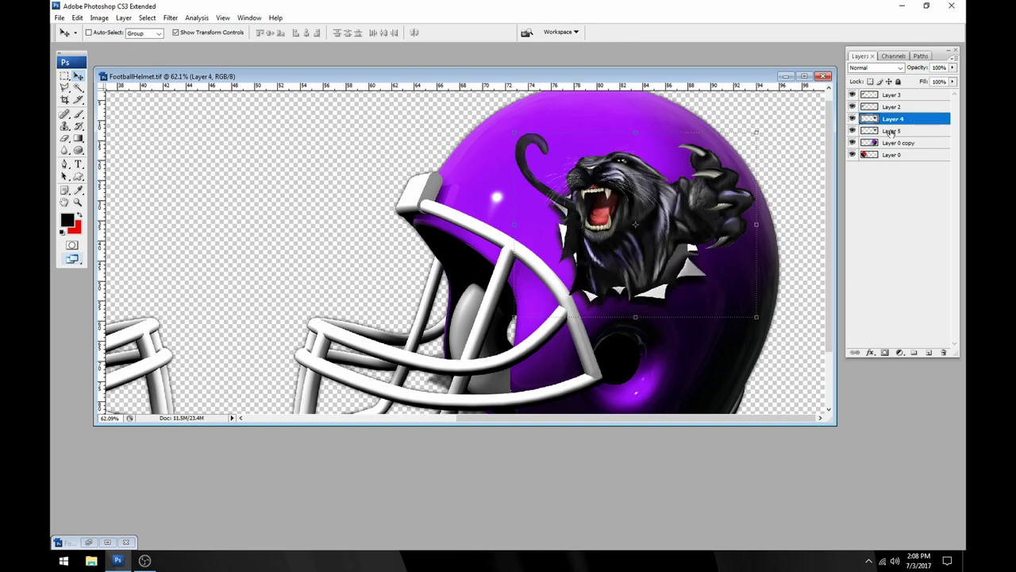
left_click(873, 68)
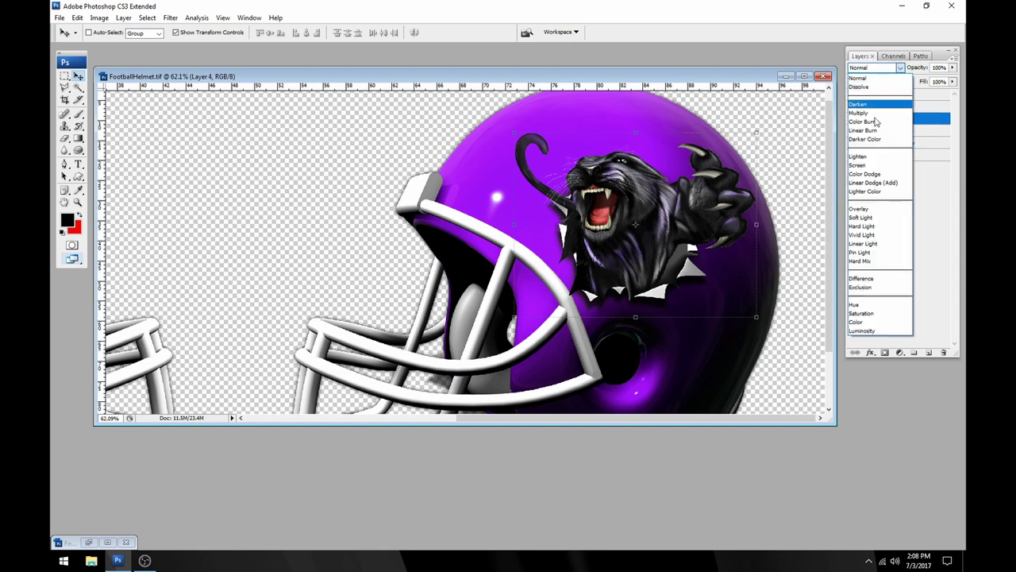
left_click(862, 209)
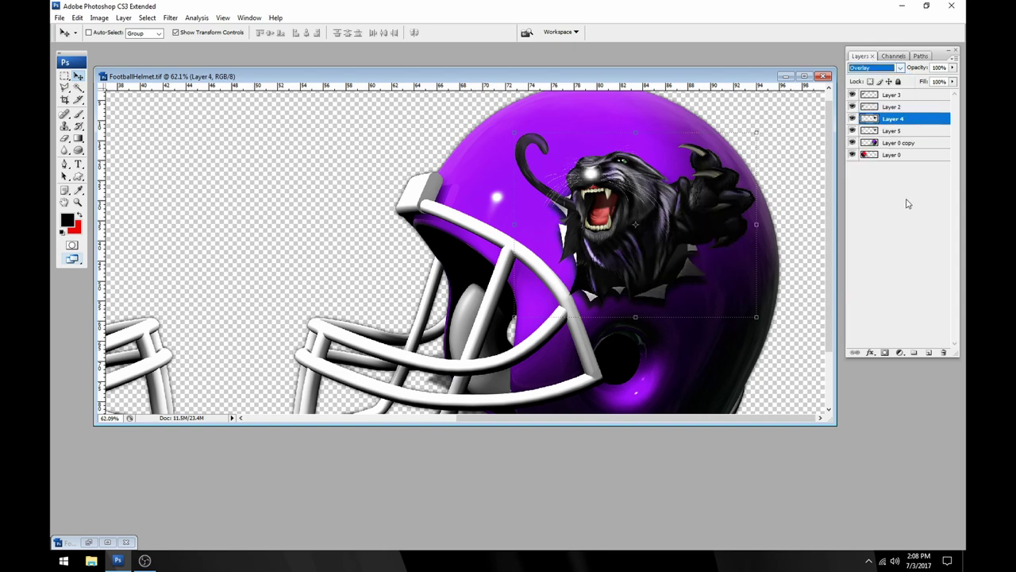
Select silhouette Layer 5, check it with Layer 4 hidden, and bring up Image > Adjustments > Levels
left_click(889, 131)
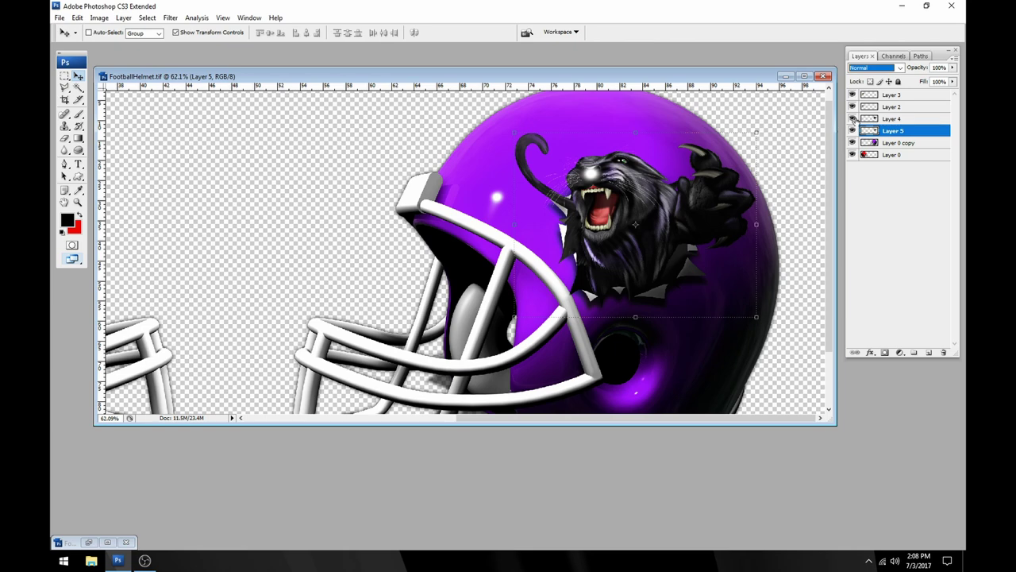
left_click(852, 119)
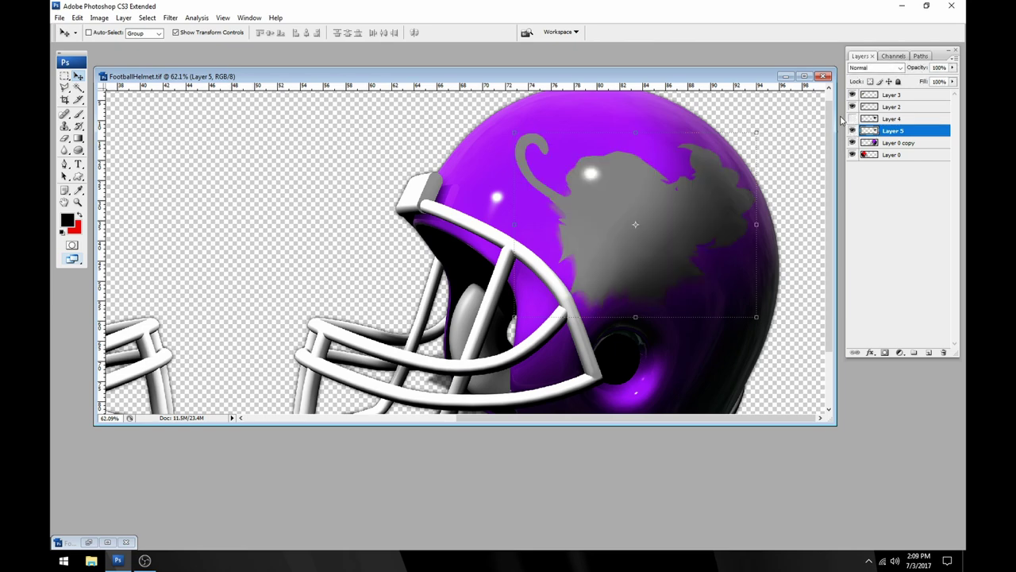
left_click(852, 118)
left_click(77, 17)
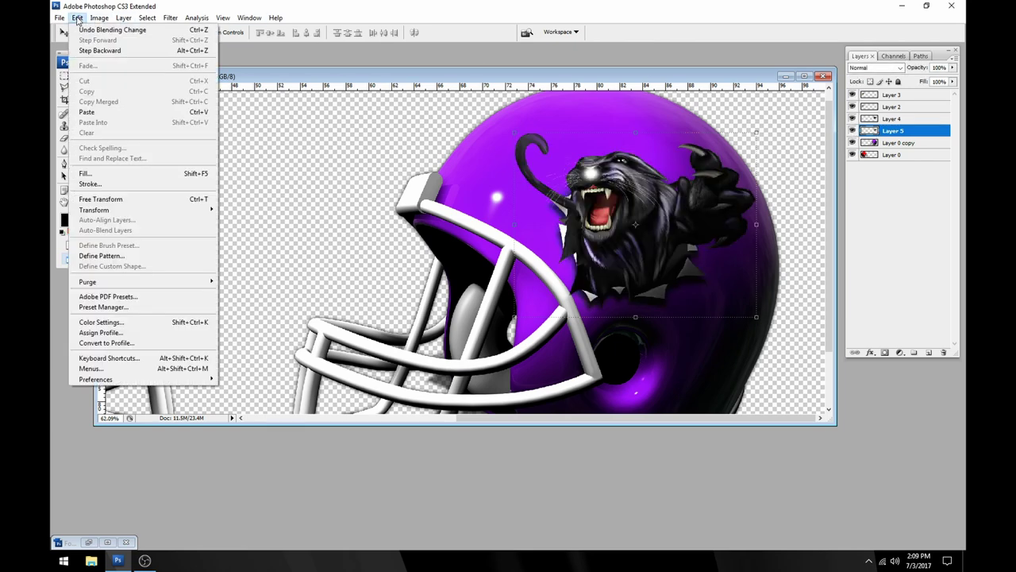
mouse_move(98, 17)
mouse_move(153, 46)
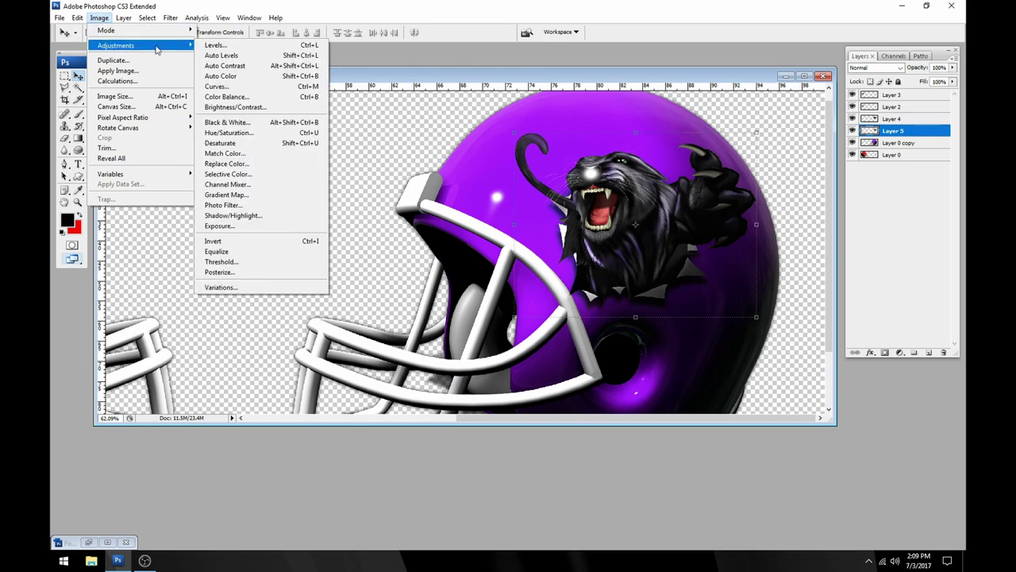
left_click(208, 45)
Apply Levels to Layer 5 with output black raised to 44 and midtones slightly adjusted
left_click_drag(785, 189, 344, 228)
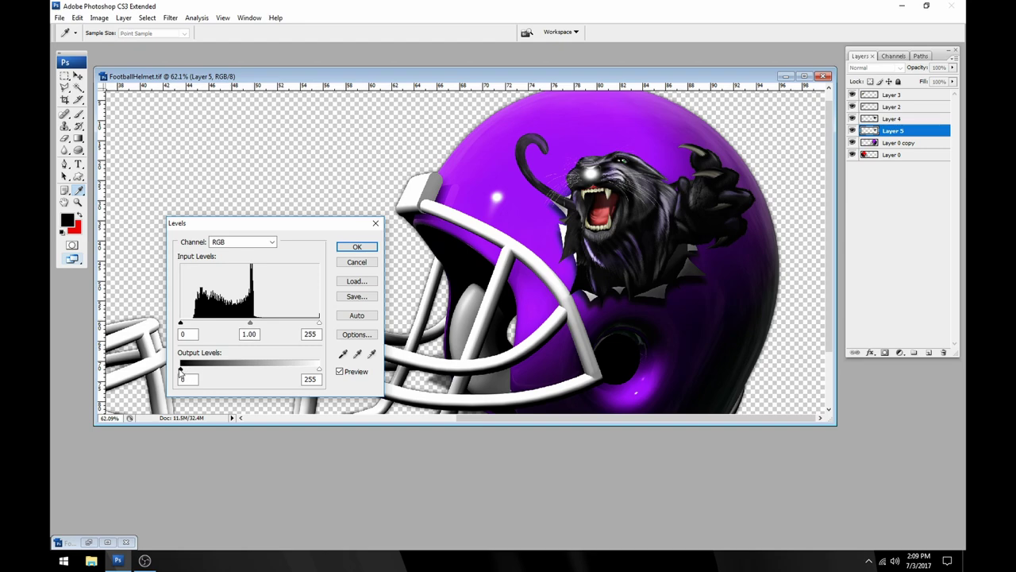
left_click_drag(181, 373, 204, 368)
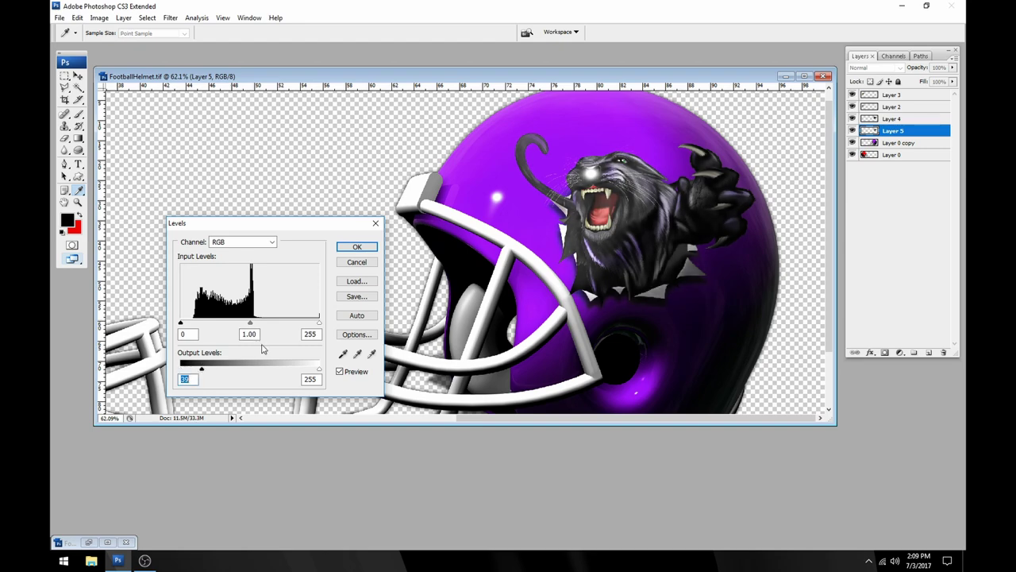
left_click_drag(251, 325, 251, 326)
left_click_drag(203, 373, 205, 373)
left_click(357, 249)
key("v")
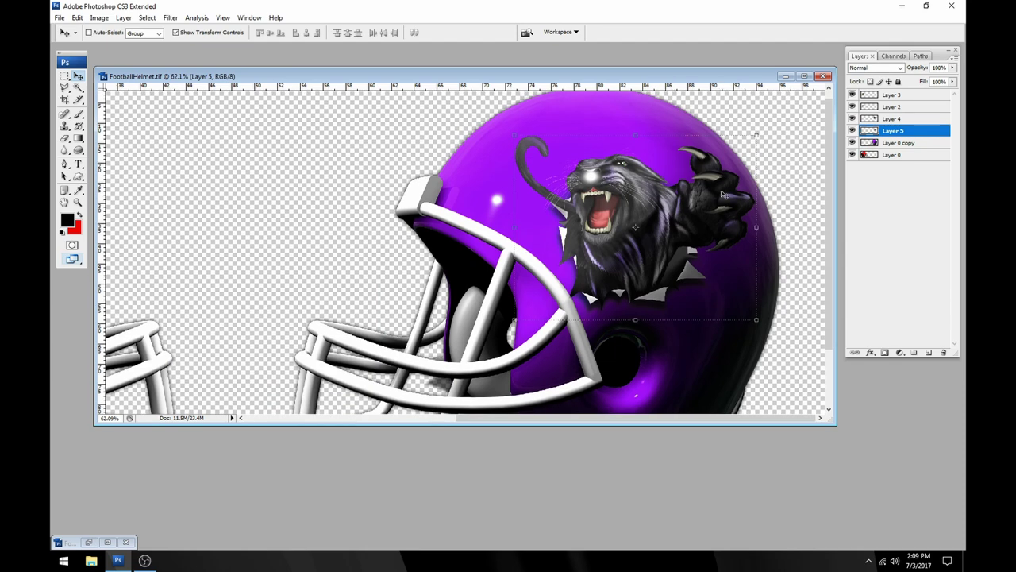
left_click_drag(720, 70, 711, 62)
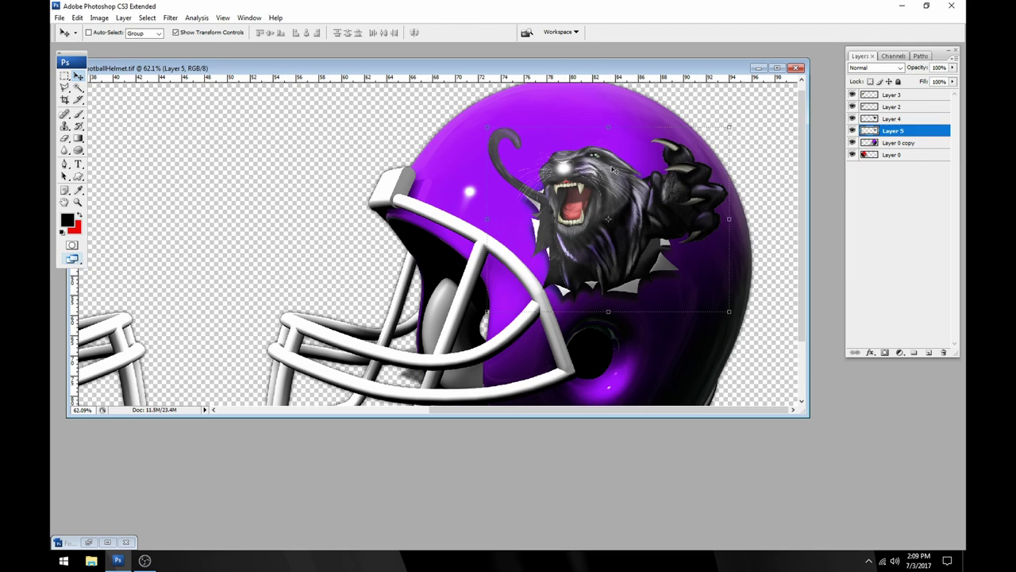
key("alt+bracketright")
key("shift+alt+o")
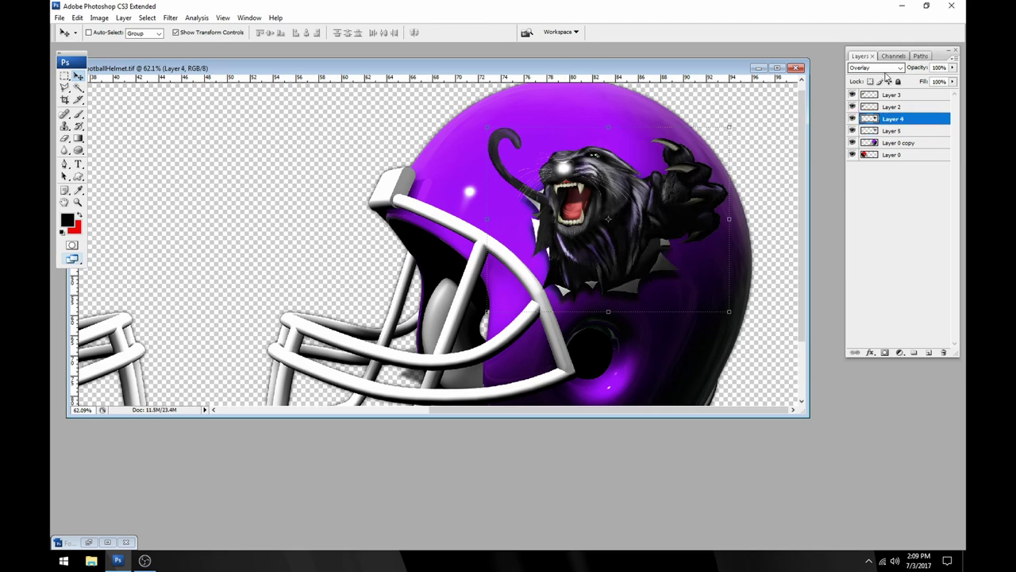
key("ctrl+z")
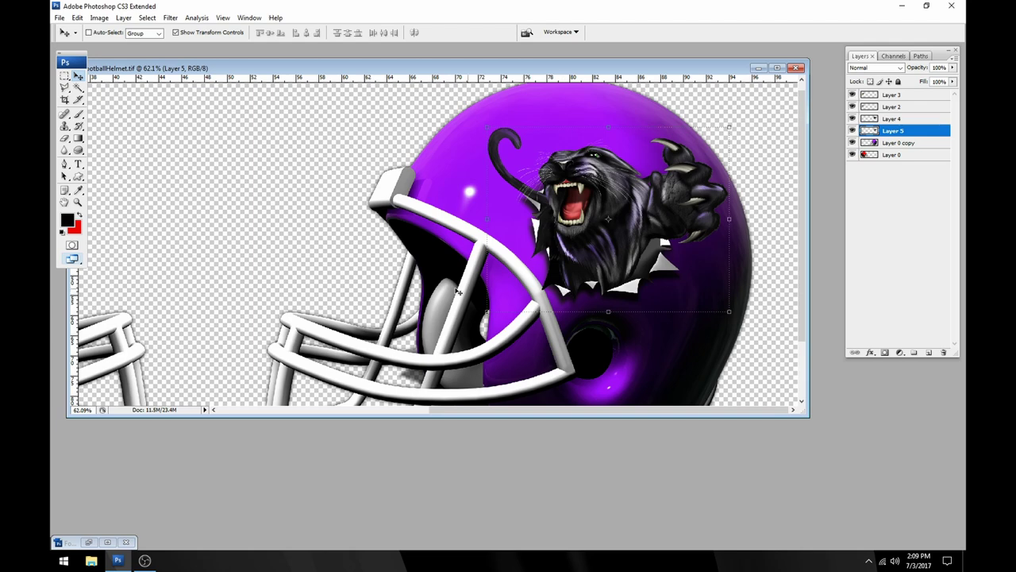
left_click(78, 202)
Lasso the area over the facemask bar and delete that part of panther Layer 4
left_click_drag(586, 315, 516, 262)
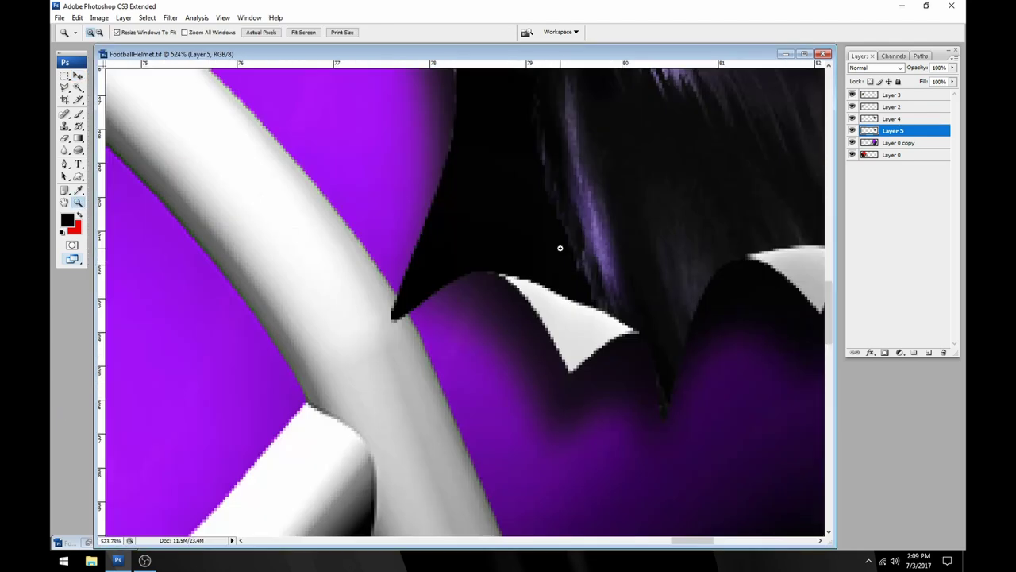
left_click(64, 88)
scroll(360, 285, "up", 3)
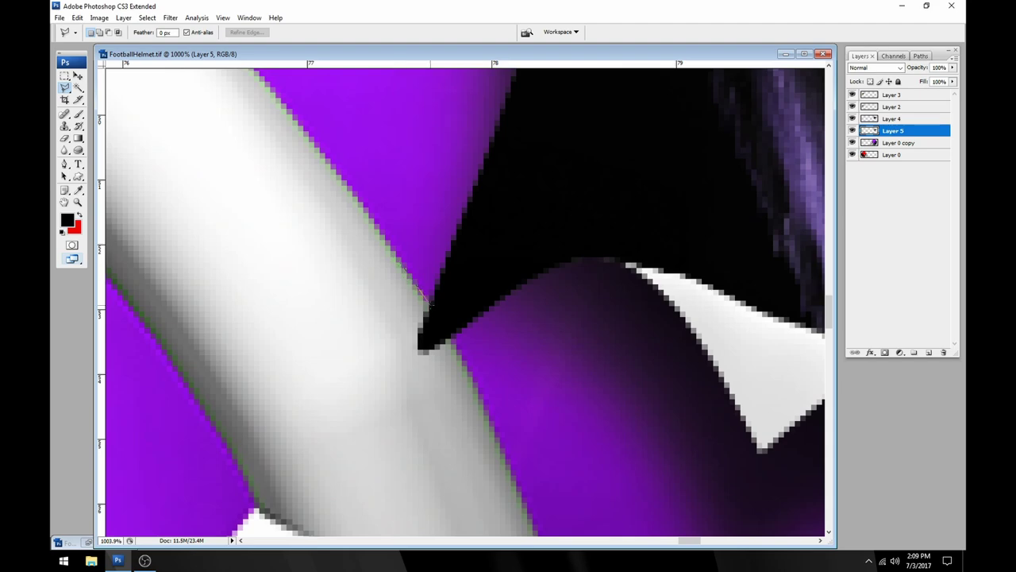
left_click(428, 300)
left_click(509, 468)
left_click(289, 413)
double_click(276, 247)
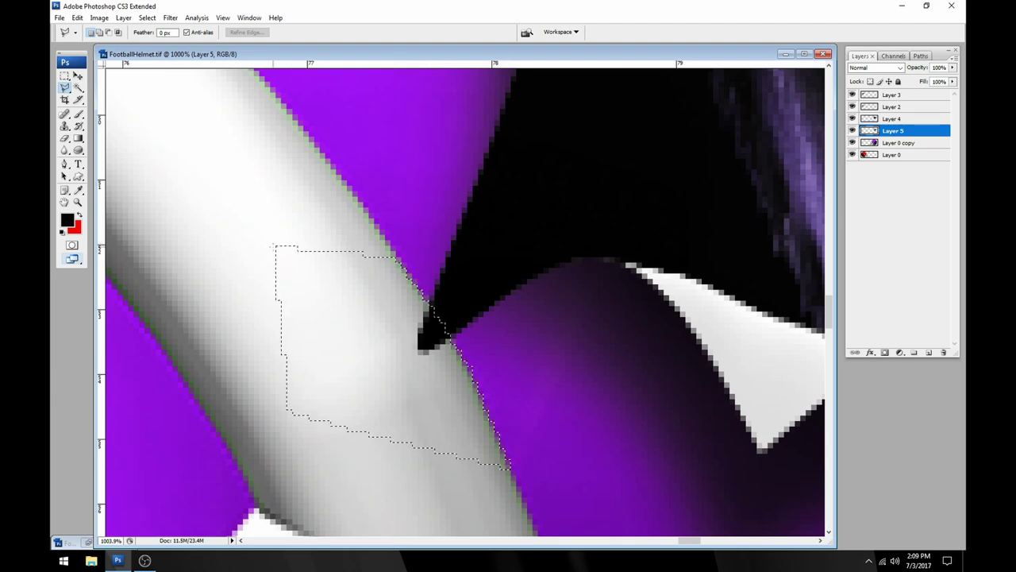
left_click(892, 119)
key("Delete")
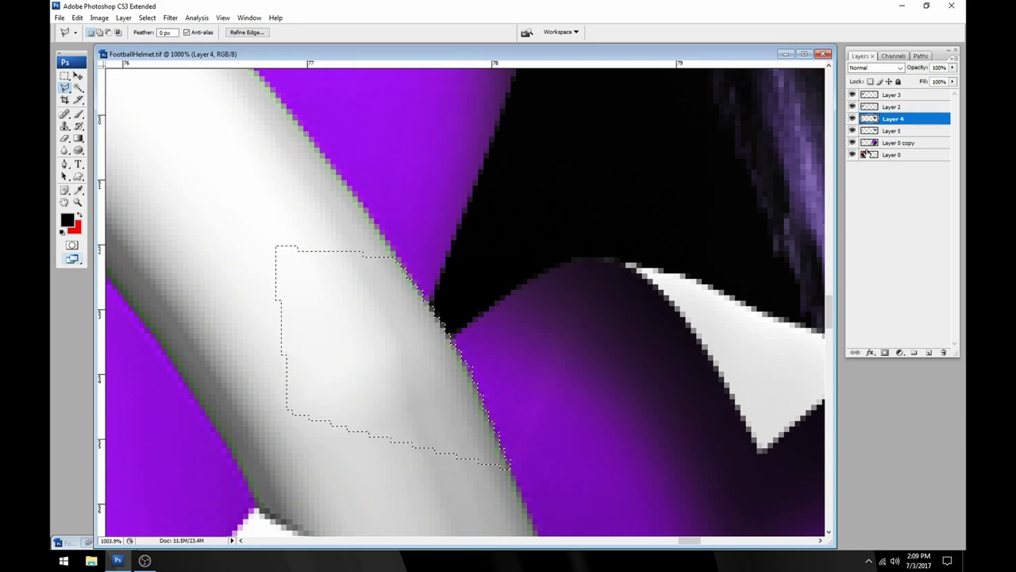
Deselect and zoom back out to fit both helmets on screen
key("ctrl+minus")
key("ctrl+minus")
key("ctrl+minus")
key("ctrl+minus")
key("ctrl+minus")
key("ctrl+minus")
key("ctrl+d")
key("ctrl+minus")
key("ctrl+minus")
key("ctrl+minus")
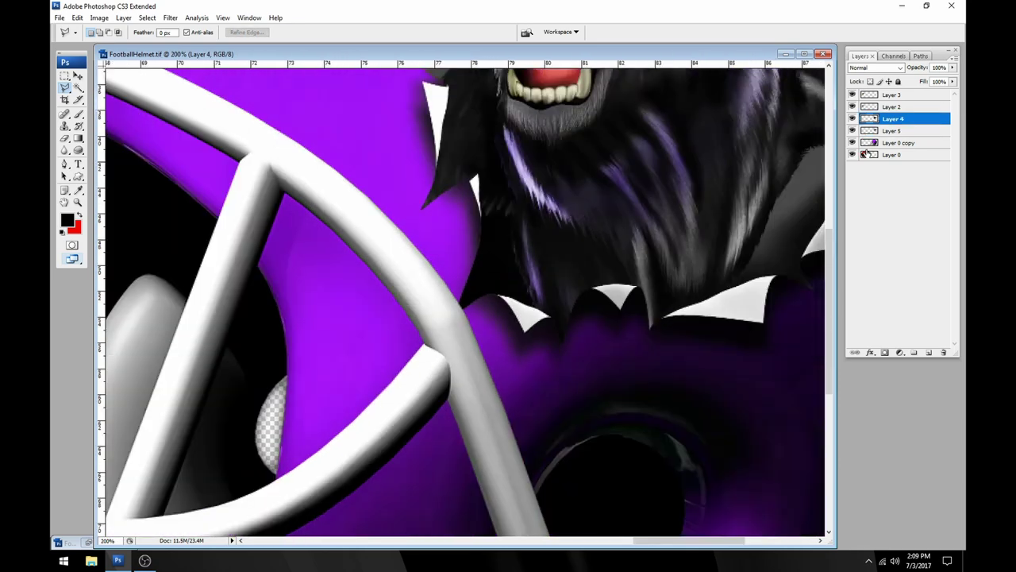
key("ctrl+minus")
key("ctrl+minus")
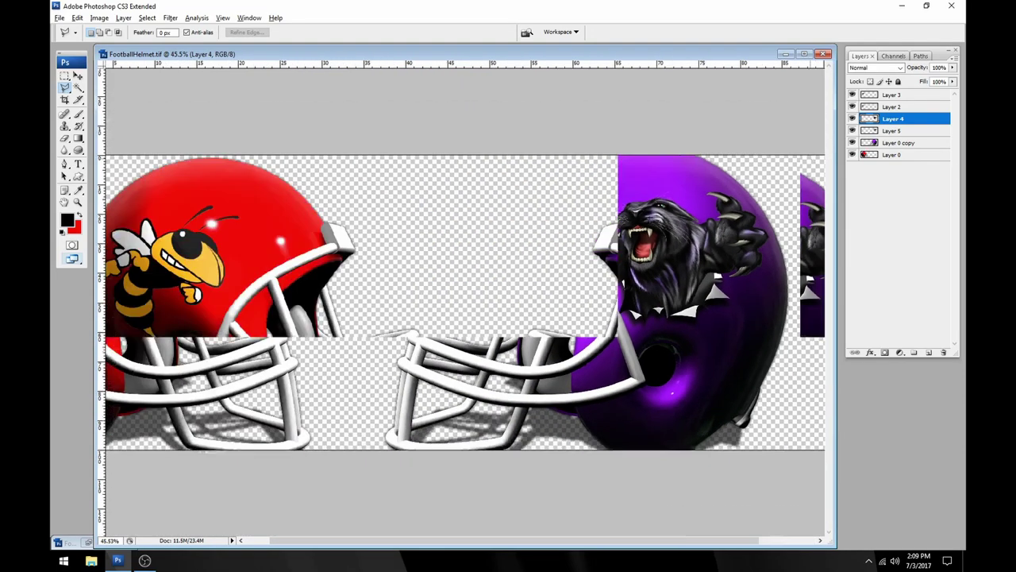
key("ctrl+0")
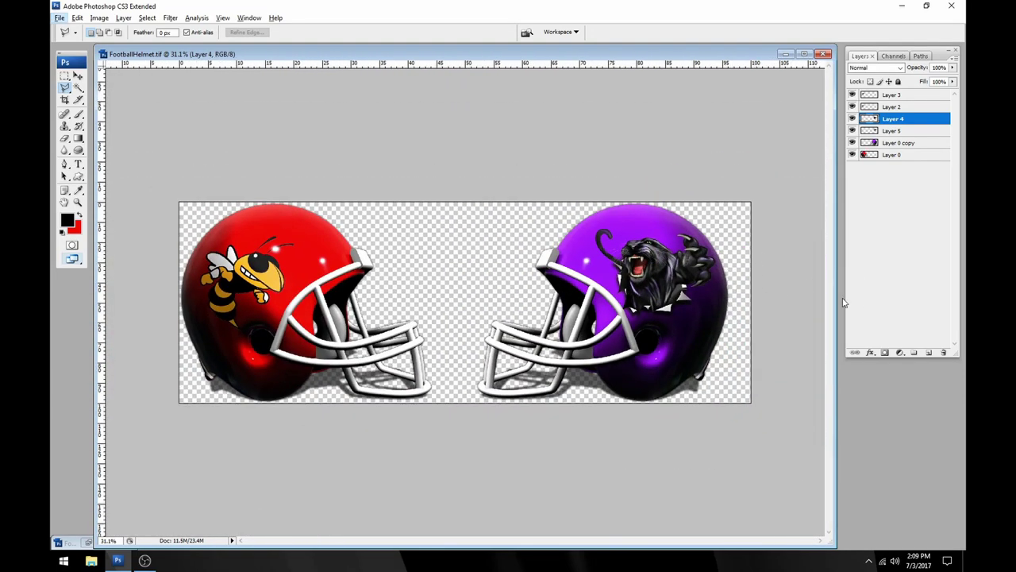
Restore Football.tif at the lower left and shift the helmet window right so both show
left_click_drag(415, 53, 419, 57)
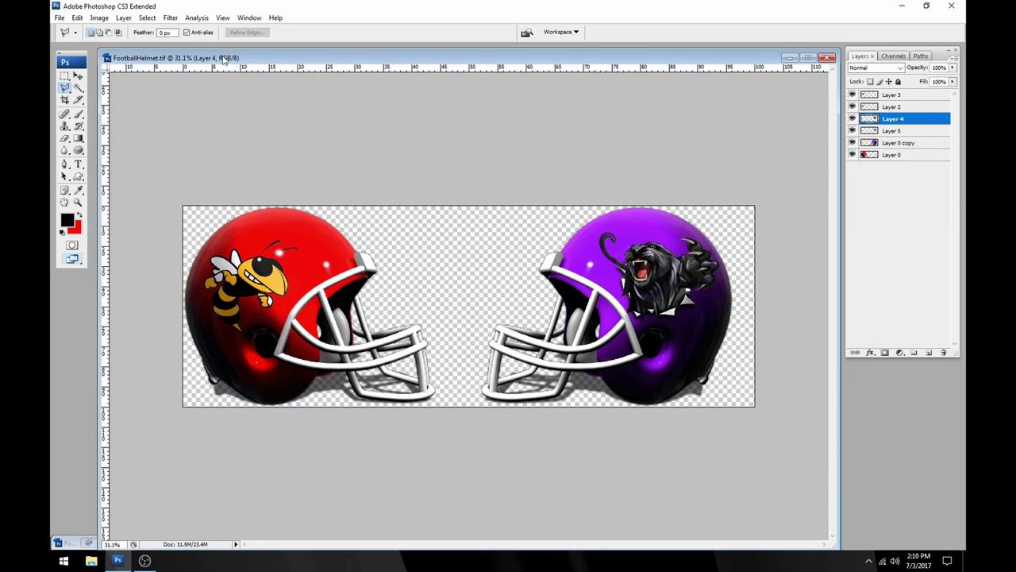
left_click_drag(225, 57, 337, 53)
double_click(78, 541)
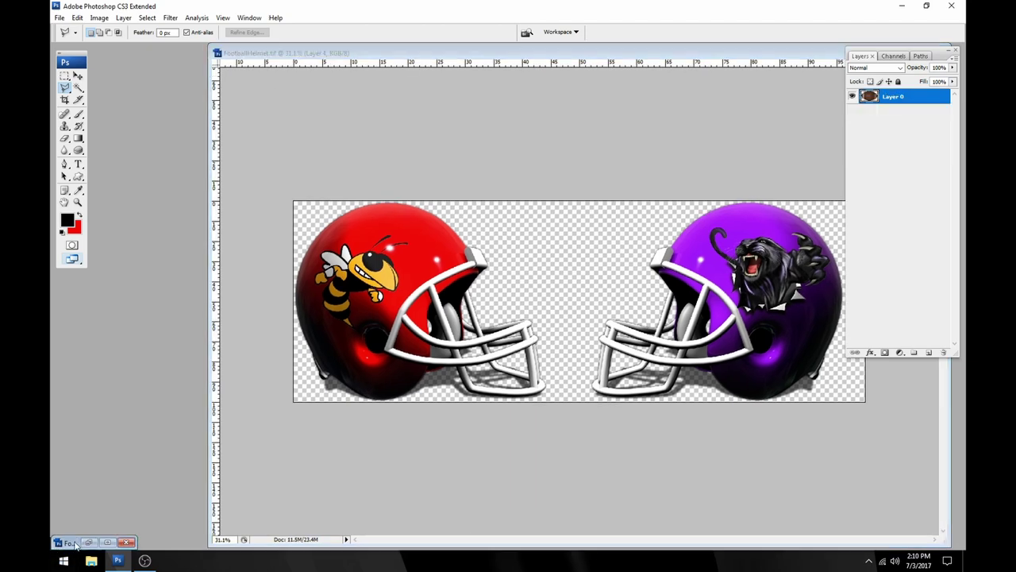
left_click_drag(599, 63, 376, 244)
left_click_drag(496, 54, 687, 56)
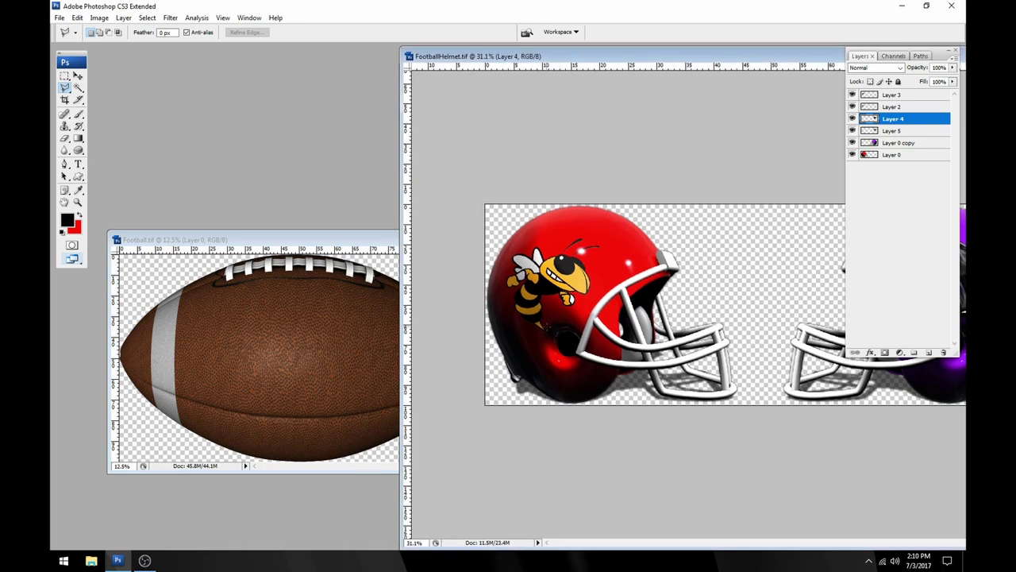
key("v")
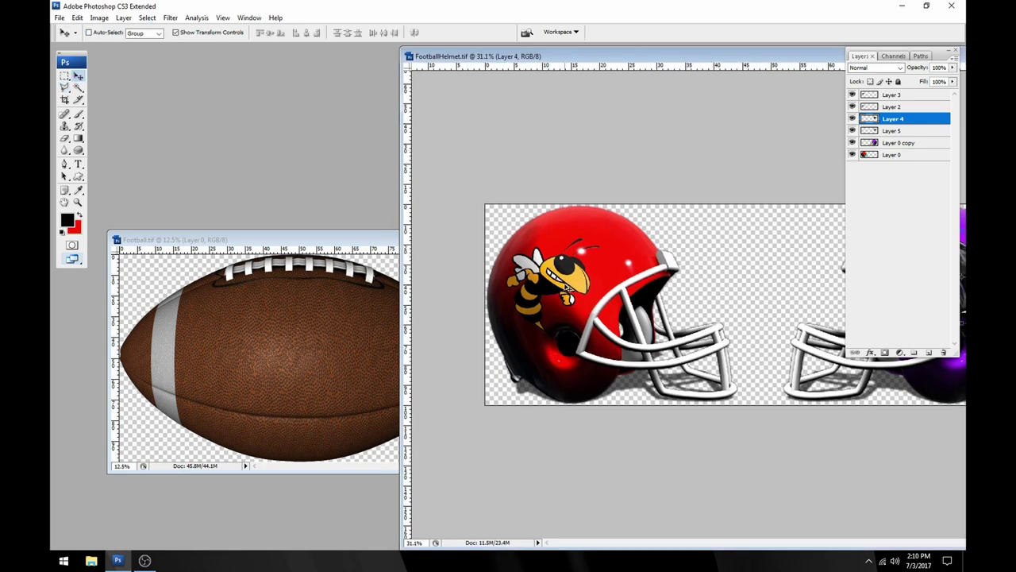
left_click_drag(818, 62, 598, 85)
Merge the panther and silhouette layers, then step back through the undo history on the football
key("ctrl+e")
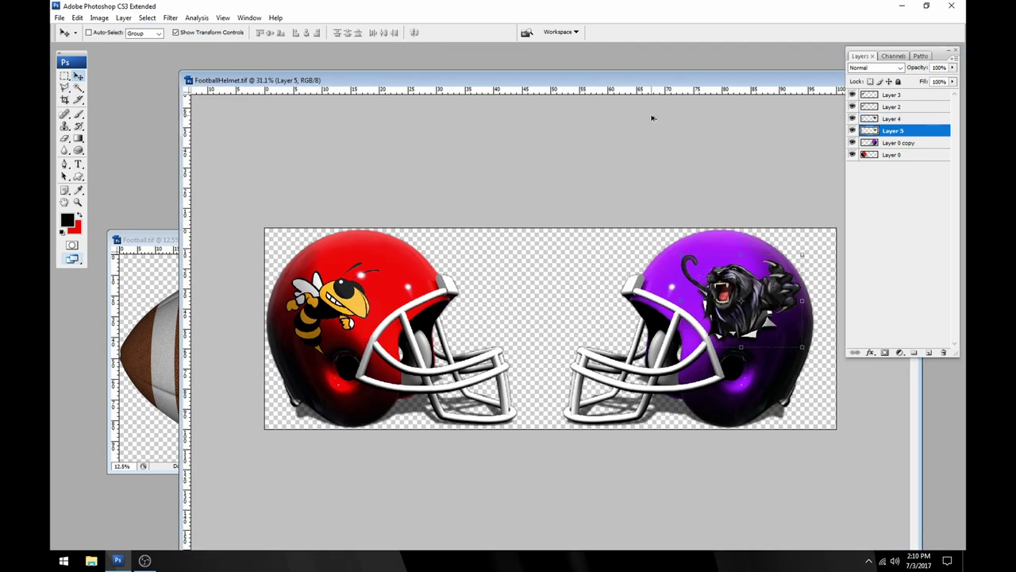
key("ctrl+e")
key("ctrl+alt+z")
key("ctrl+alt+z")
key("ctrl+alt+z")
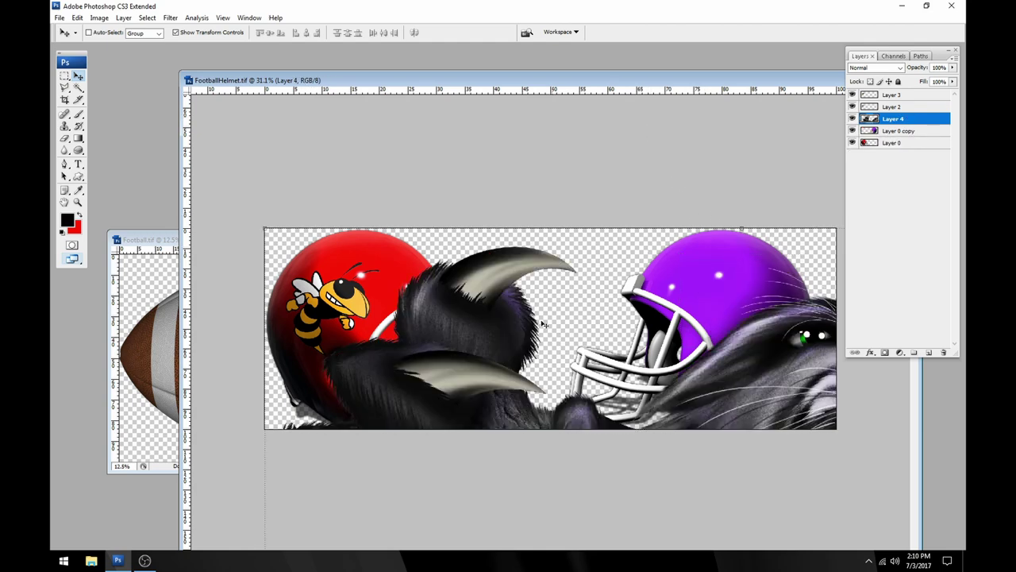
left_click(151, 389)
key("ctrl+alt+z")
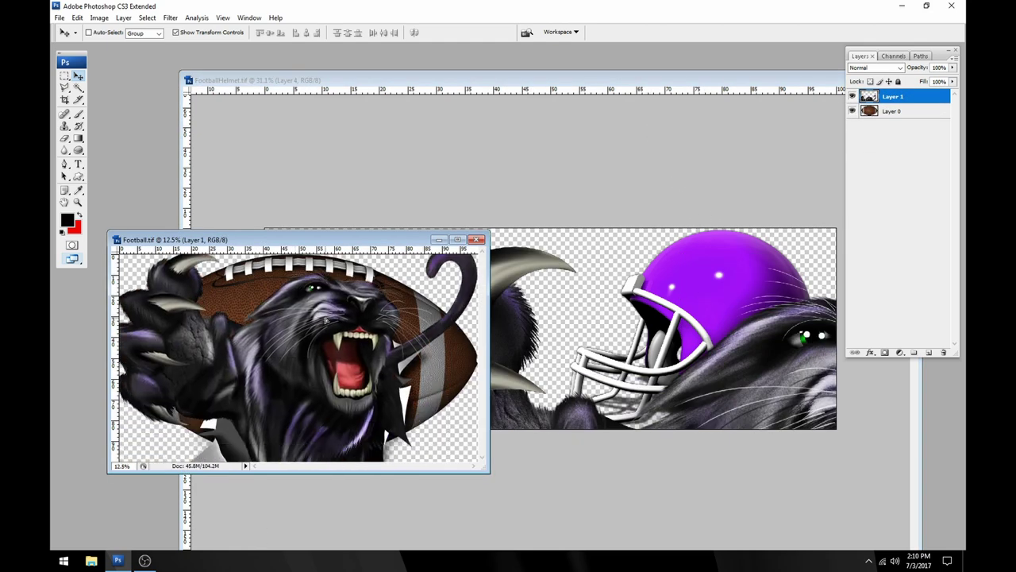
Scale the panther on the football to about 41.3%, centre it, and commit the transform
key("ctrl+t")
key("ctrl+0")
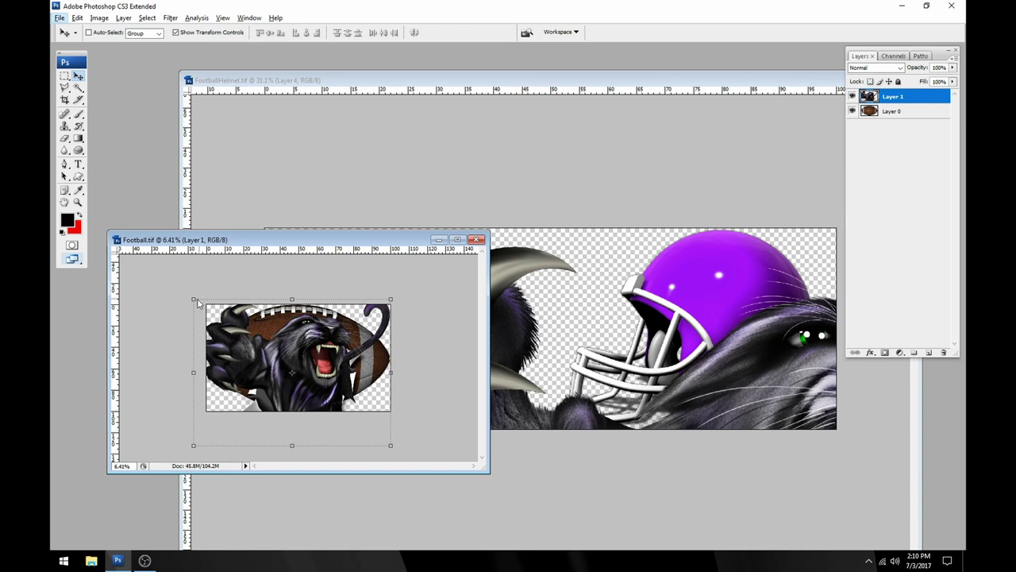
left_click_drag(194, 300, 245, 338)
left_click_drag(316, 370, 319, 353)
left_click_drag(343, 393, 326, 384)
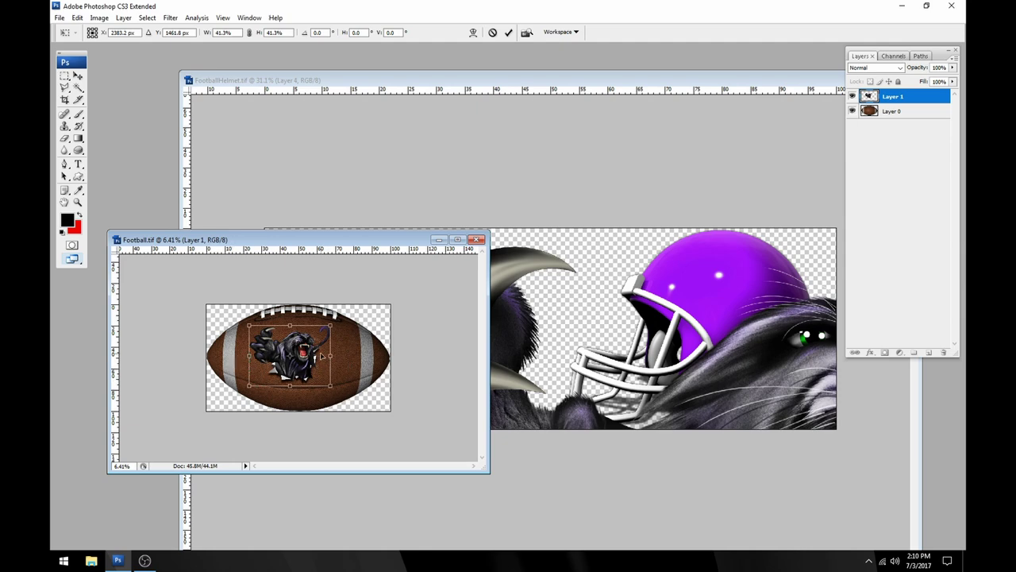
left_click_drag(322, 357, 315, 340)
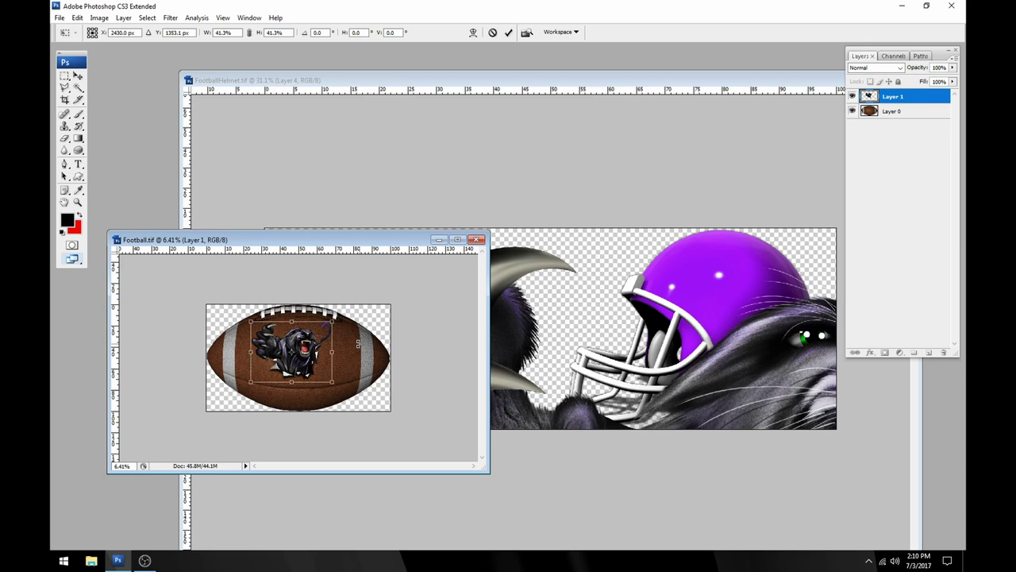
key("ctrl+plus")
key("ctrl+plus")
key("ctrl+plus")
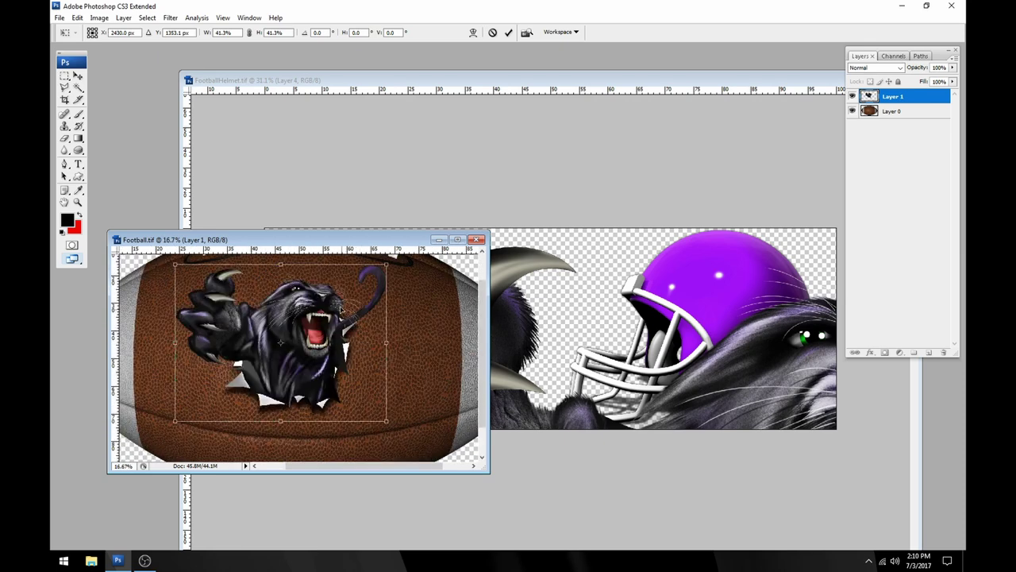
left_click_drag(302, 341, 299, 344)
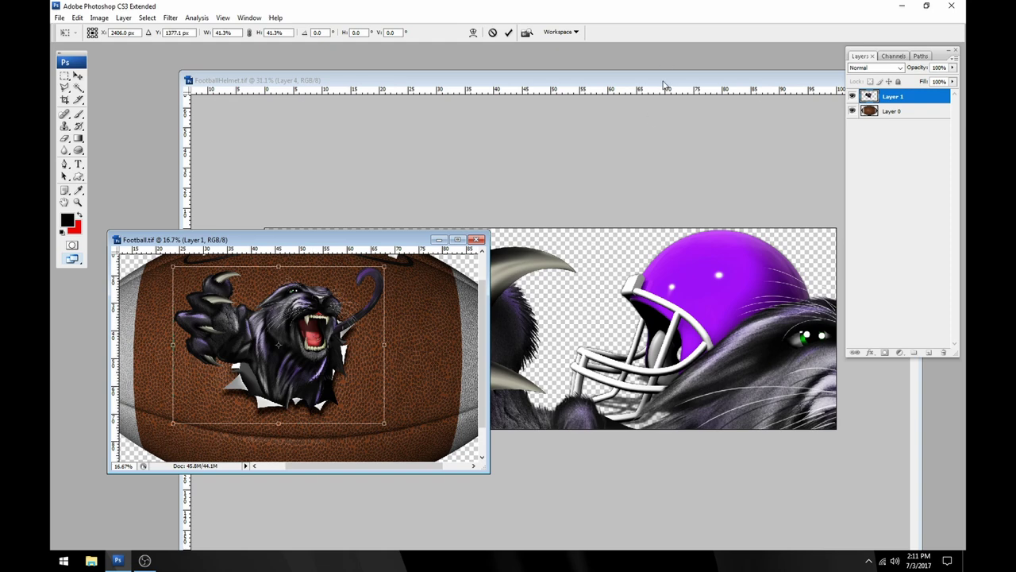
left_click(508, 33)
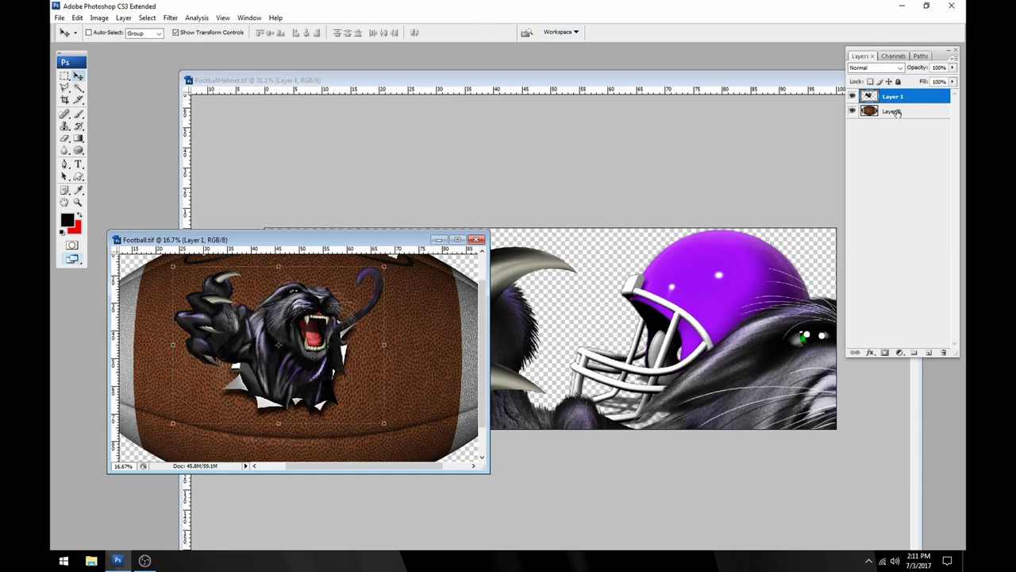
Copy the football's Layer 0 texture inside the panther outline and paste it as Layer 2
left_click(869, 99, "ctrl")
left_click(893, 111)
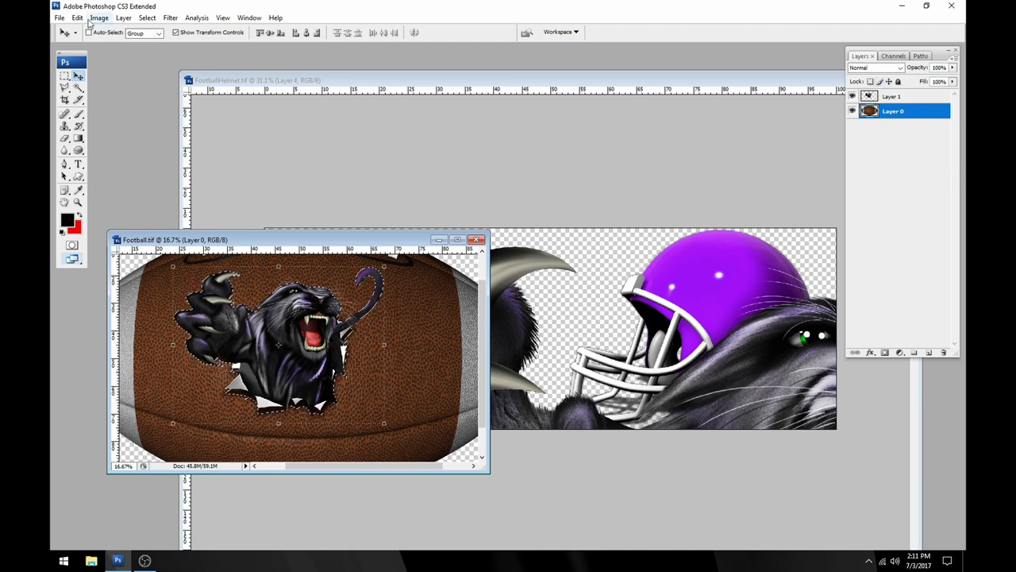
left_click(77, 17)
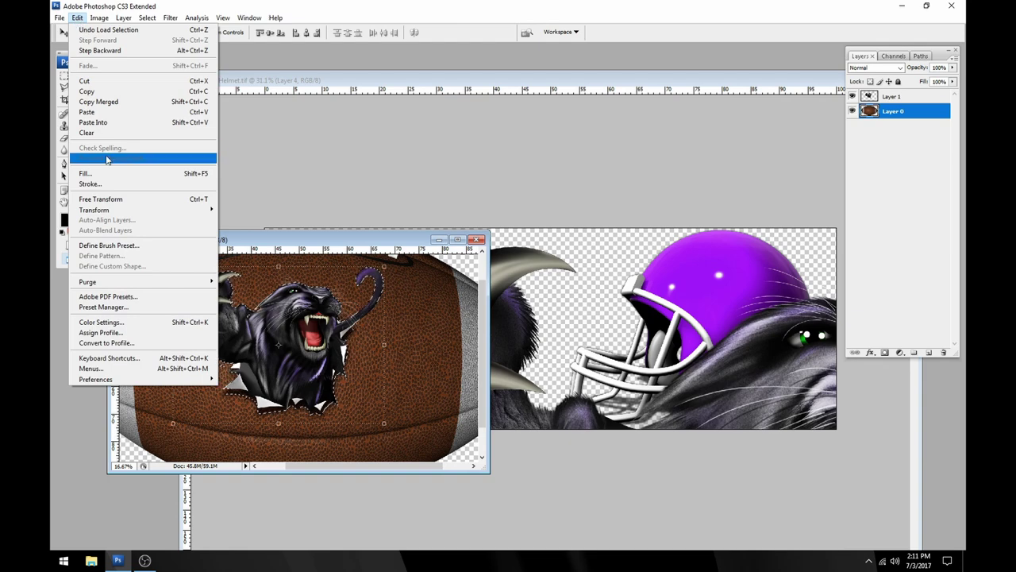
left_click(88, 92)
left_click(77, 18)
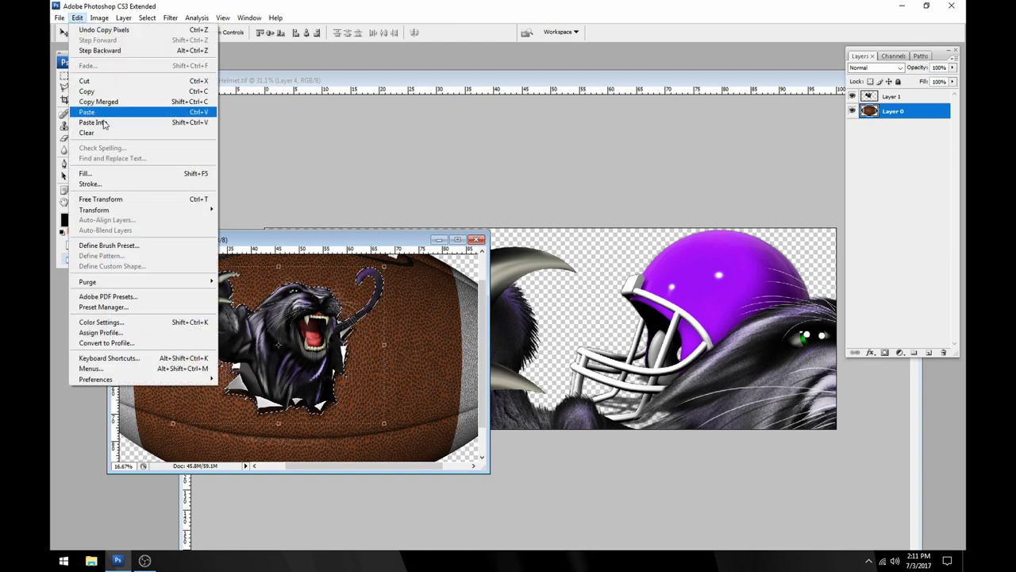
left_click(91, 112)
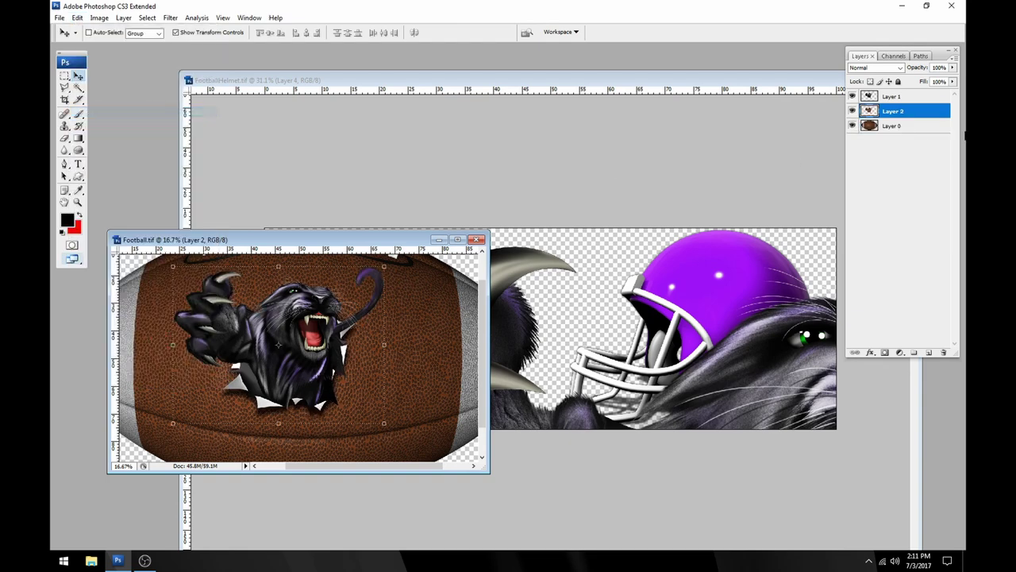
left_click(852, 96)
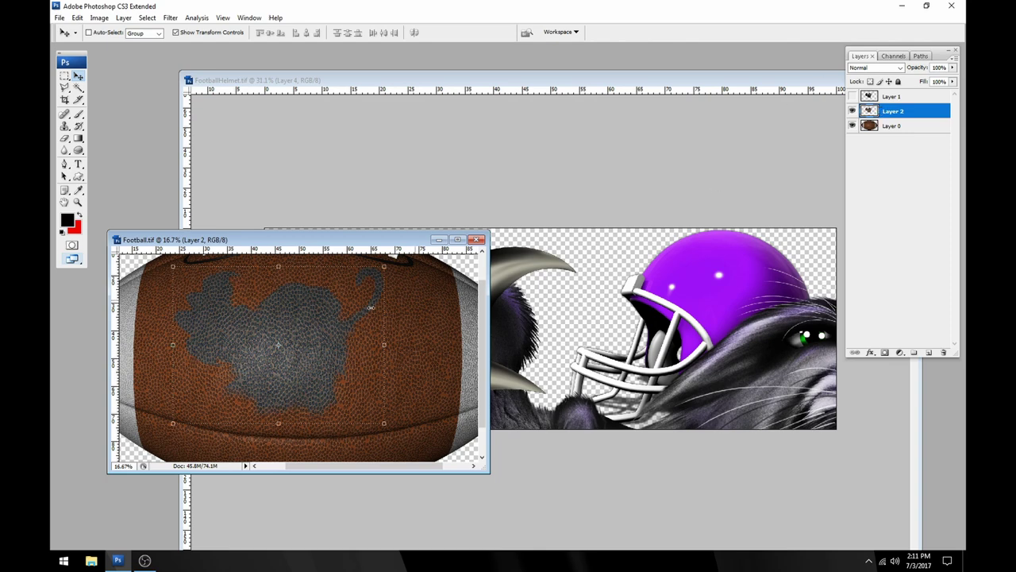
left_click(852, 96)
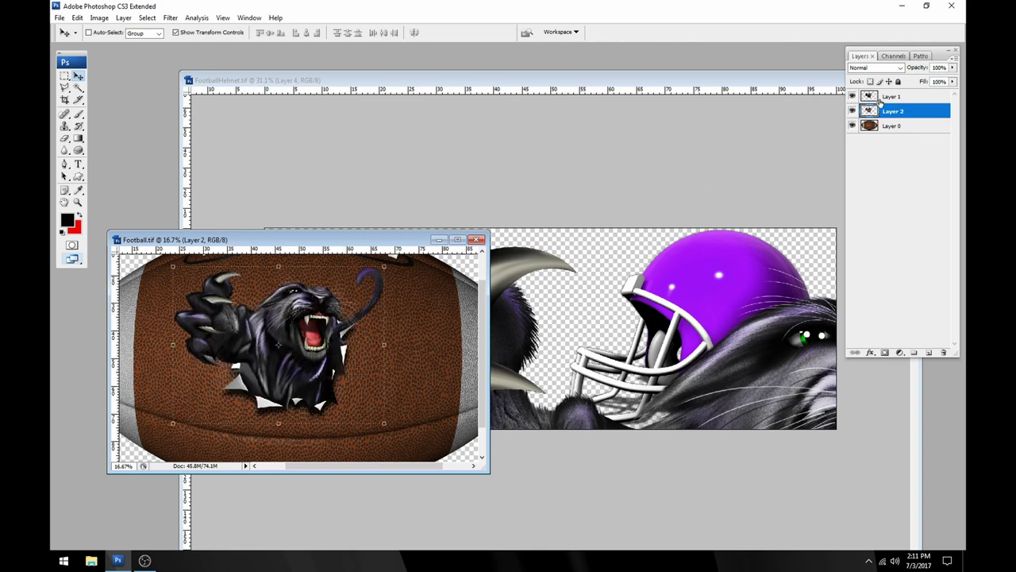
left_click(887, 98)
Set panther Layer 1 to Overlay, zoom in to inspect the blend, then select Layer 2
left_click(873, 67)
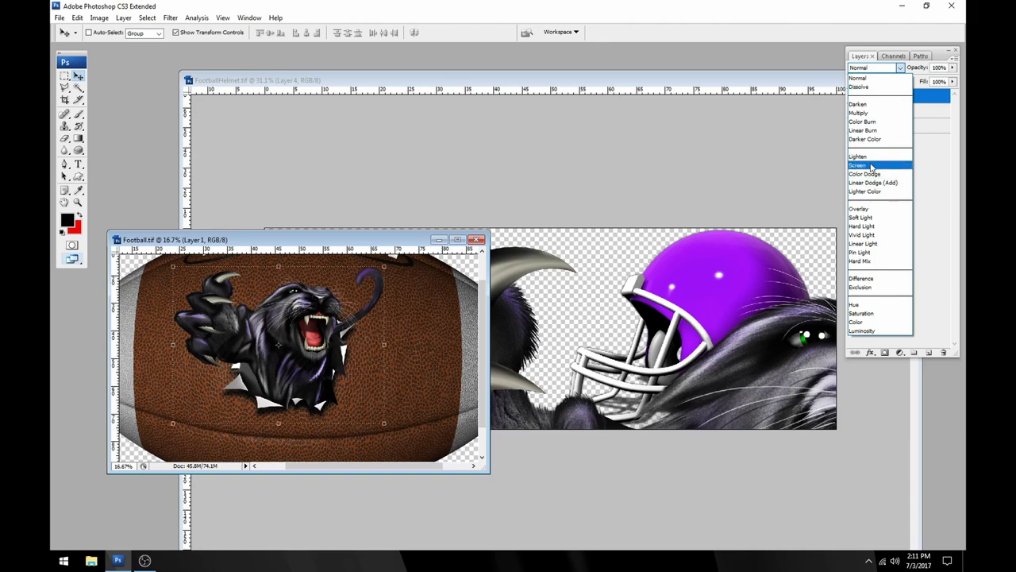
left_click(871, 208)
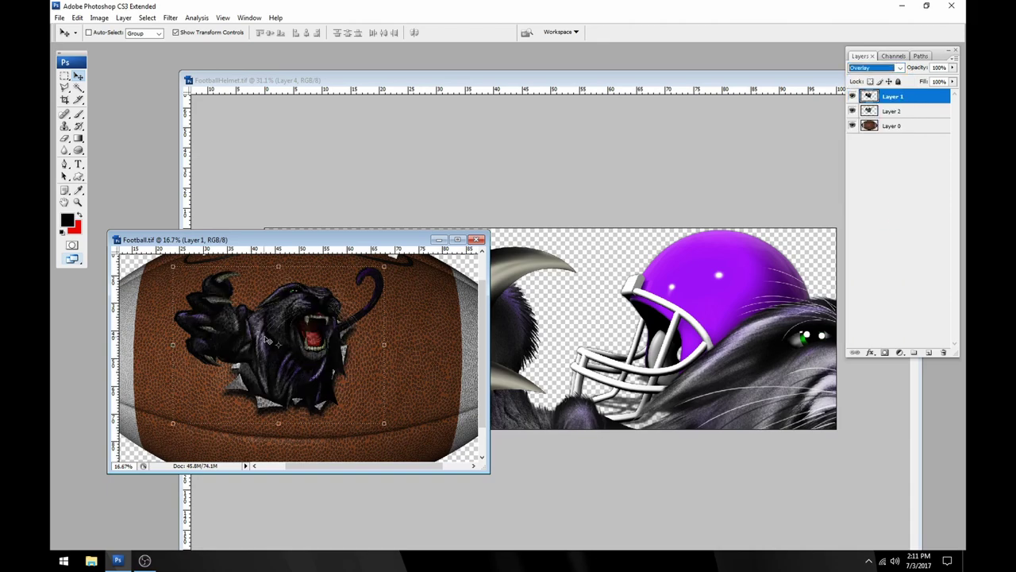
left_click(78, 204)
left_click(257, 312)
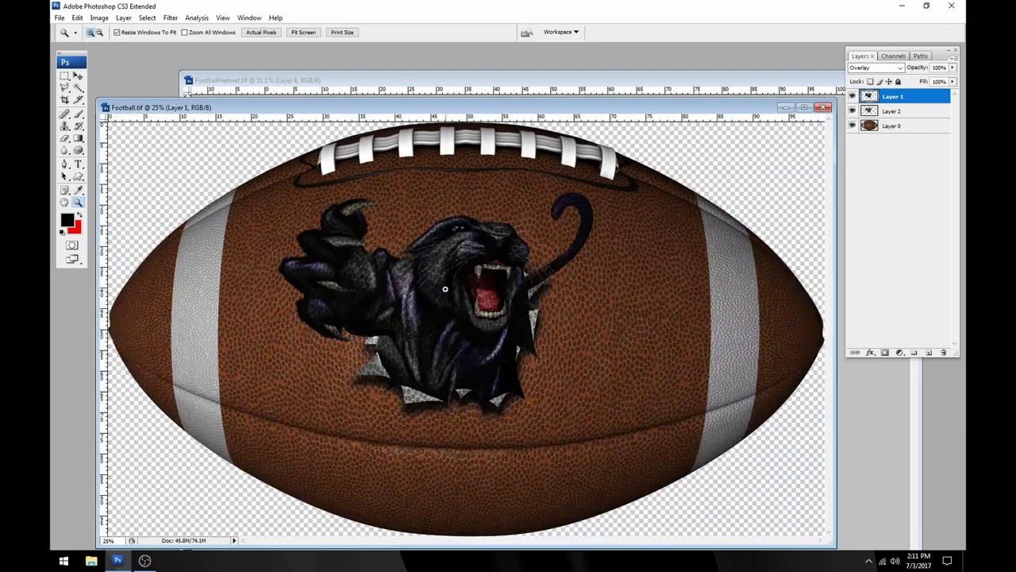
left_click(453, 337)
left_click_drag(491, 299, 433, 299)
left_click(403, 282)
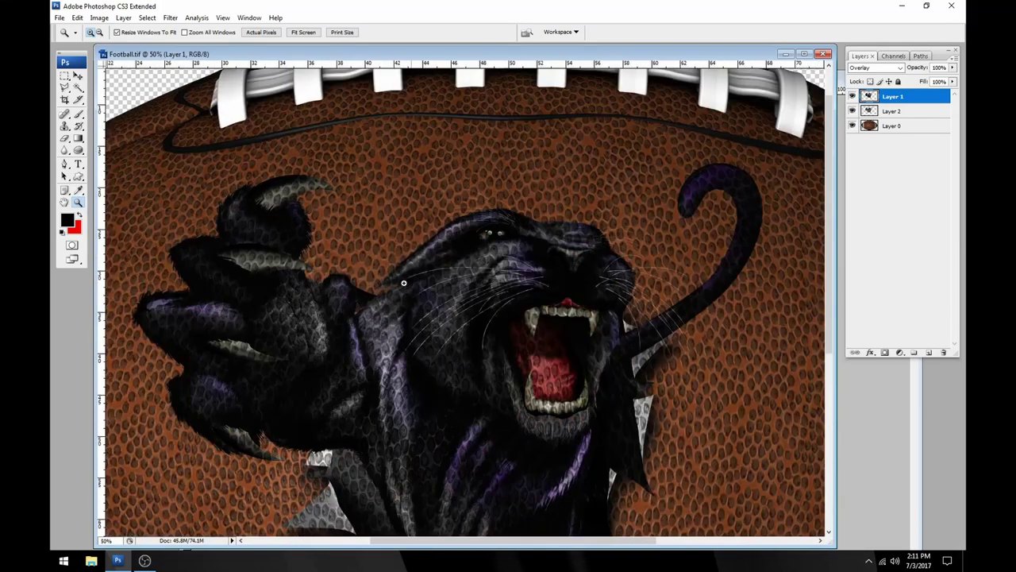
left_click_drag(443, 352, 435, 262)
left_click(538, 289, "alt")
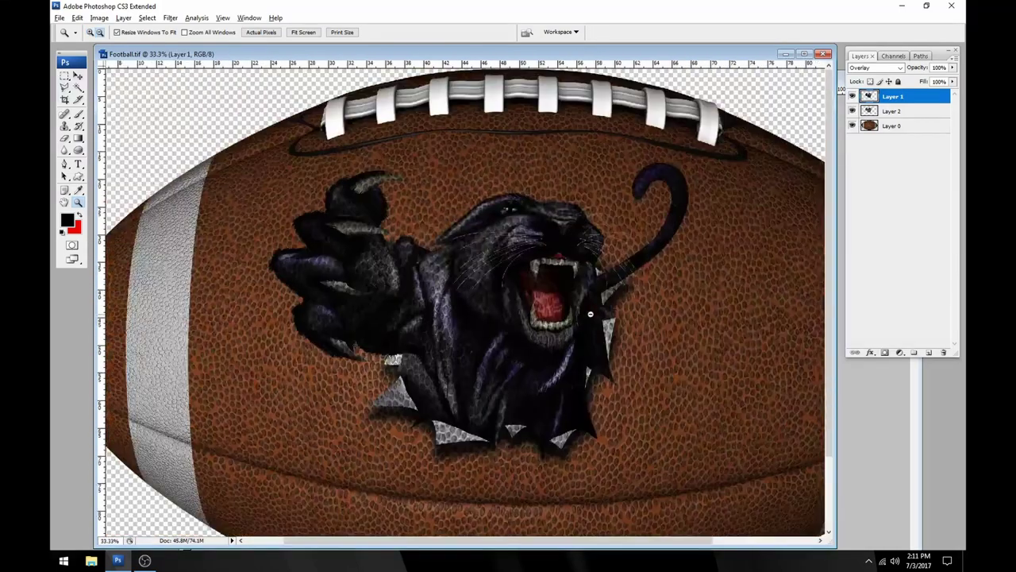
left_click_drag(677, 213, 657, 210)
left_click(898, 112)
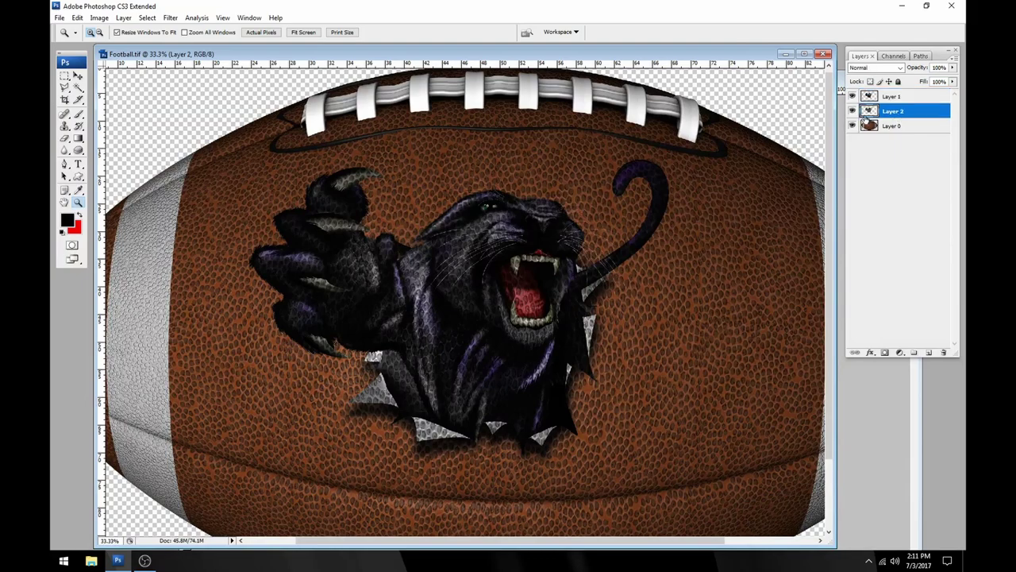
Brighten the gray Layer 2 texture with Levels by lowering the input white point
key("ctrl+l")
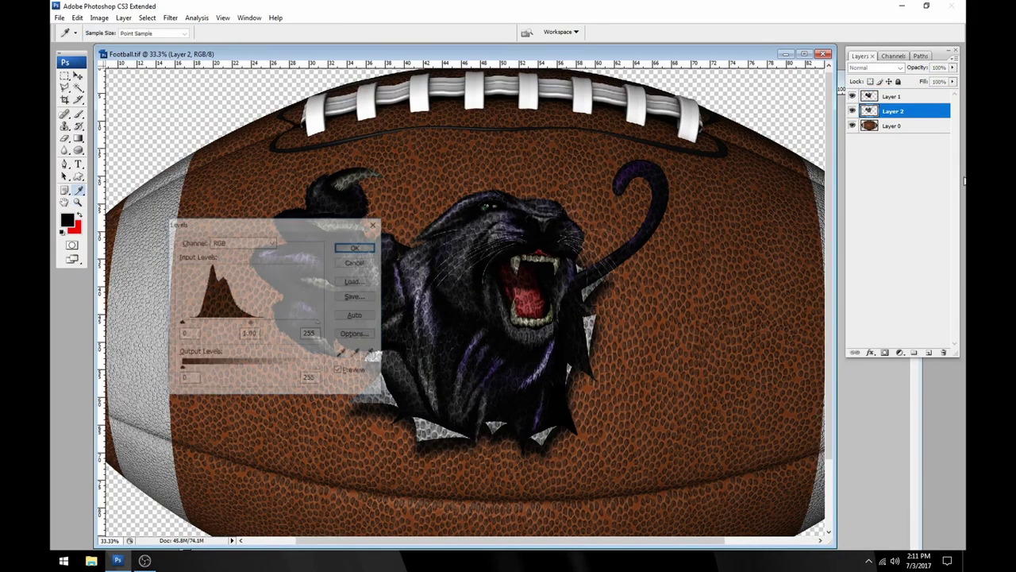
left_click_drag(308, 229, 787, 347)
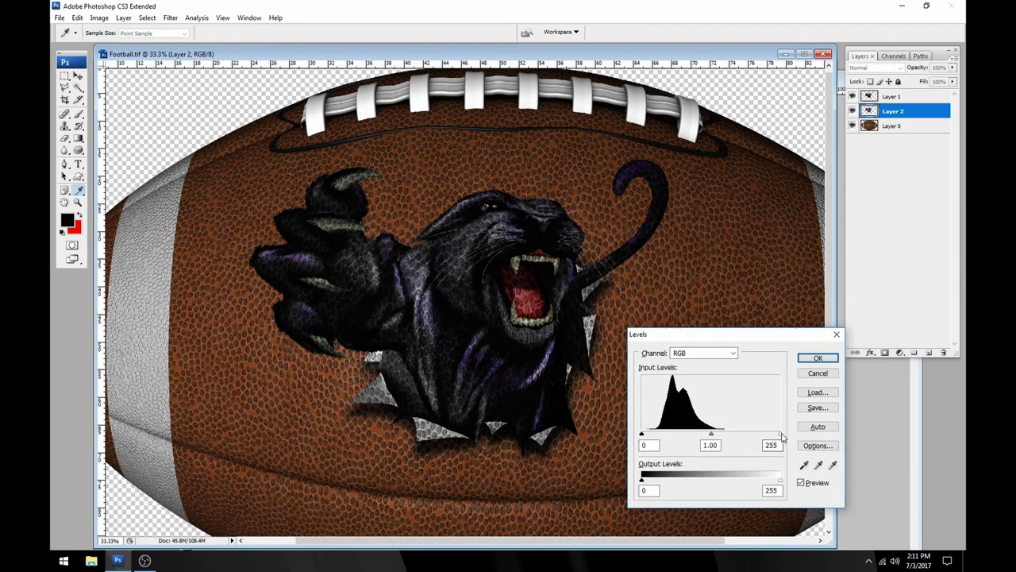
left_click_drag(781, 433, 748, 434)
left_click_drag(644, 435, 692, 436)
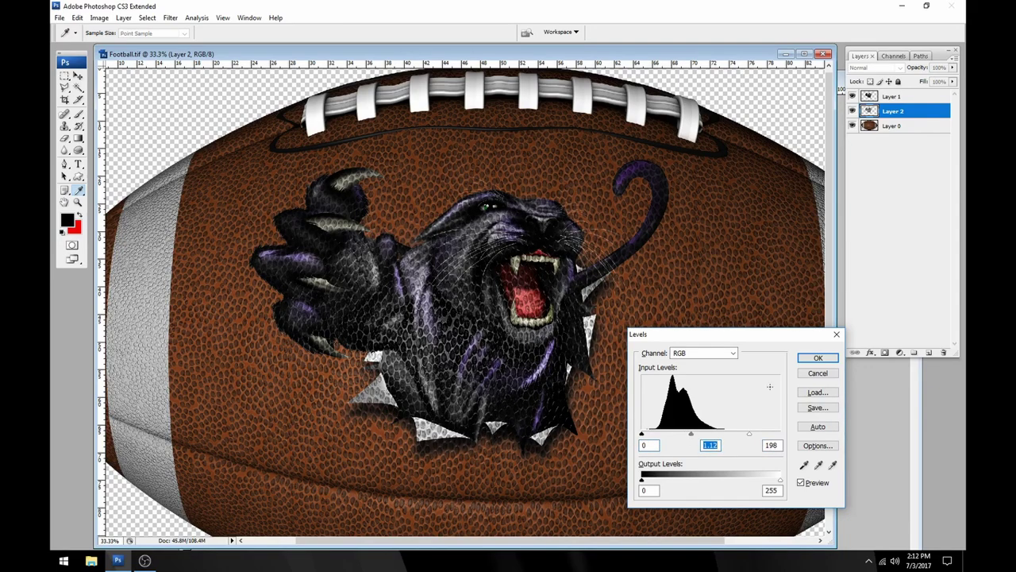
left_click(817, 358)
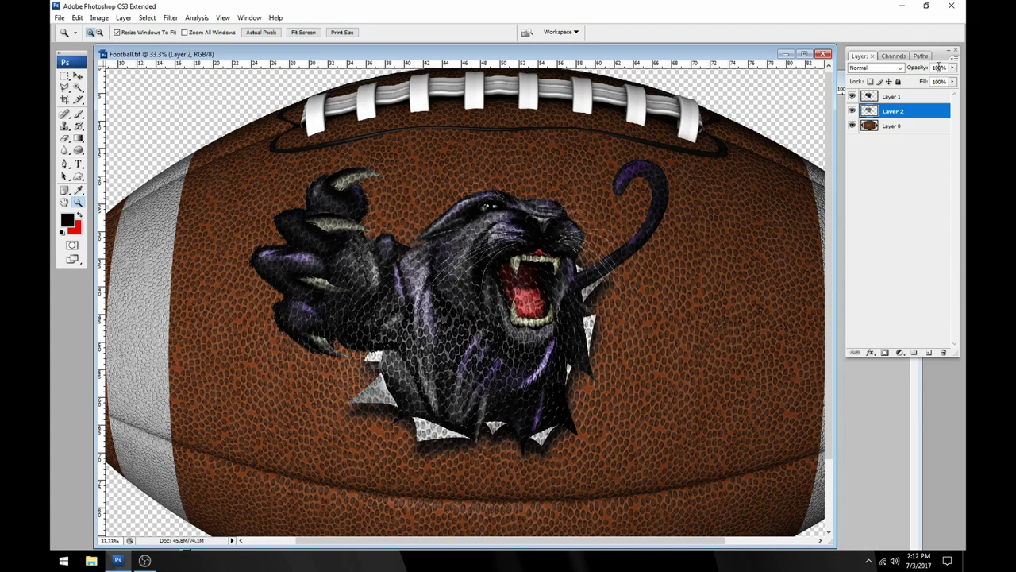
Set the panther's Layer 1 blending mode to Multiply
left_click(892, 96)
left_click(897, 68)
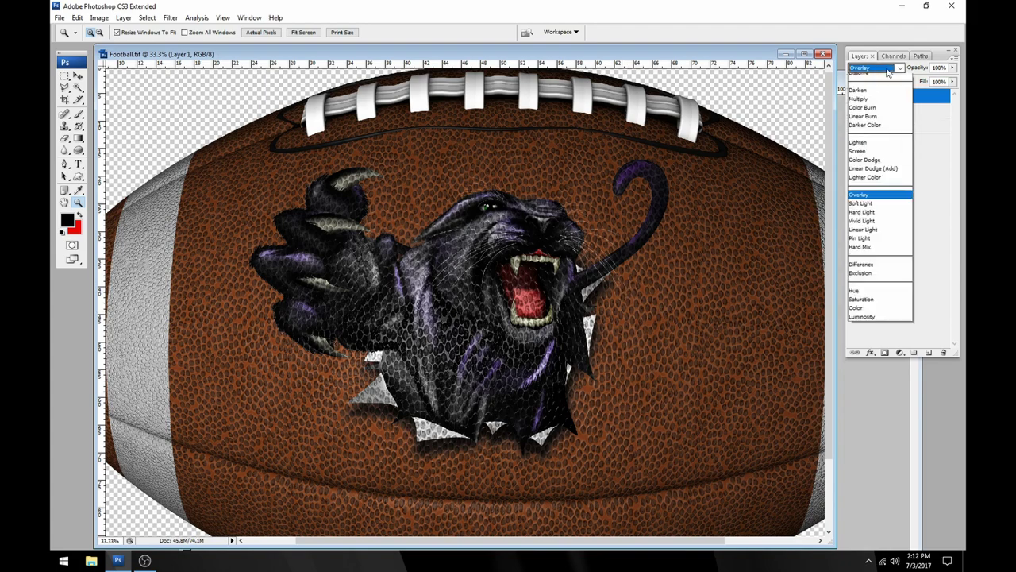
left_click(892, 112)
Brighten Layer 2 further with Levels, input white point at 116
left_click(892, 112)
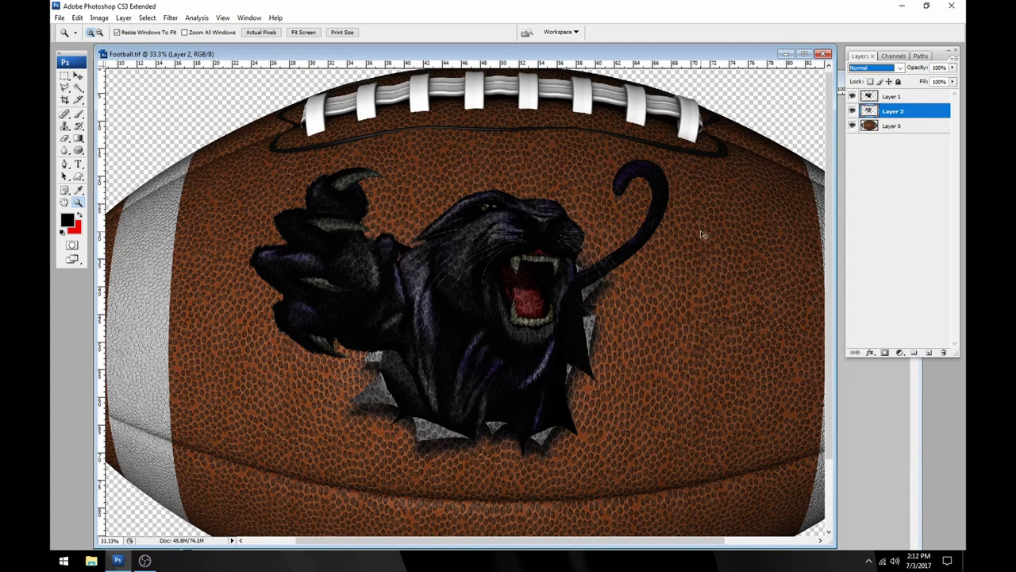
key("ctrl+l")
left_click_drag(781, 437, 706, 439)
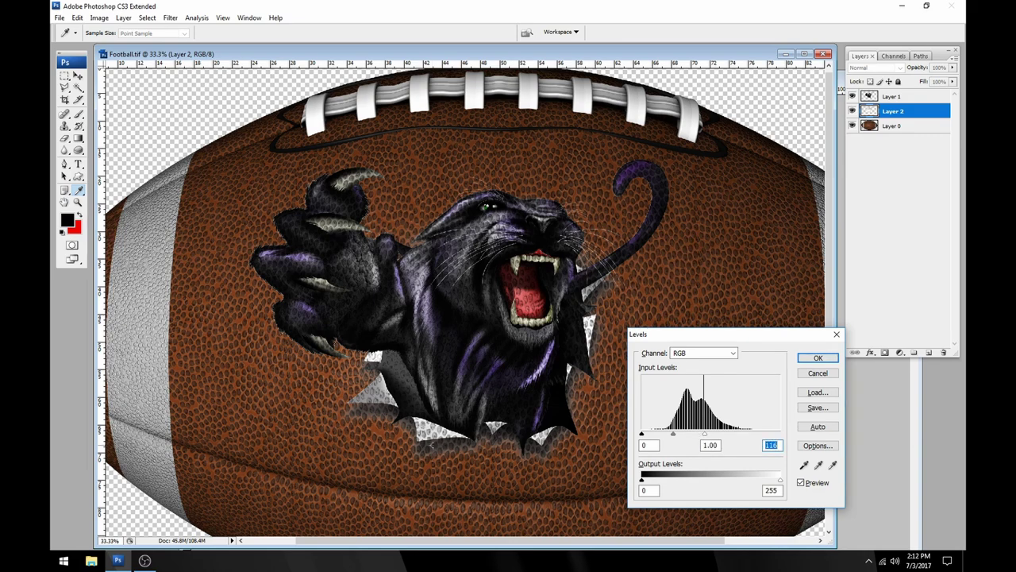
left_click(817, 357)
key("z")
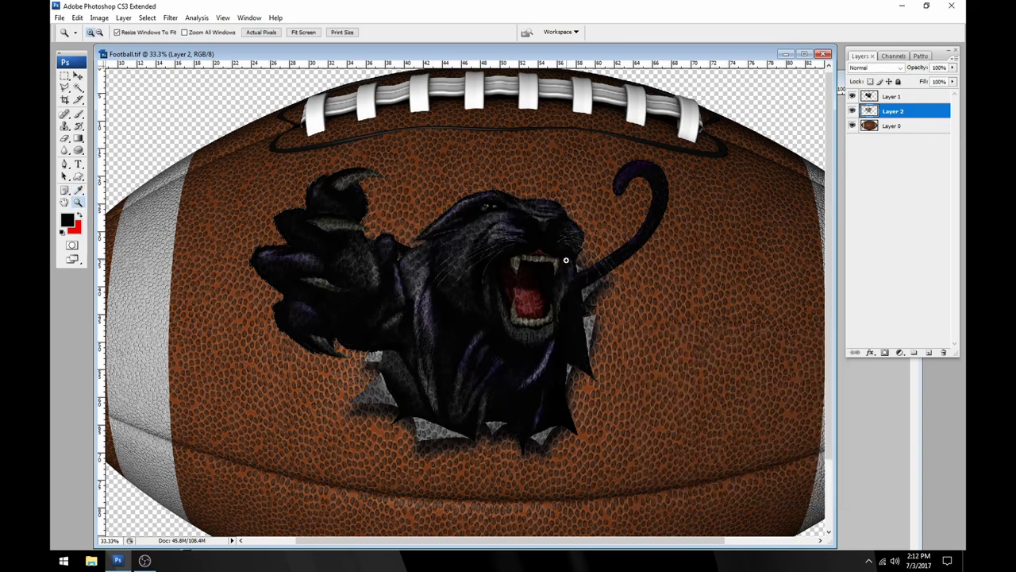
key("ctrl+minus")
key("ctrl+minus")
key("ctrl+minus")
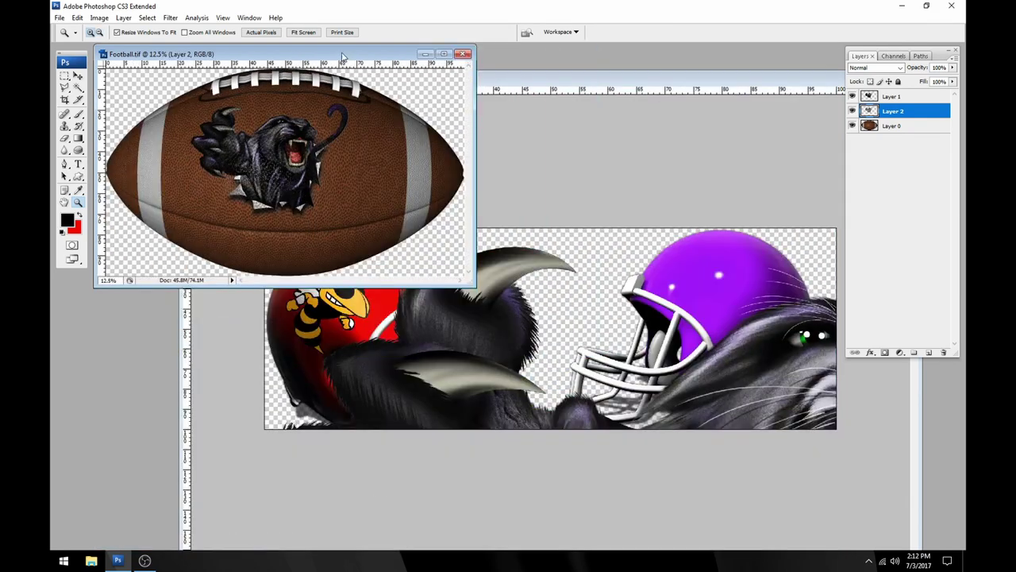
Merge the helmet's two bee logo layers and drag the merged logo into Football.tif
left_click_drag(345, 53, 330, 124)
left_click_drag(507, 81, 555, 85)
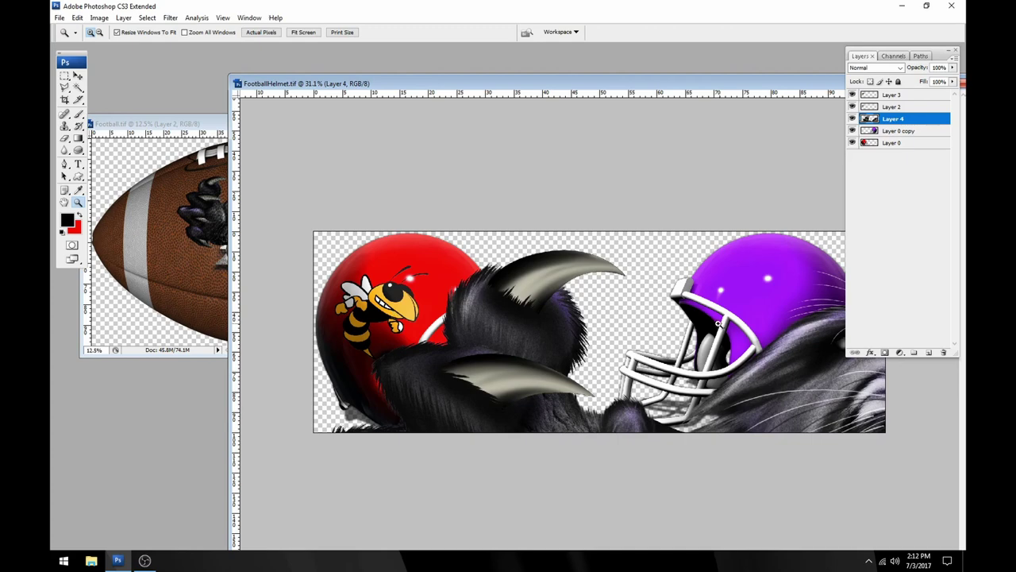
key("ctrl+alt+z")
key("ctrl+alt+z")
key("ctrl+alt+z")
key("ctrl+alt+z")
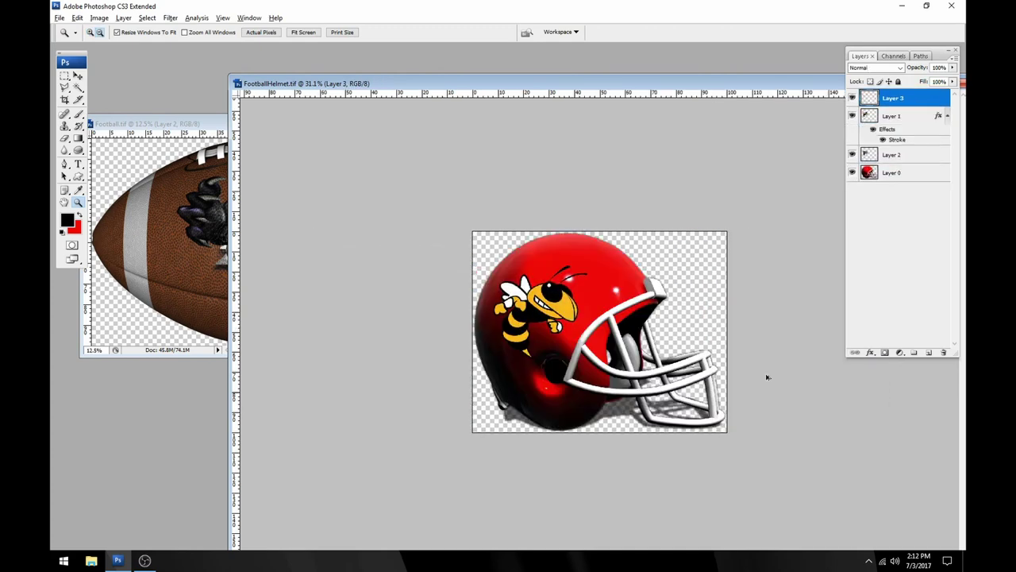
left_click(893, 118)
left_click(907, 103, "shift")
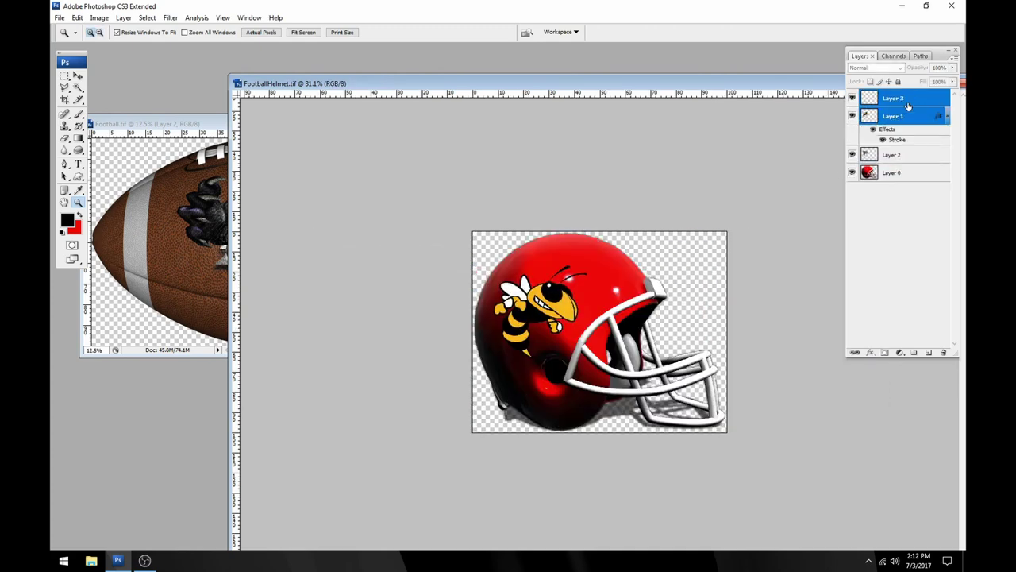
key("ctrl+e")
left_click_drag(893, 100, 183, 227)
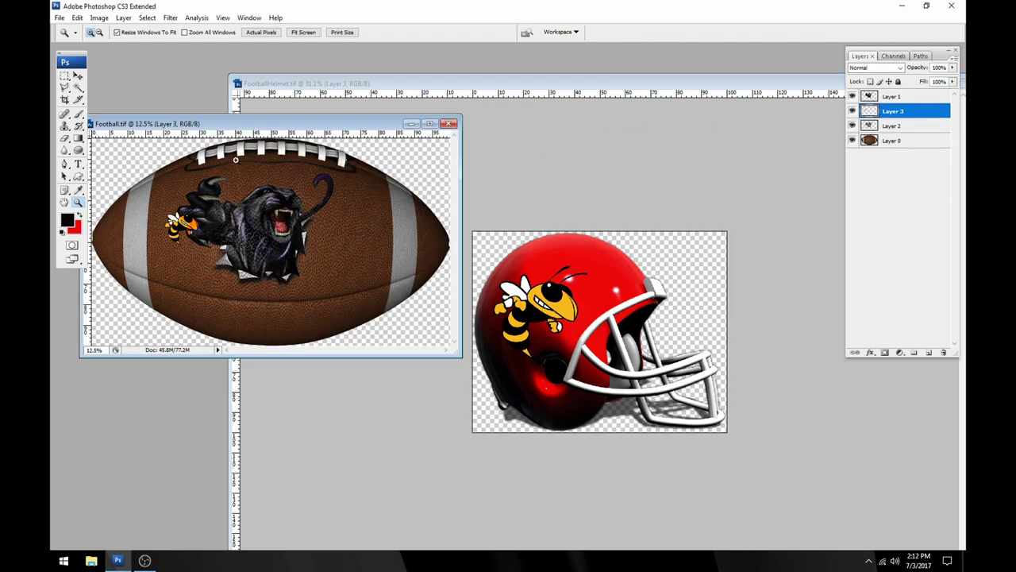
Hide Layers 1 and 2 and scale the football's Layer 0 down to 39%
left_click(852, 96)
left_click(852, 125)
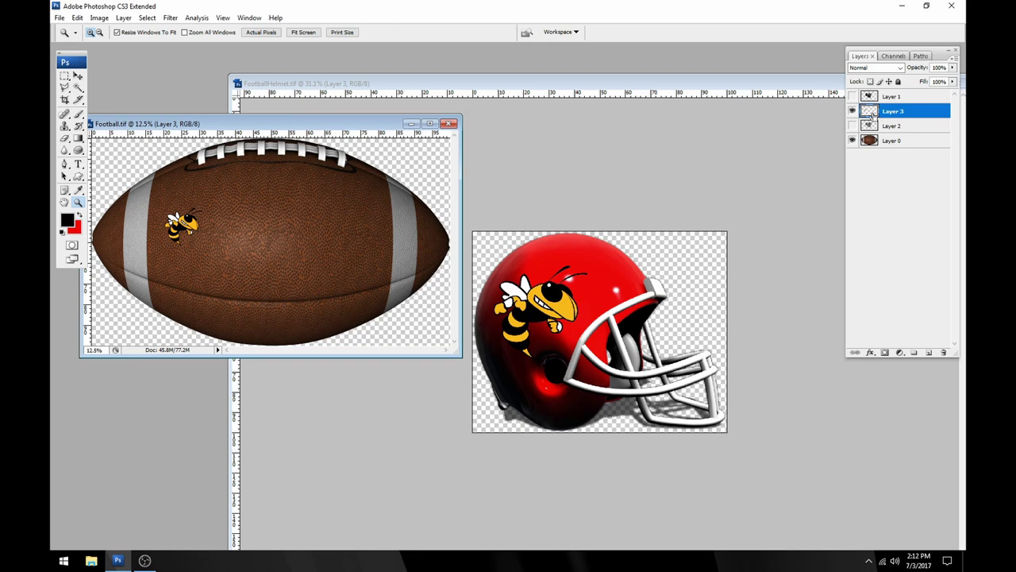
left_click(893, 140)
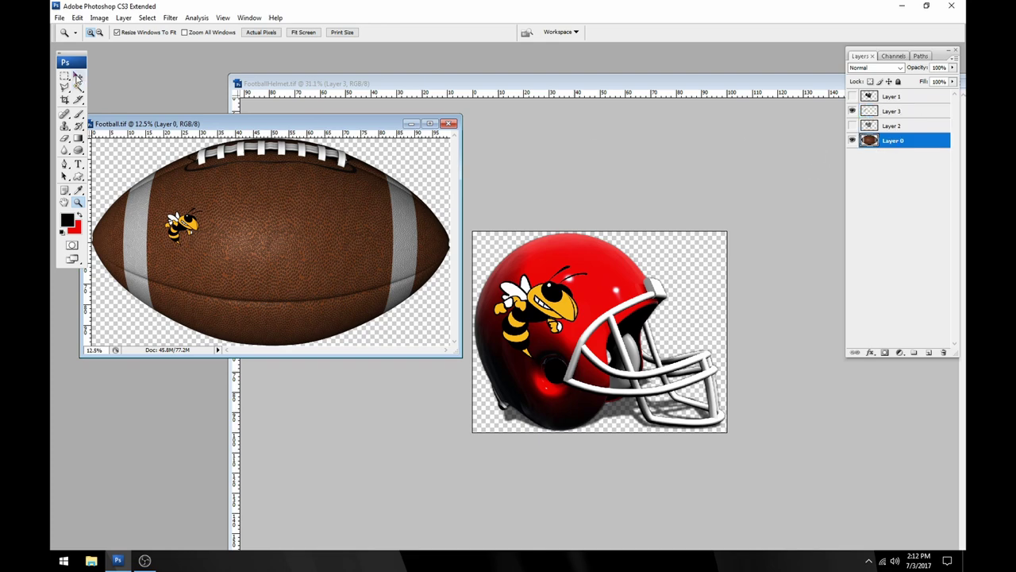
left_click(77, 76)
key("ctrl+t")
left_click_drag(450, 133, 342, 202)
left_click(508, 33)
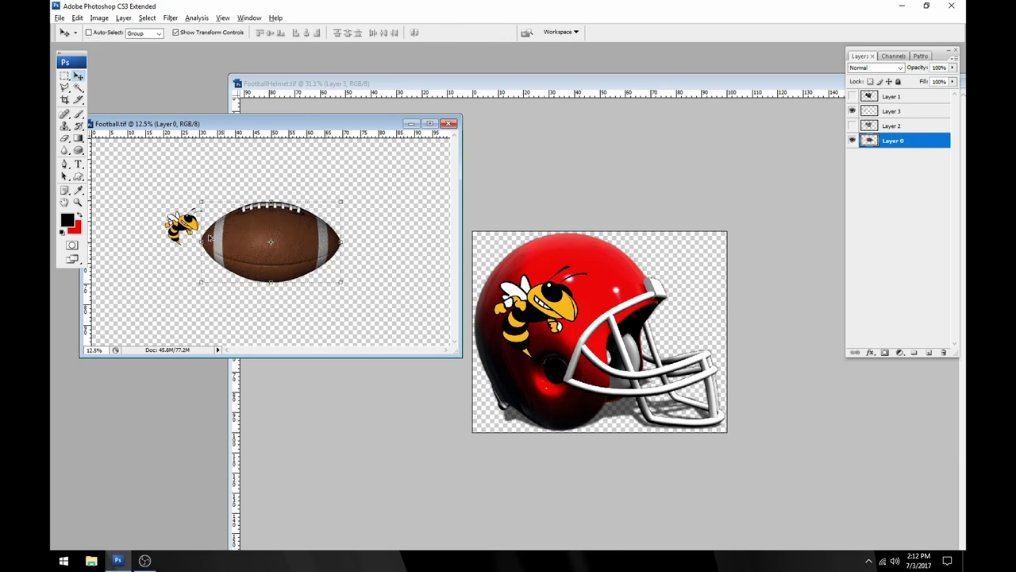
Move the bee's Layer 3 onto the football's upper middle
scroll(194, 229, "up", 2)
right_click(201, 228)
left_click(213, 229)
left_click_drag(213, 230, 280, 198)
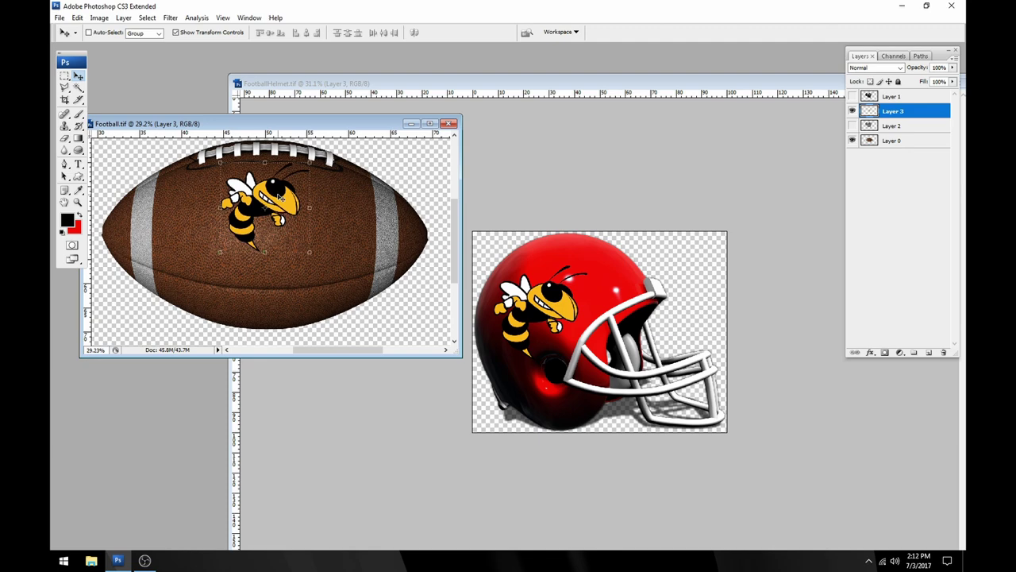
Type HORNETS on the football and enlarge it to 177.87 pt Copperplate Gothic
left_click(78, 164)
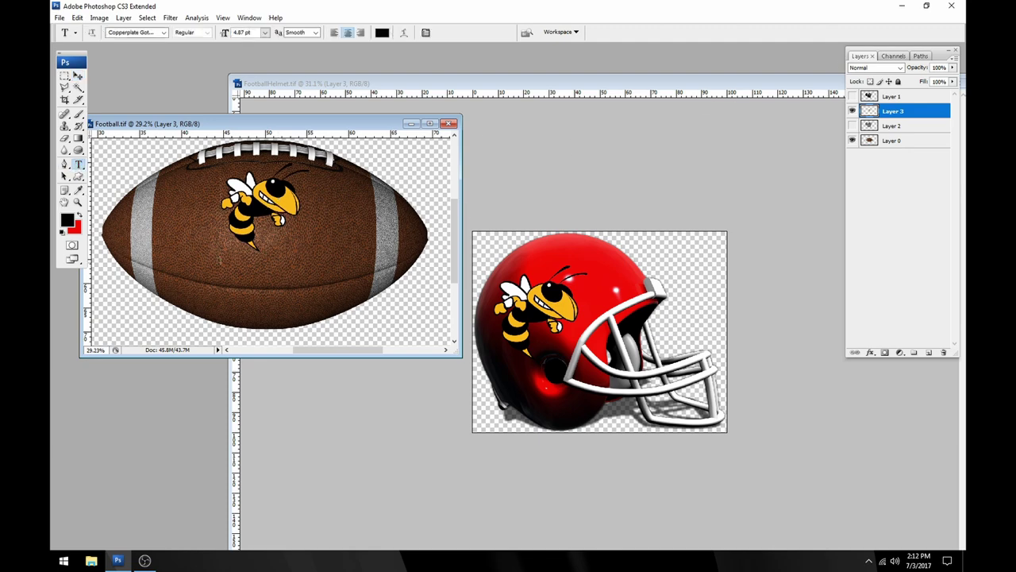
left_click(258, 271)
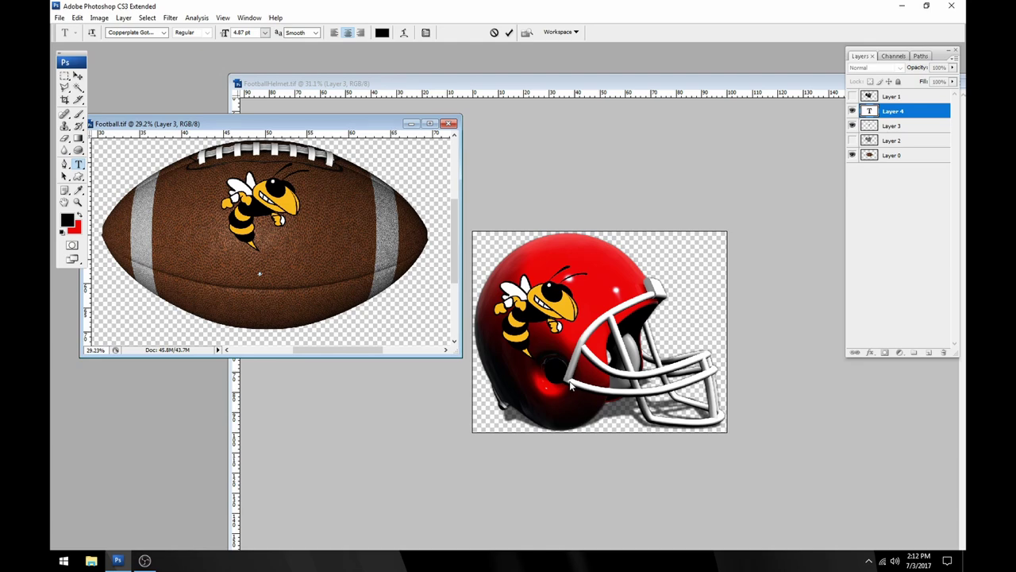
key("ctrl+Return")
left_click(249, 18)
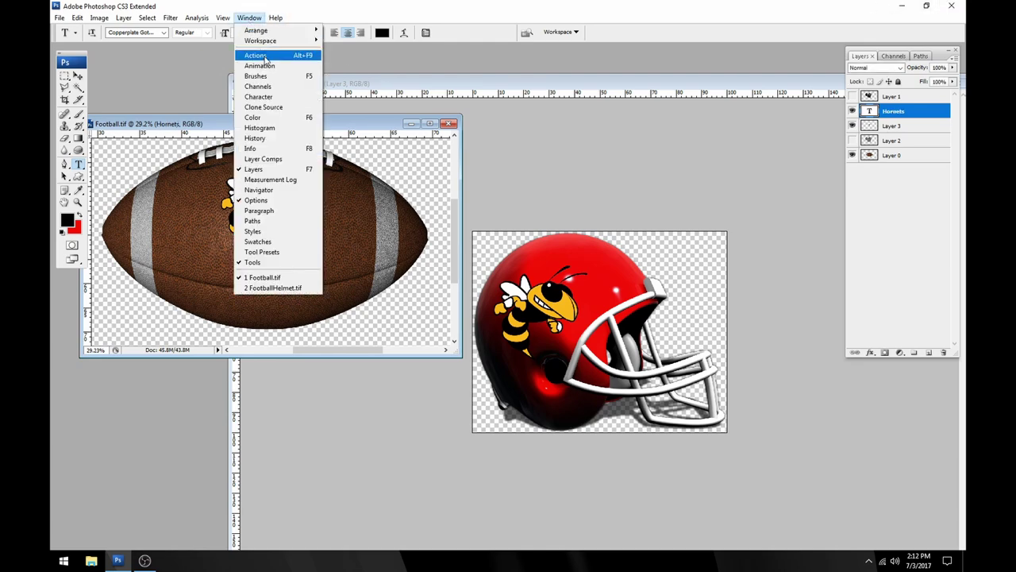
left_click(270, 96)
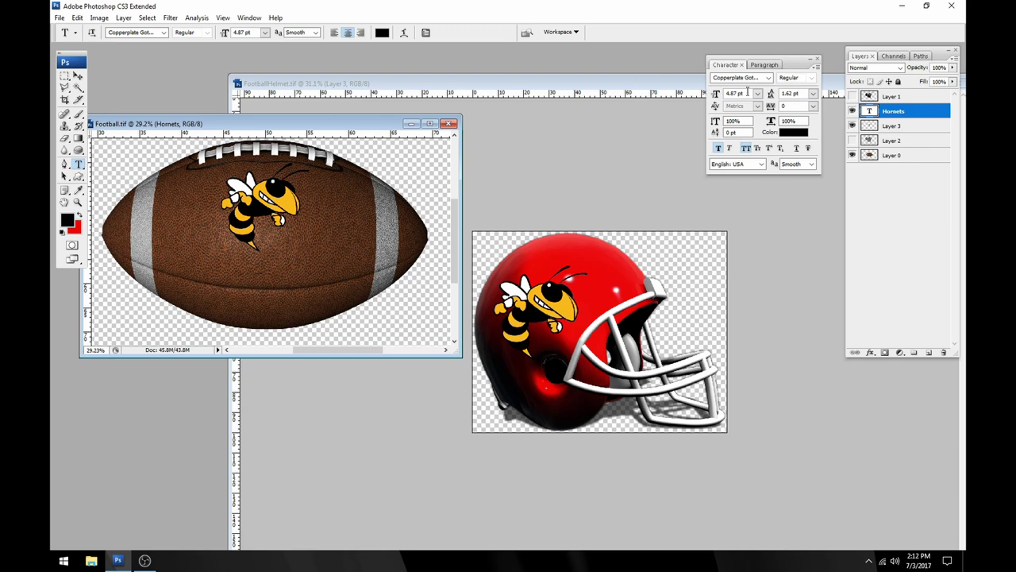
left_click_drag(714, 95, 760, 110)
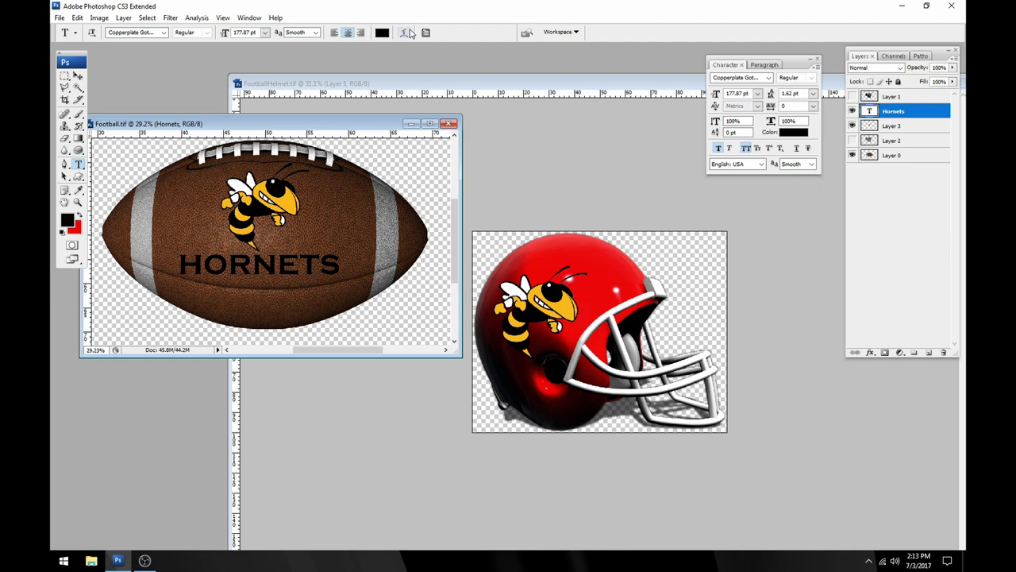
Warp HORNETS with an Arc style, -13% bend and 0 distortion, removing faux bold
left_click(406, 37)
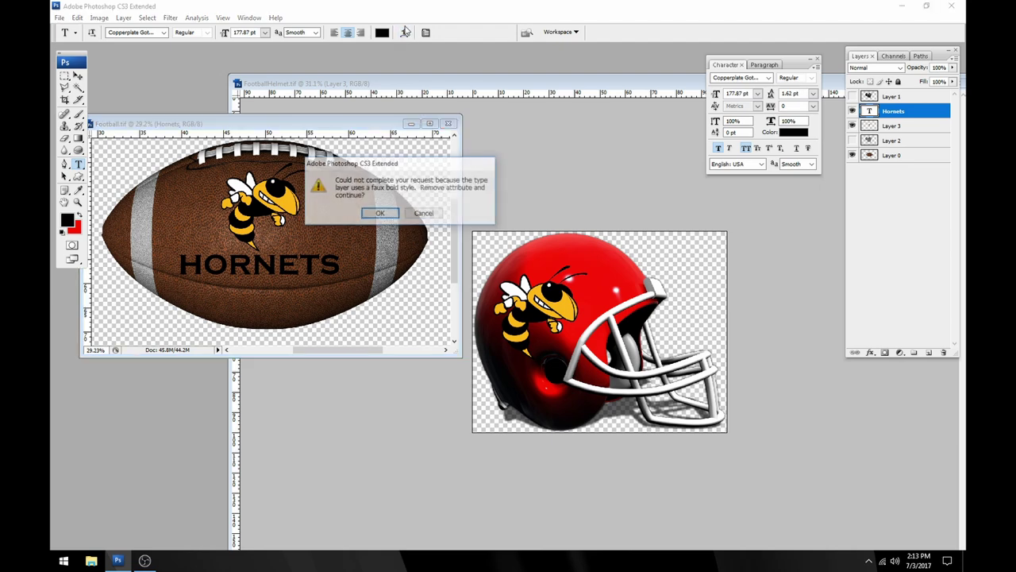
left_click(392, 218)
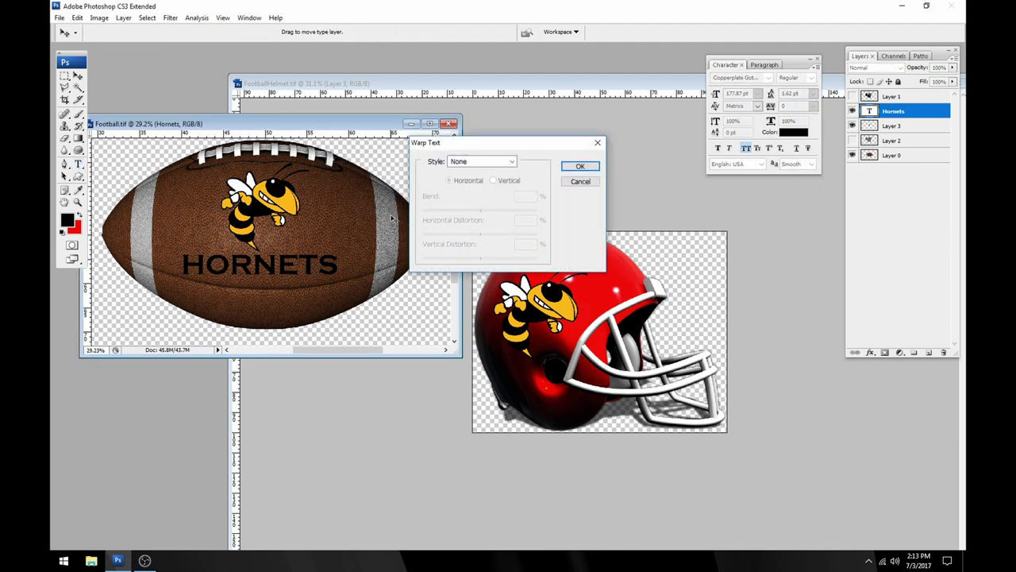
left_click_drag(540, 146, 579, 153)
left_click(544, 166)
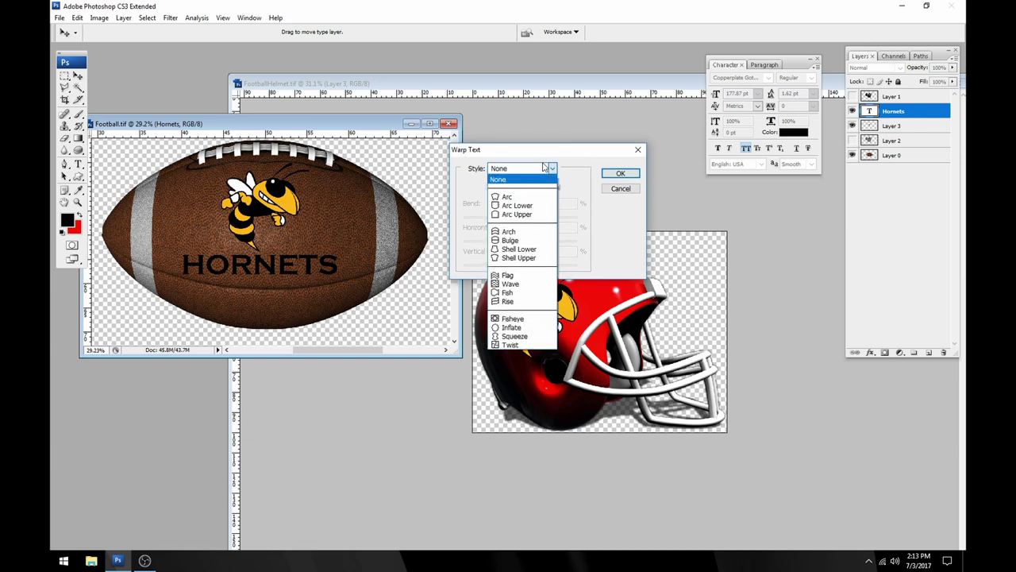
left_click(520, 196)
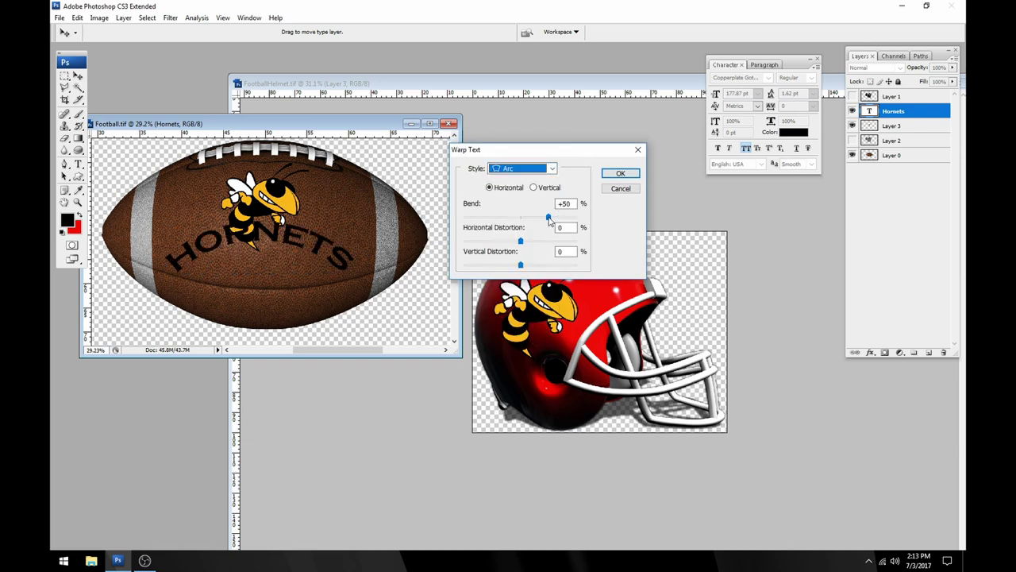
left_click_drag(548, 218, 513, 224)
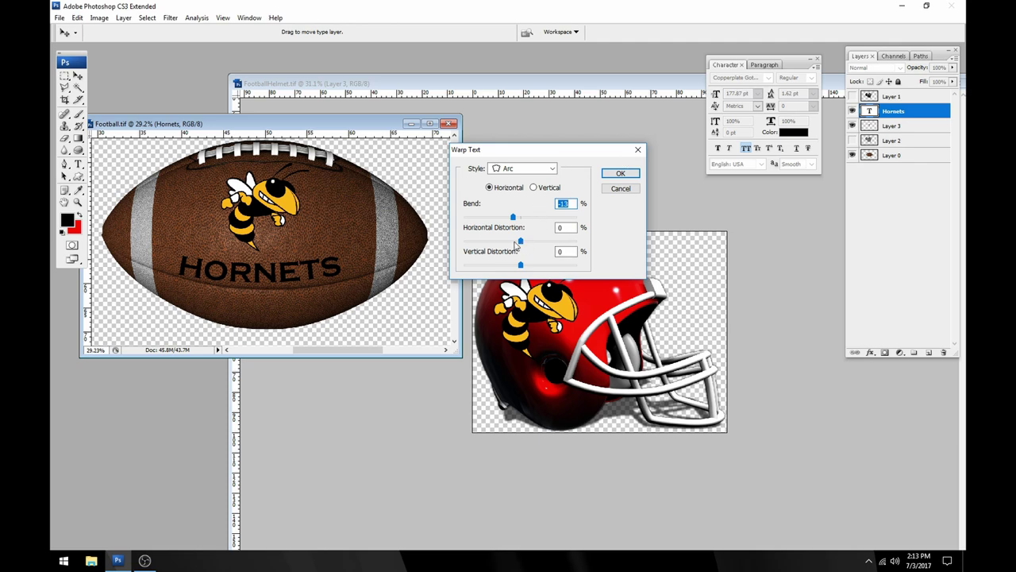
mouse_move(518, 240)
left_mouse_down()
mouse_move(480, 245)
mouse_move(527, 248)
left_mouse_up()
type("0")
left_click(618, 173)
Recheck the HORNETS letters, then nudge the text slightly right and down
double_click(869, 111)
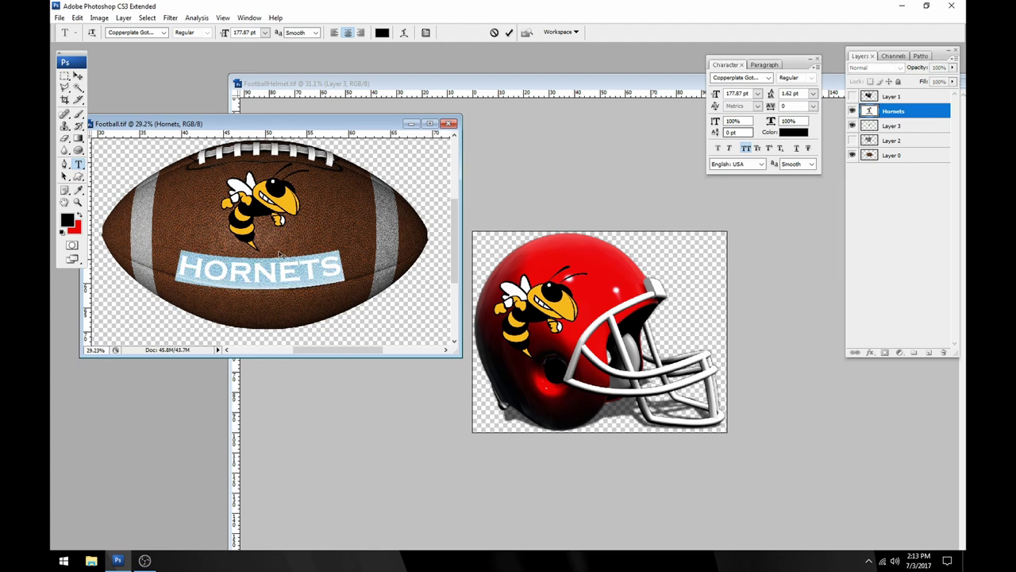
left_click_drag(202, 270, 239, 283)
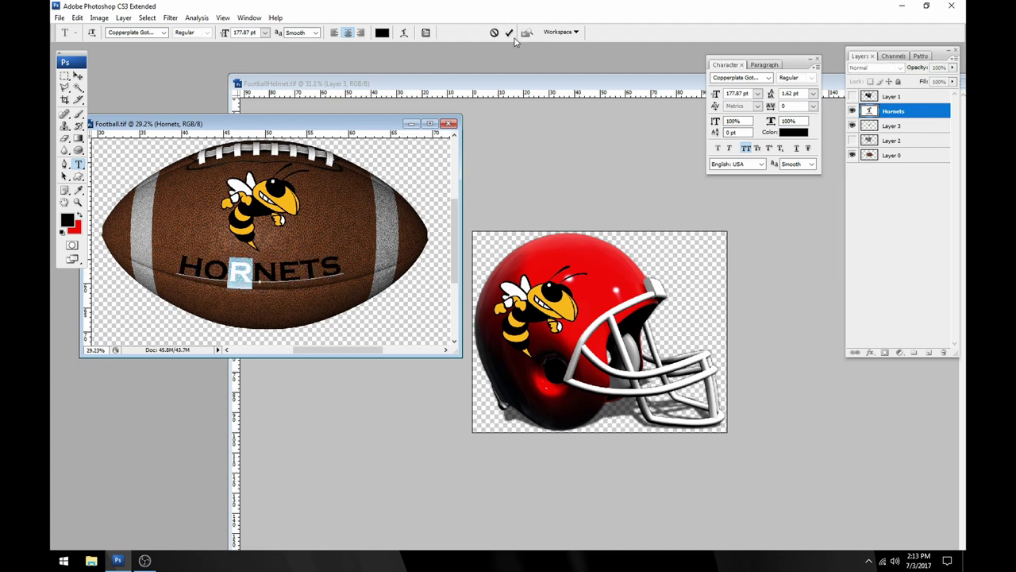
left_click(509, 33)
left_click(78, 76)
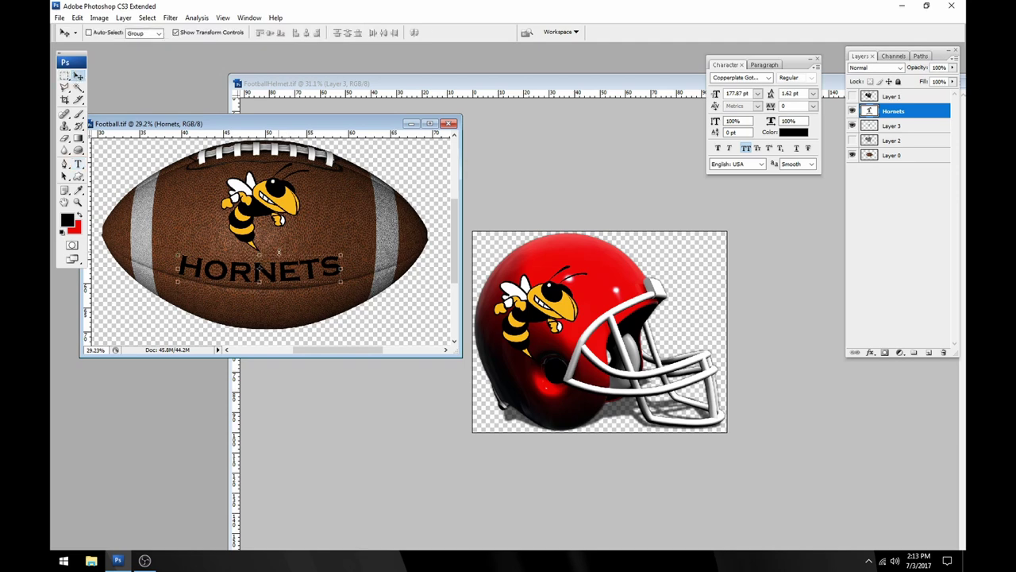
left_click_drag(282, 268, 288, 271)
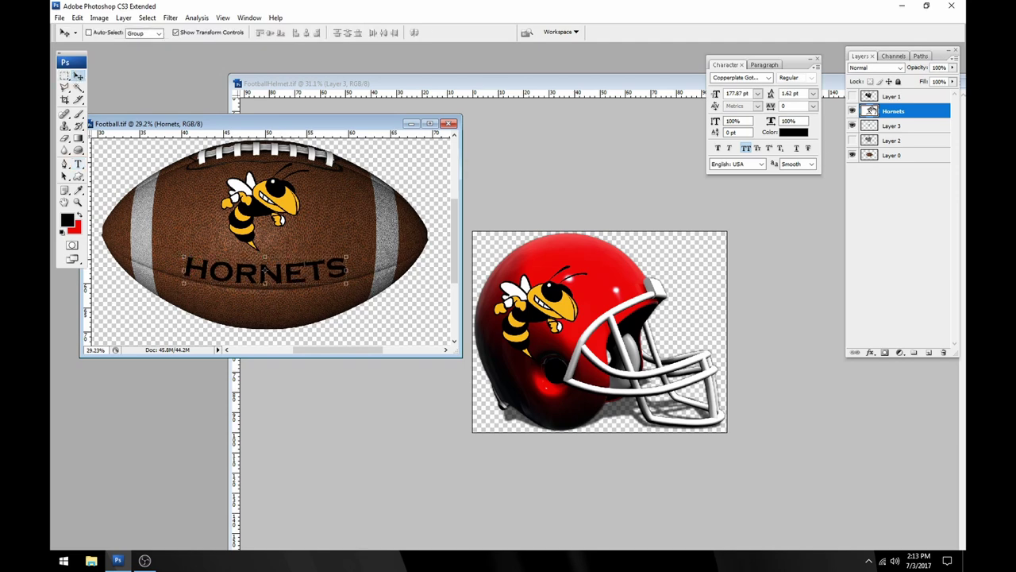
Give the Hornets layer a bright yellow Color Overlay
double_click(919, 111)
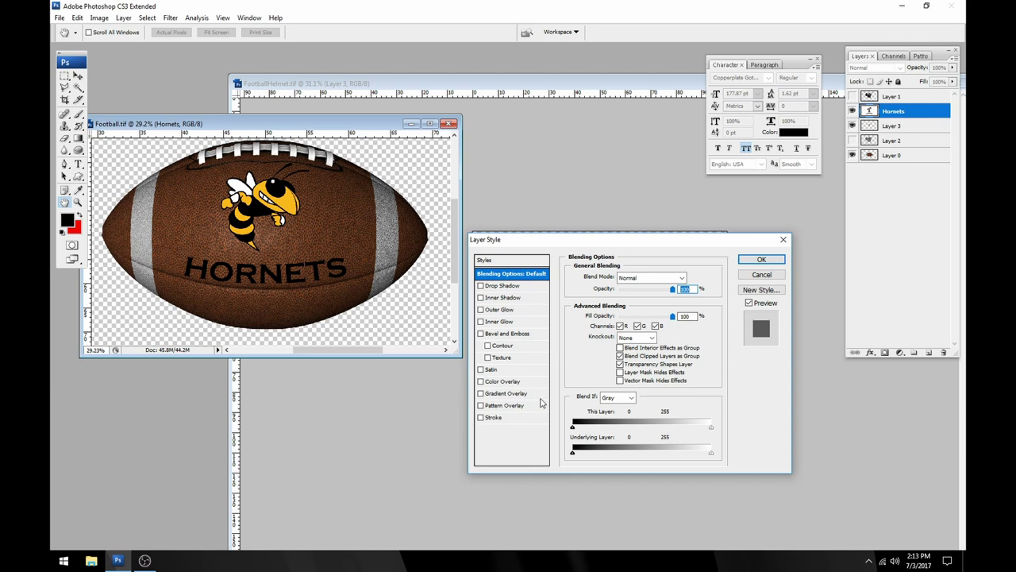
left_click(518, 384)
left_click(689, 277)
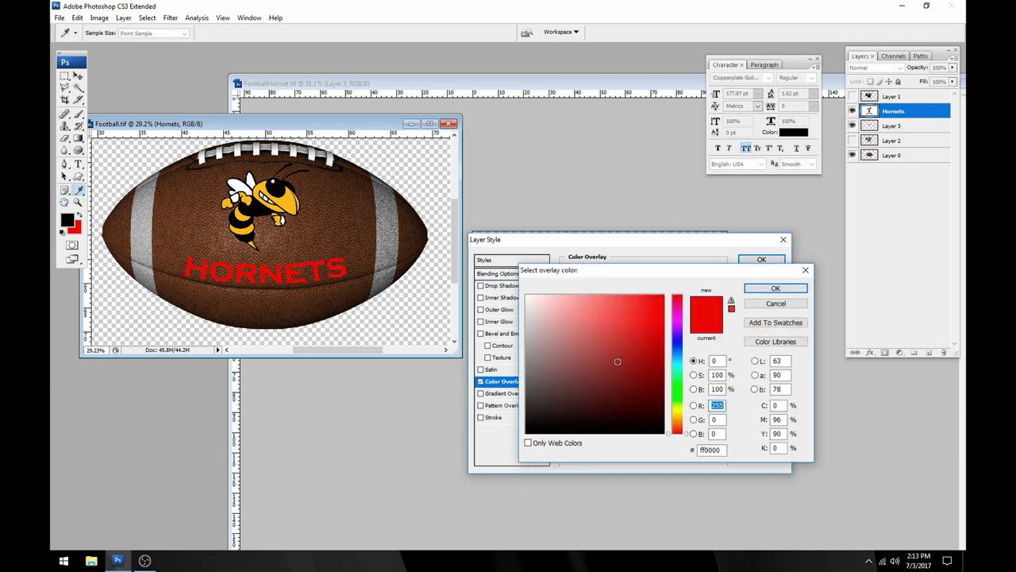
left_click(676, 413)
mouse_move(647, 373)
left_mouse_down()
mouse_move(646, 299)
mouse_move(662, 296)
left_mouse_up()
left_click(776, 288)
left_click(762, 261)
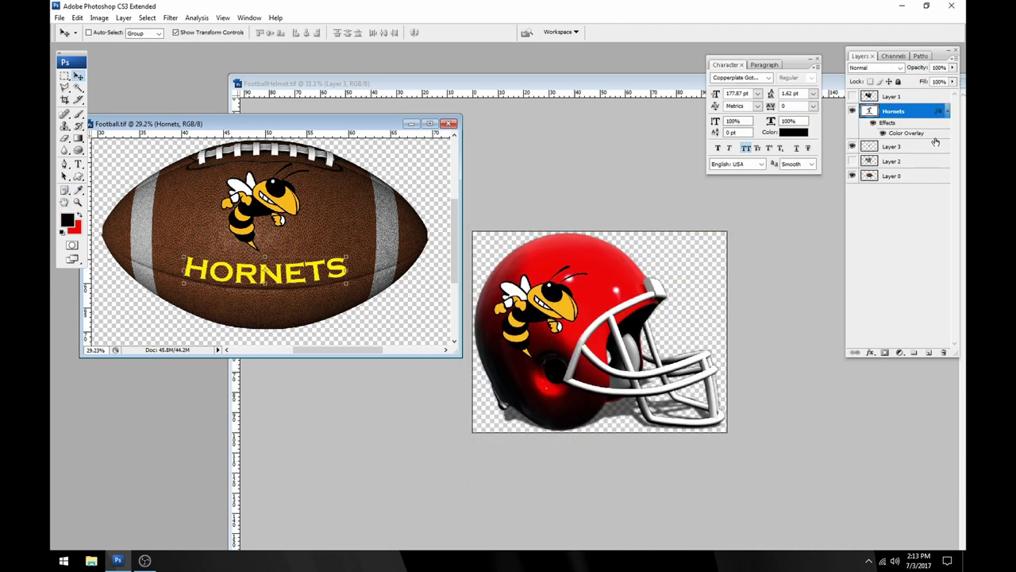
Add a new empty layer and merge Hornets into it as Layer 4
left_click(928, 352)
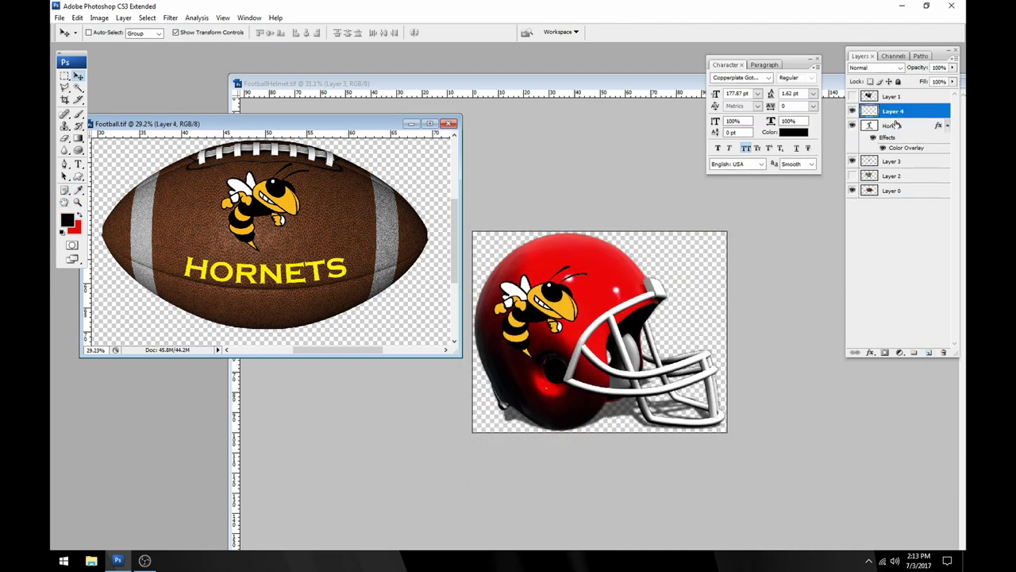
left_click(905, 135, "shift")
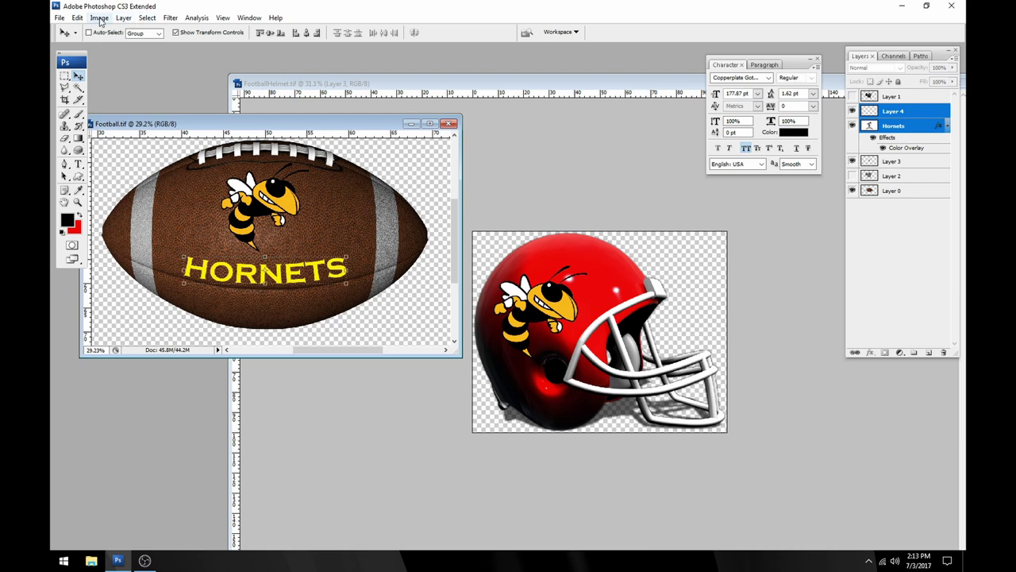
left_click(131, 20)
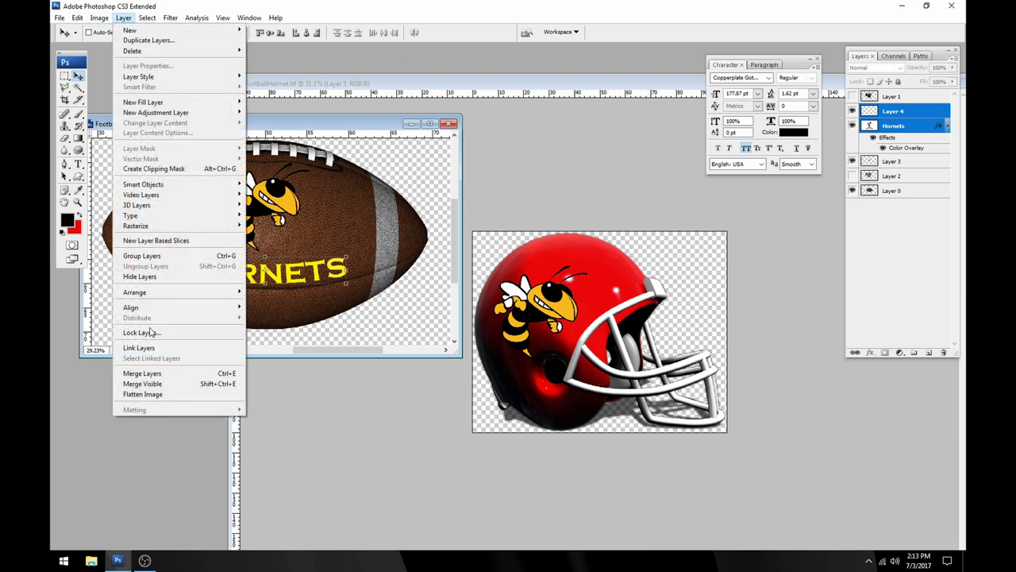
left_click(163, 375)
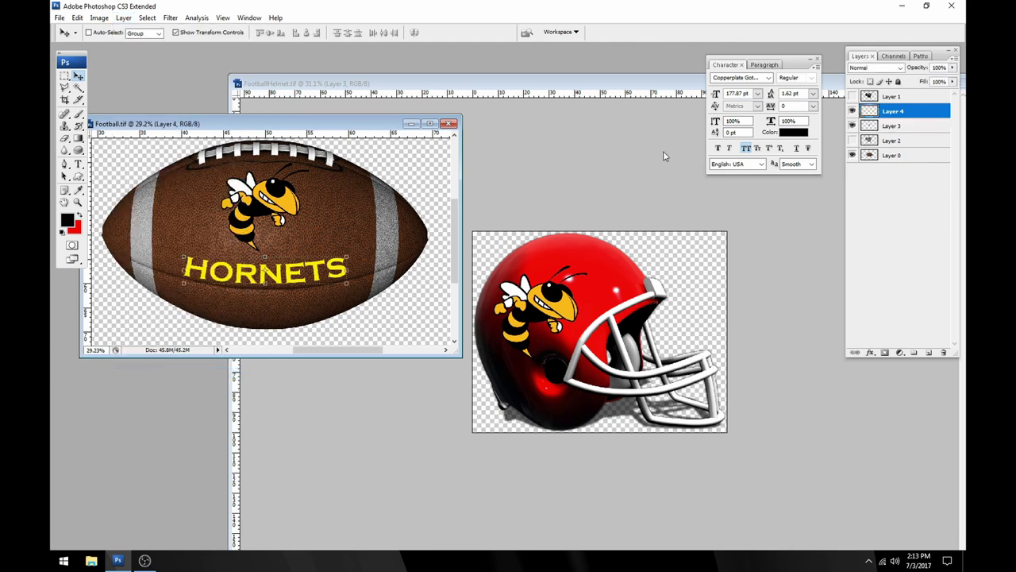
left_click(853, 111)
left_click(852, 111)
Apply Levels to the text: midtones 1.30, output white 193, input black 40
key("ctrl+l")
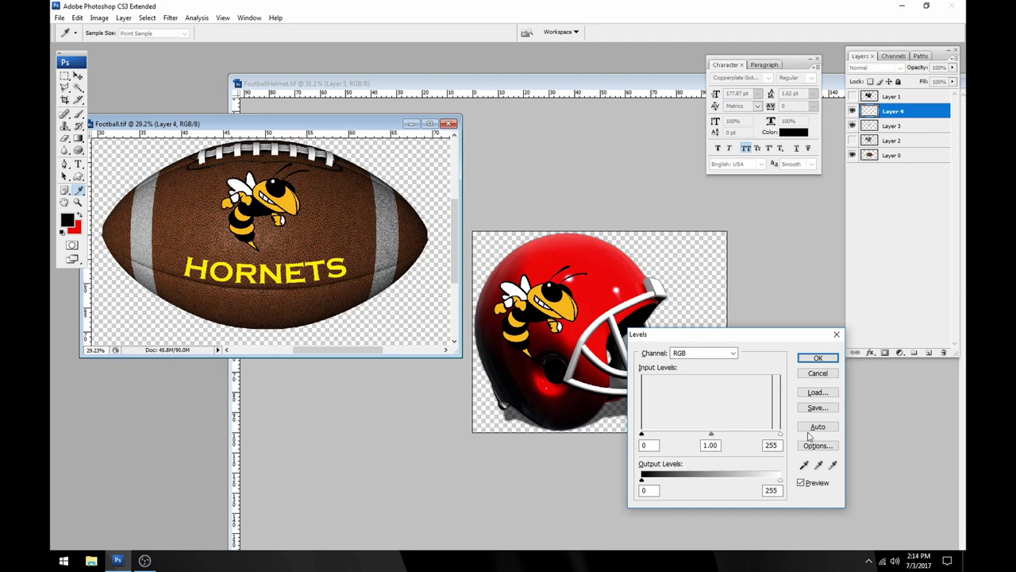
mouse_move(714, 438)
left_mouse_down()
mouse_move(741, 432)
mouse_move(699, 439)
left_mouse_up()
left_click_drag(780, 479, 746, 479)
left_click_drag(643, 435, 664, 439)
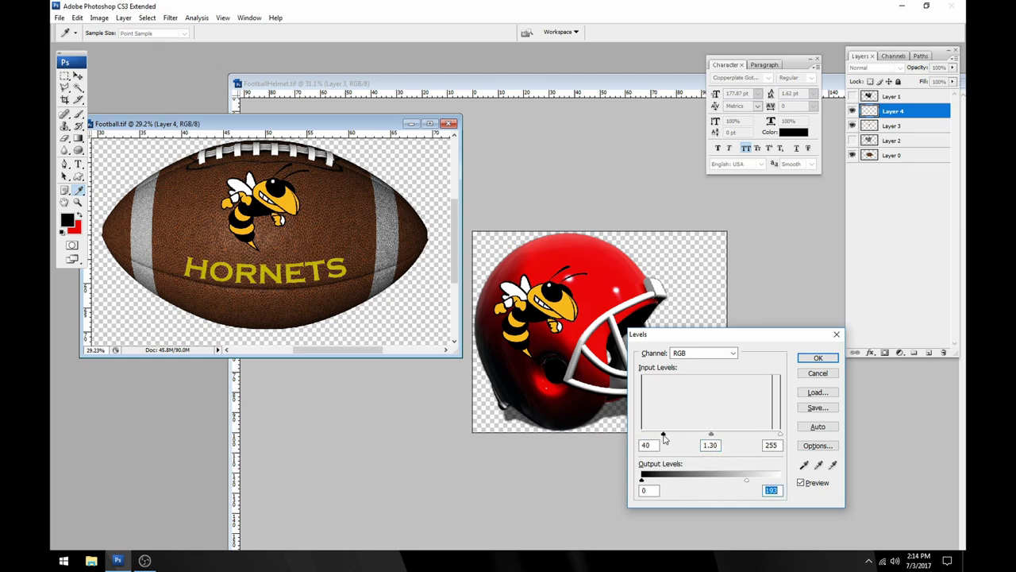
left_click(817, 357)
Shift the text's hue slightly toward orange with Hue/Saturation
key("v")
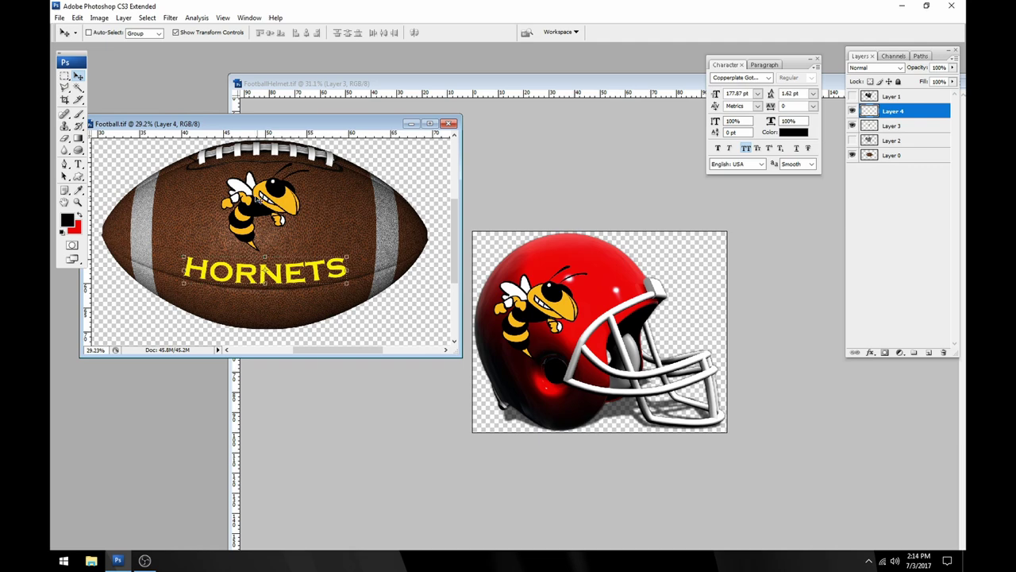
key("ctrl+u")
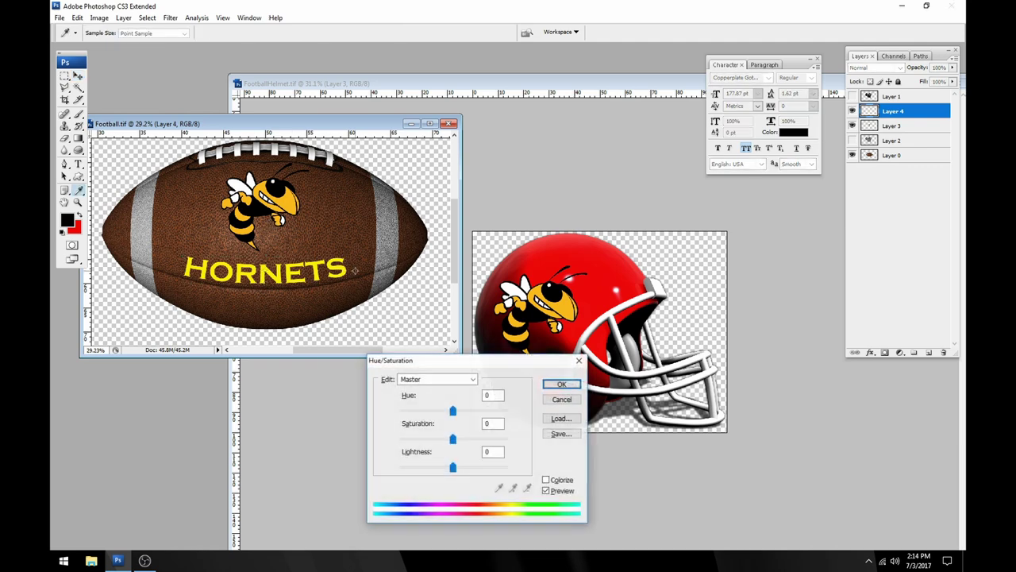
left_click_drag(453, 411, 447, 411)
left_click(561, 384)
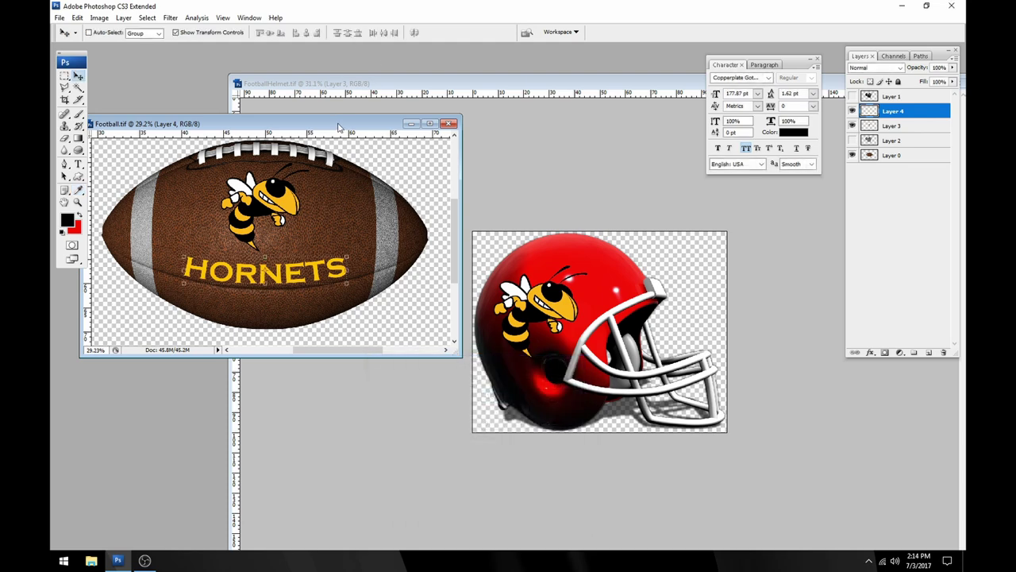
Select the hornet logo and HORNETS text layers and merge them into one
left_click_drag(342, 126, 389, 118)
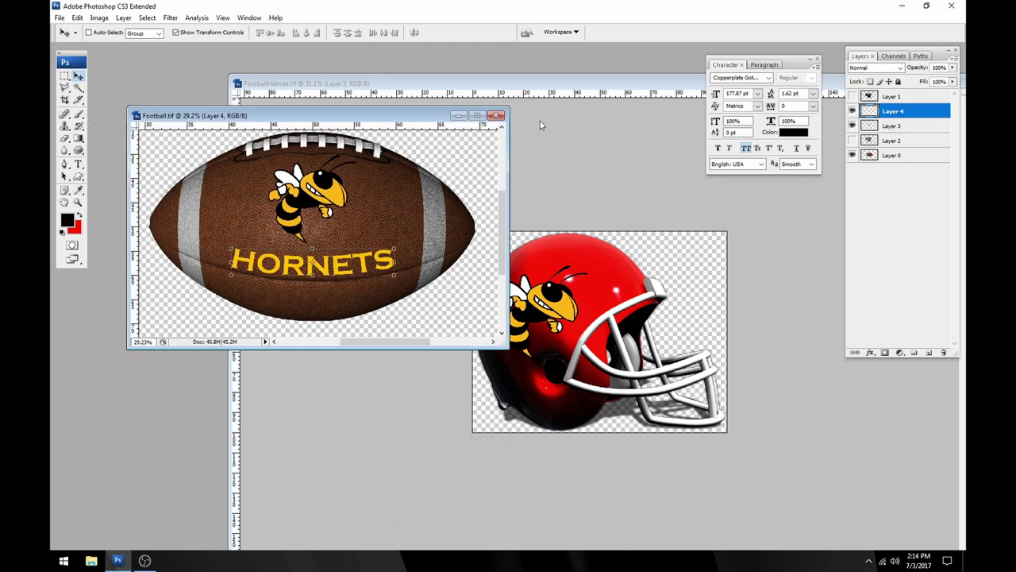
left_click(894, 126, "shift")
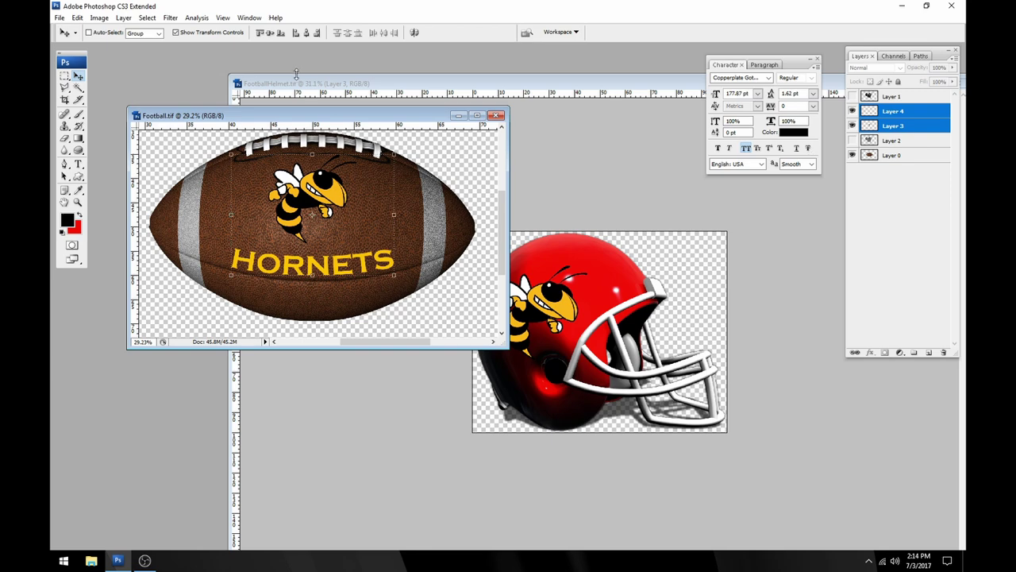
right_click(316, 193)
left_click(327, 201)
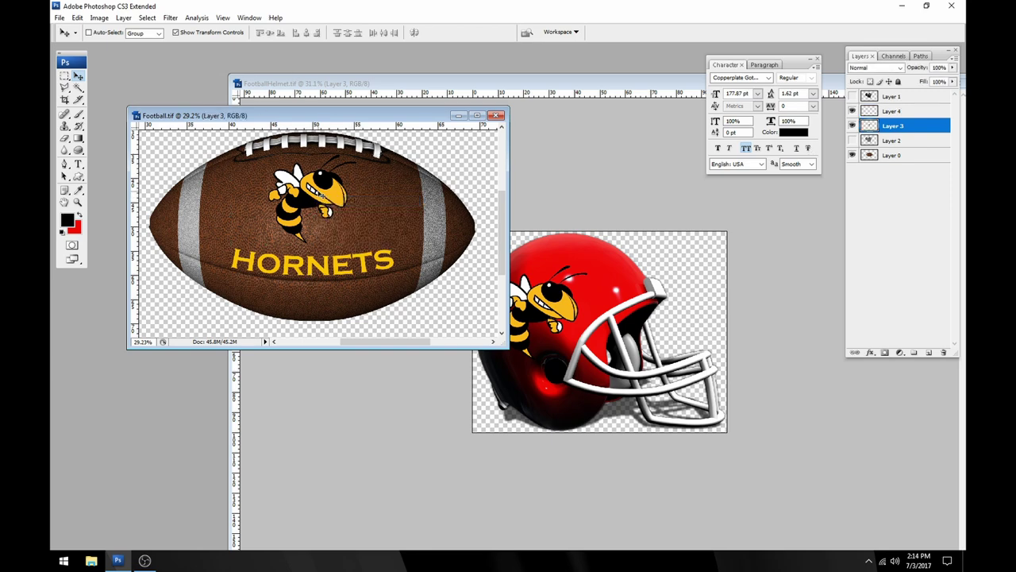
left_click(913, 112, "shift")
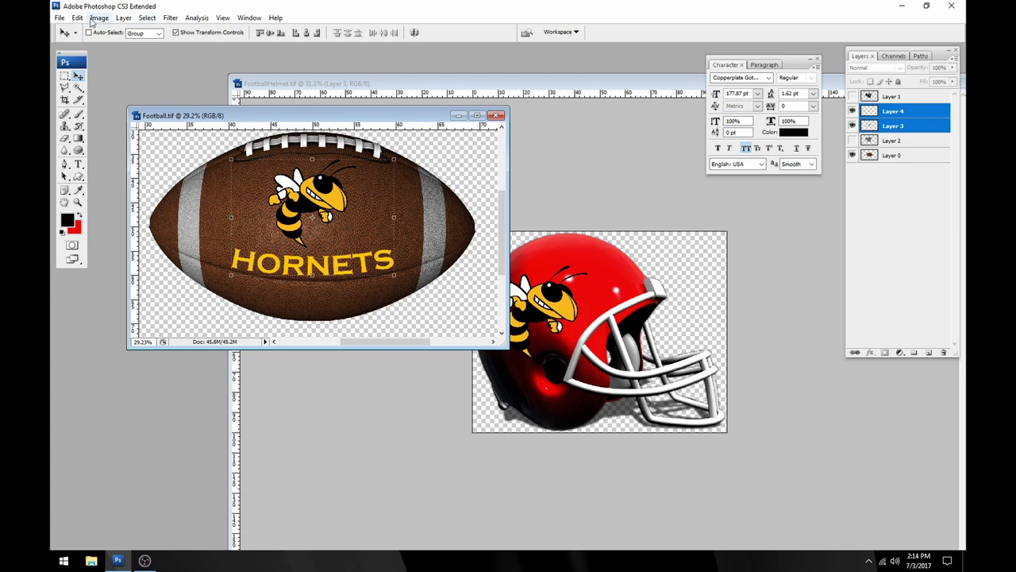
left_click(123, 18)
left_click(173, 375)
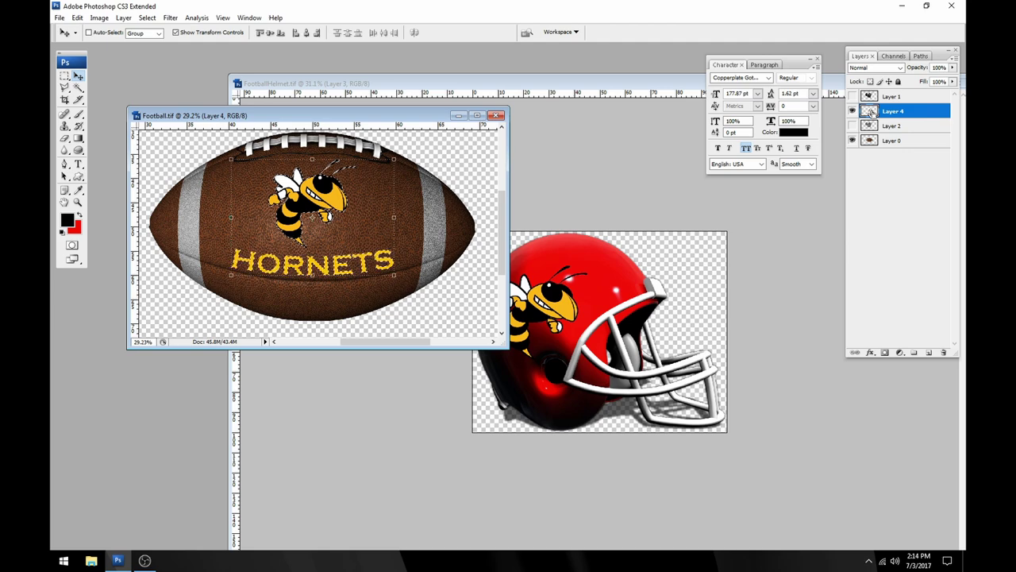
Copy the logo-shaped leather texture from Layer 0 to a new Layer 5 and check it
left_click(905, 141)
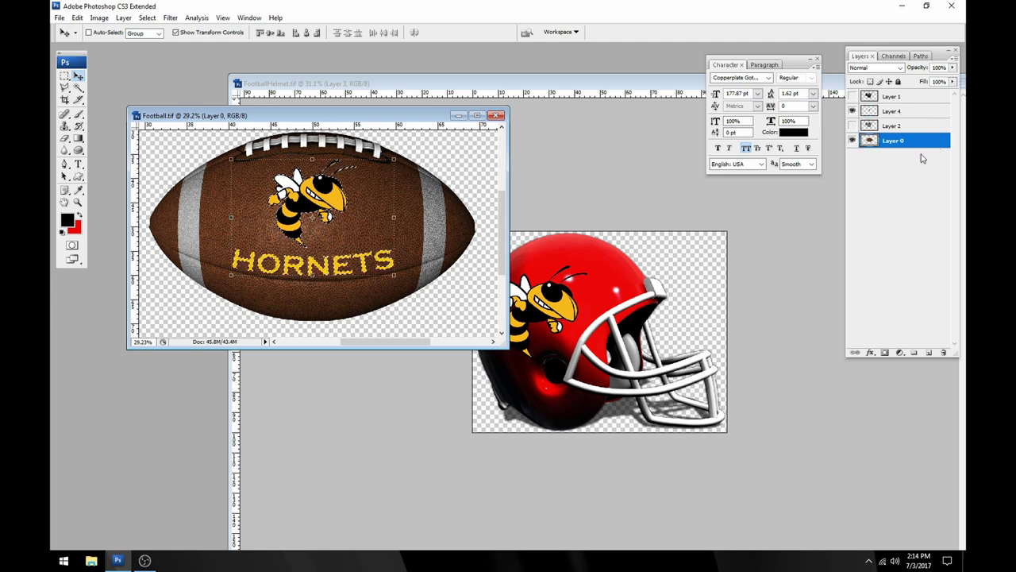
key("ctrl+shift+alt+n")
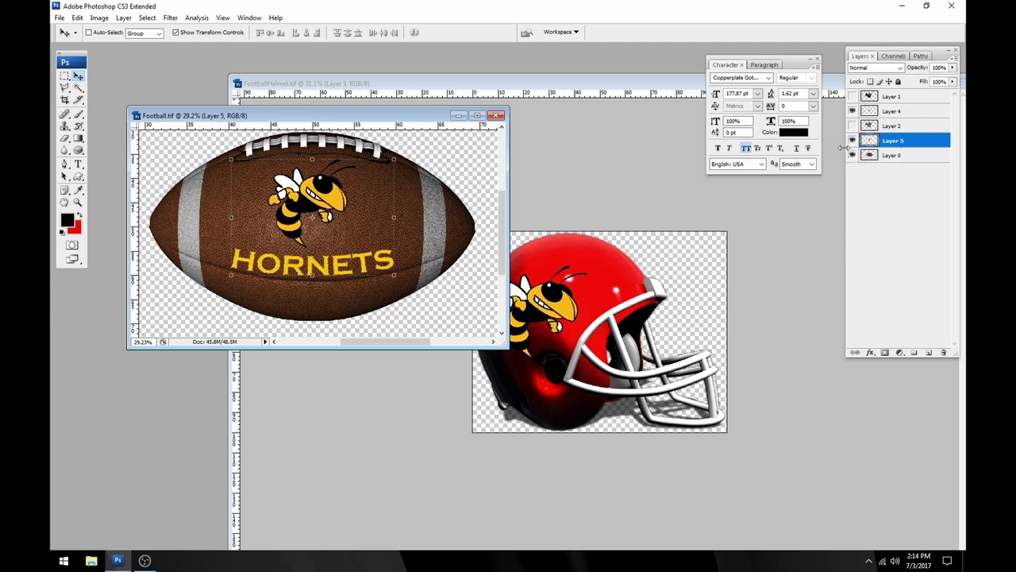
left_click(854, 123)
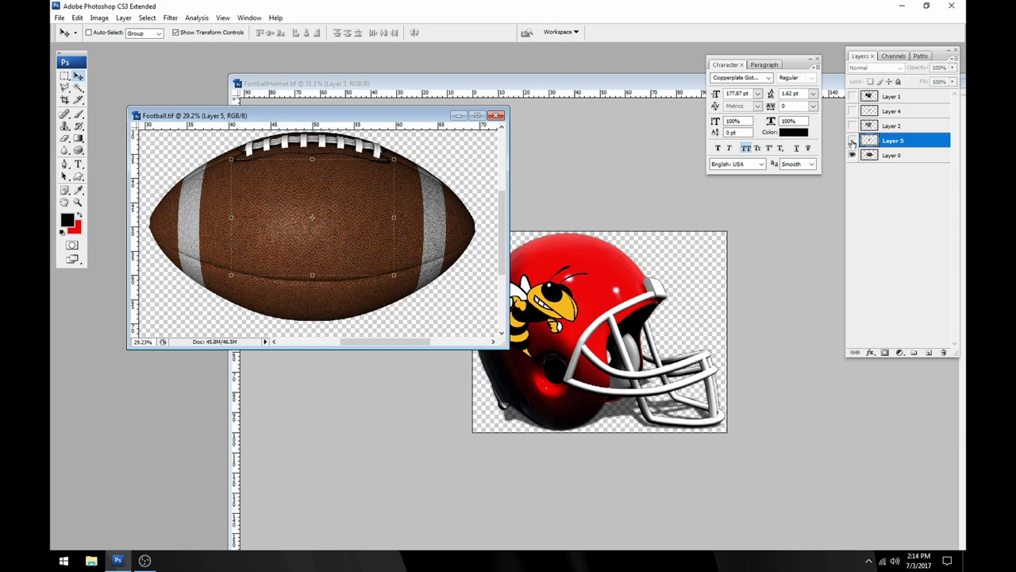
left_click(853, 154)
left_click(852, 140)
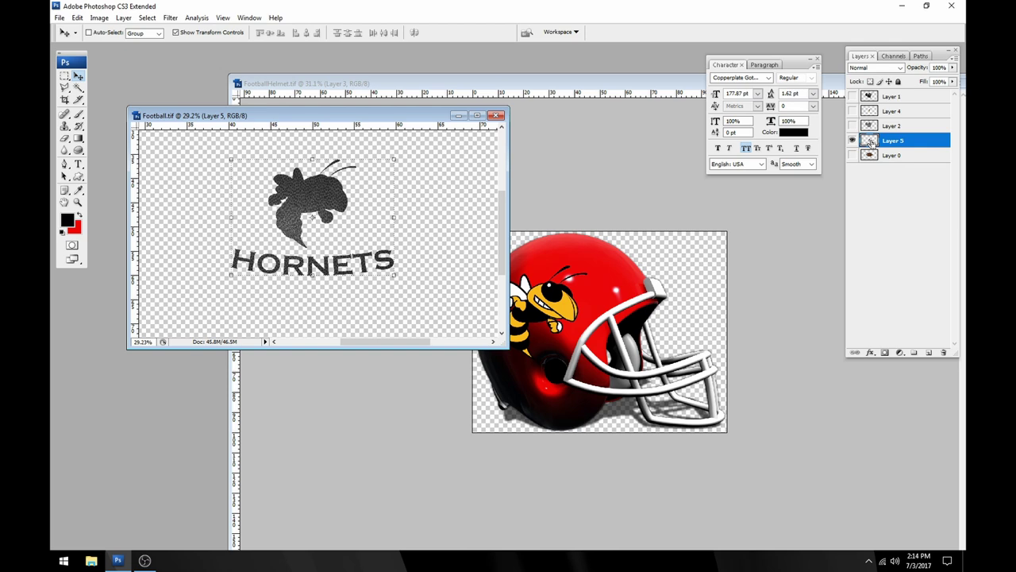
left_click(853, 111)
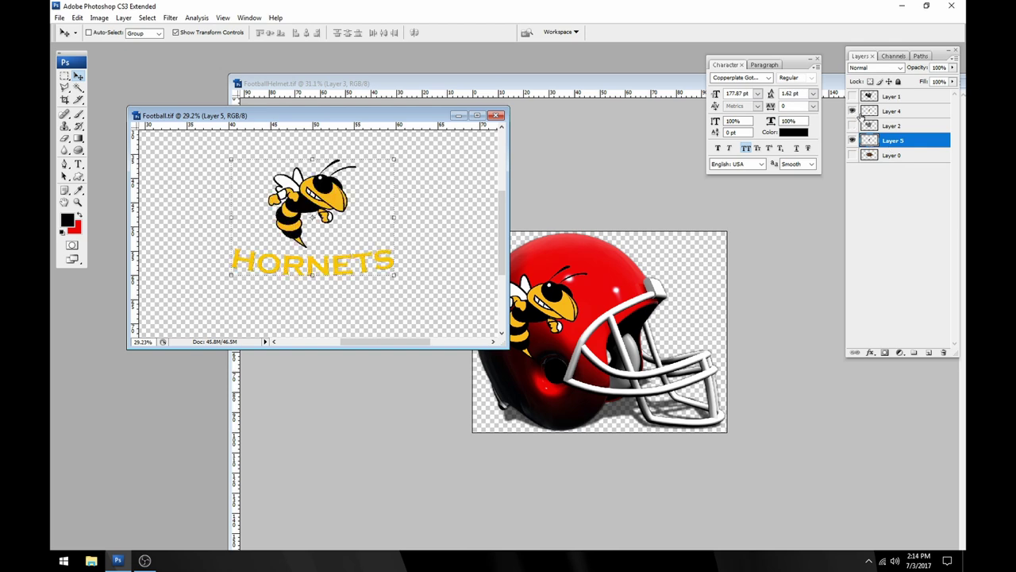
left_click(853, 155)
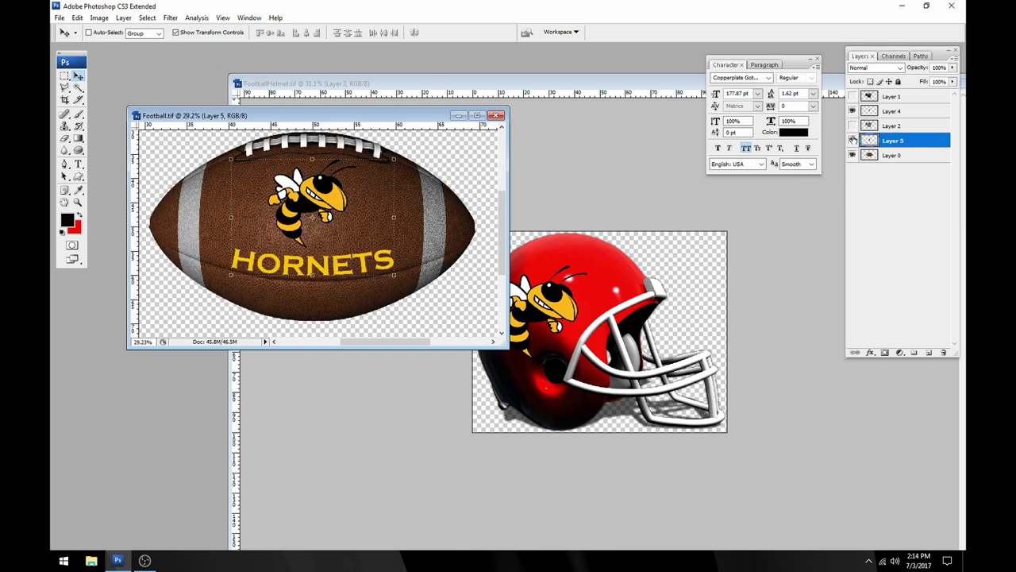
Set the hornet-and-text Layer 4 to Overlay blending and zoom in on it
left_click(884, 113)
left_click(874, 68)
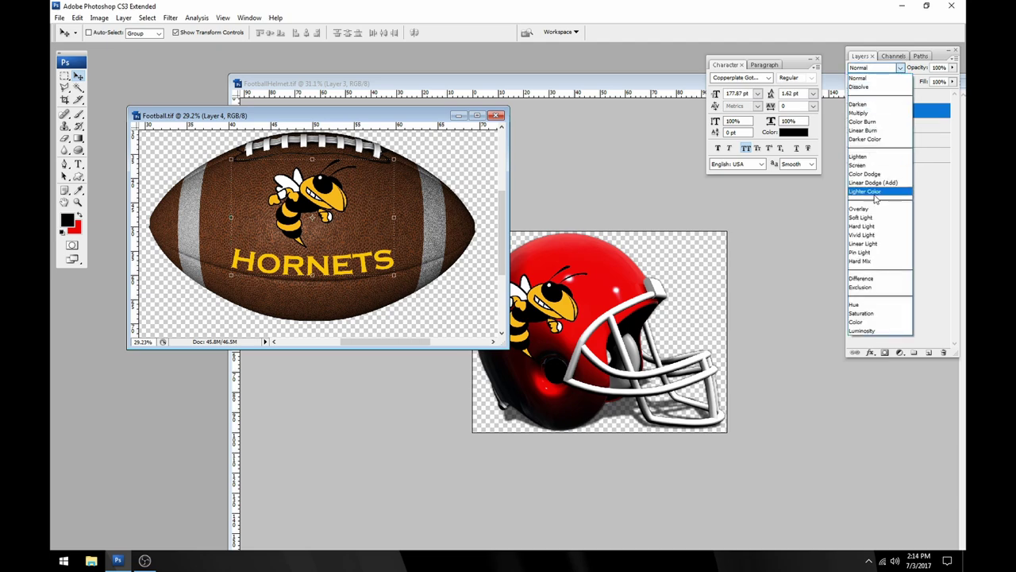
left_click(885, 212)
left_click(77, 202)
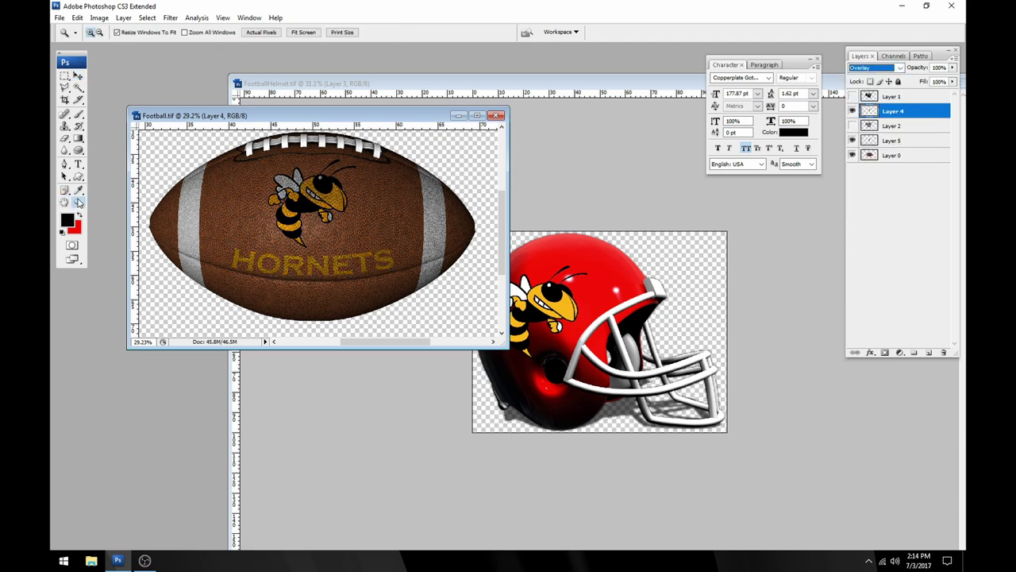
left_click(314, 223)
left_click(474, 273)
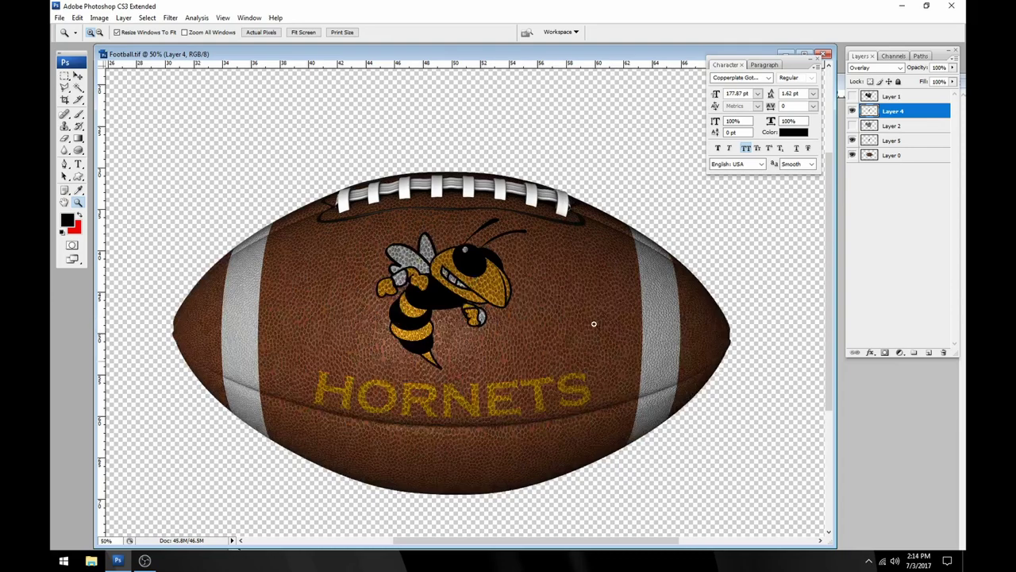
Adjust the logo Layer 4's midtone brightness with Levels
key("ctrl+l")
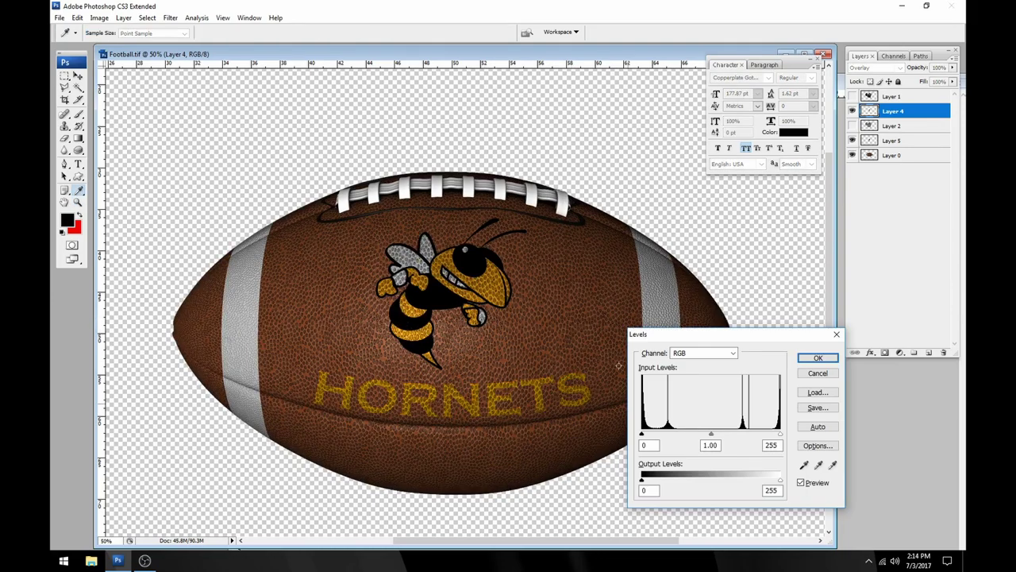
mouse_move(710, 435)
left_mouse_down()
mouse_move(644, 436)
mouse_move(720, 435)
left_mouse_up()
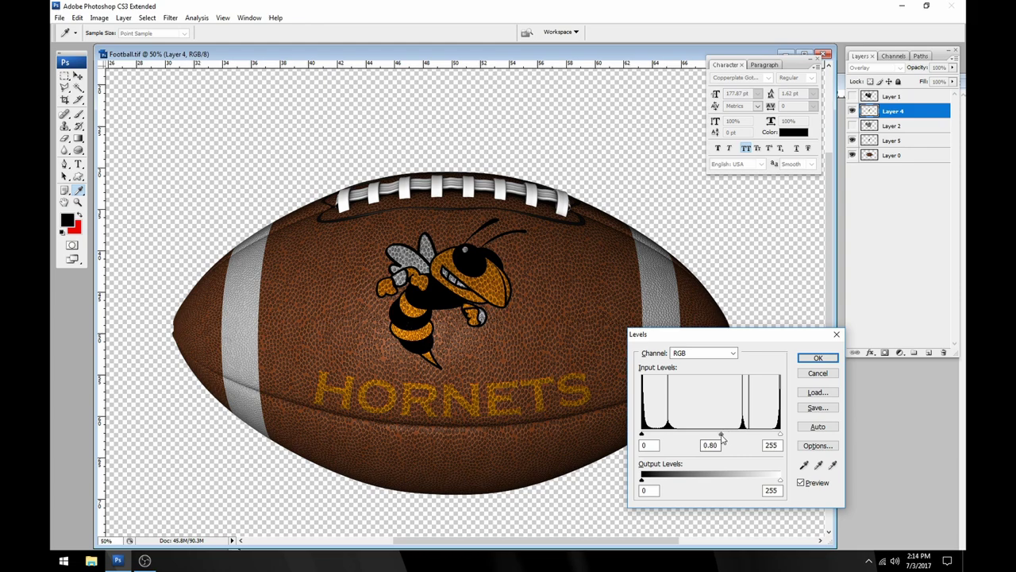
left_click(817, 359)
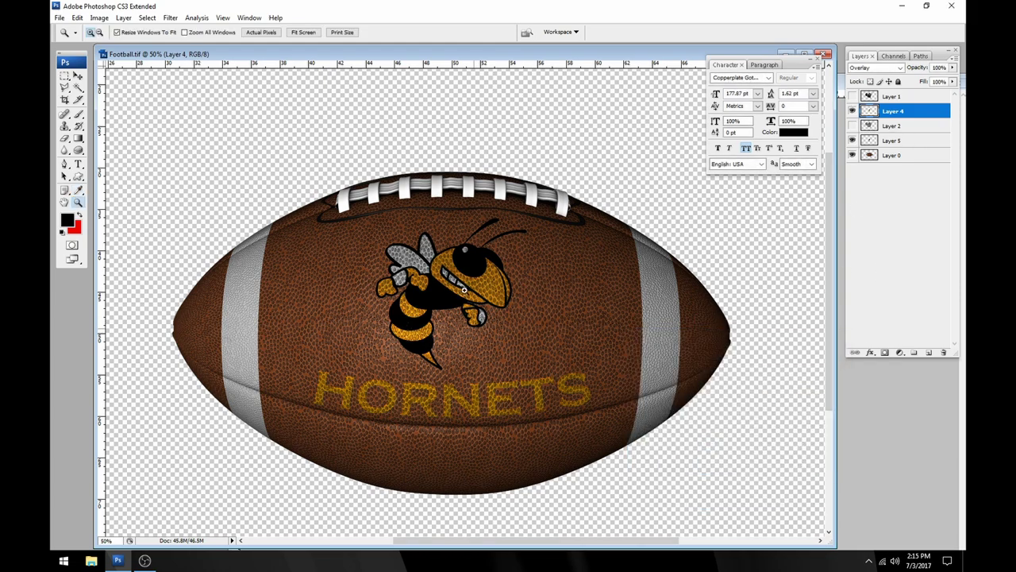
Brighten the leather texture Layer 5 with Levels, input white at 179
left_click(885, 142)
left_click(852, 140)
left_click(851, 141)
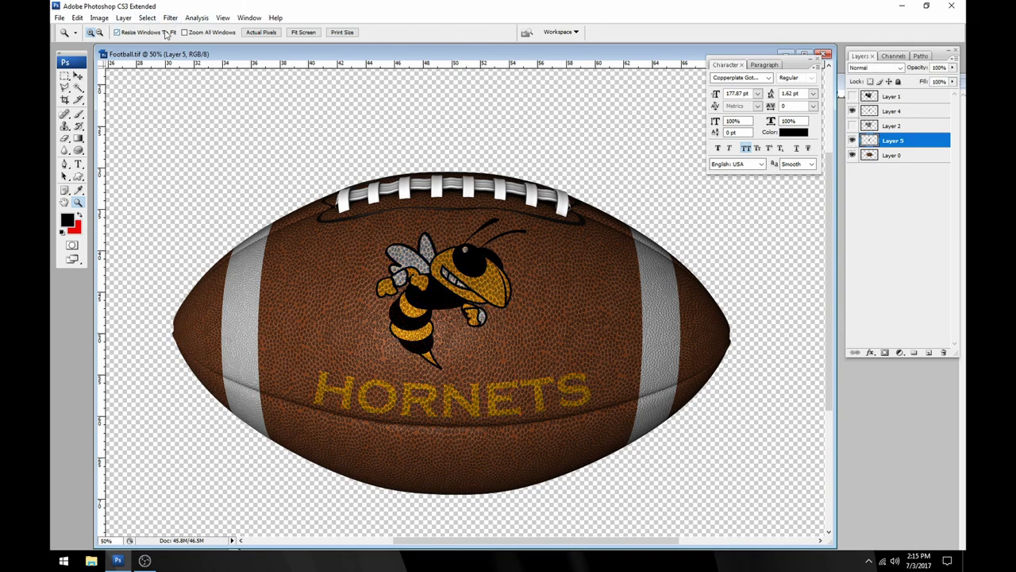
key("ctrl+l")
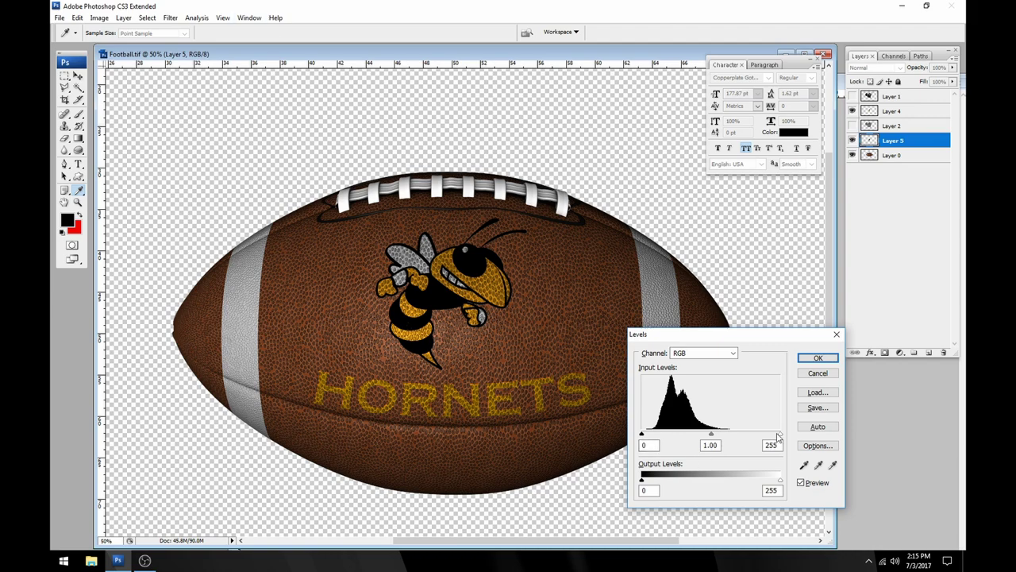
left_click_drag(781, 435, 686, 436)
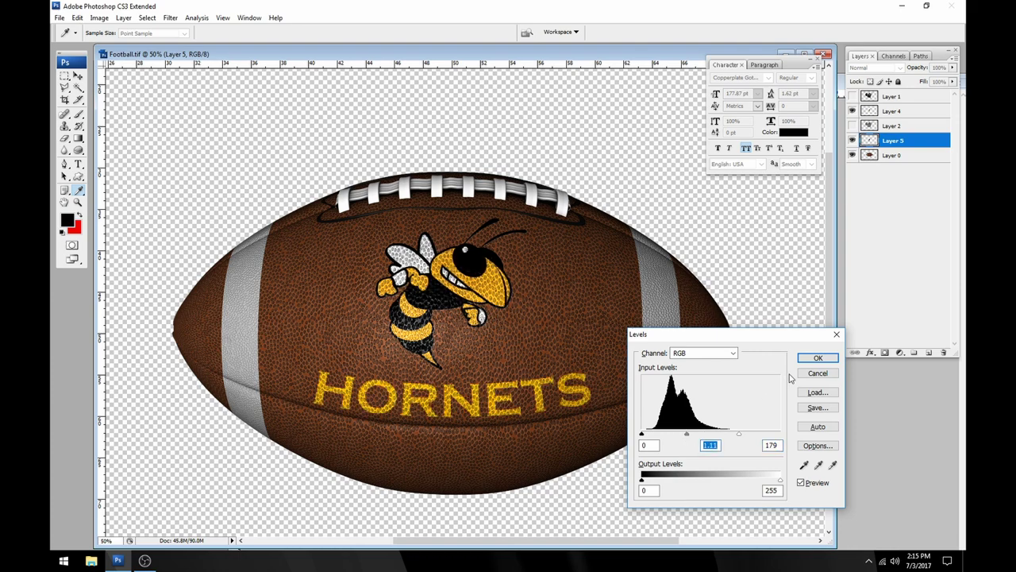
left_click(818, 357)
key("z")
left_click(692, 291)
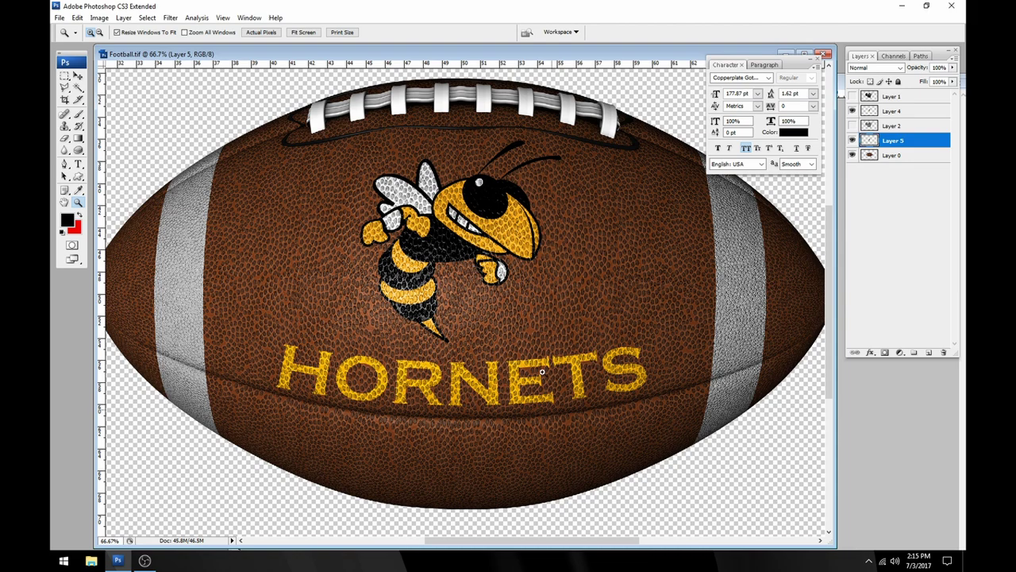
left_click(528, 340, "alt")
left_click(528, 340, "alt")
Zoom out the football and arrange FootballHelmet.tif and Football.tif side by side
left_click(527, 337, "alt")
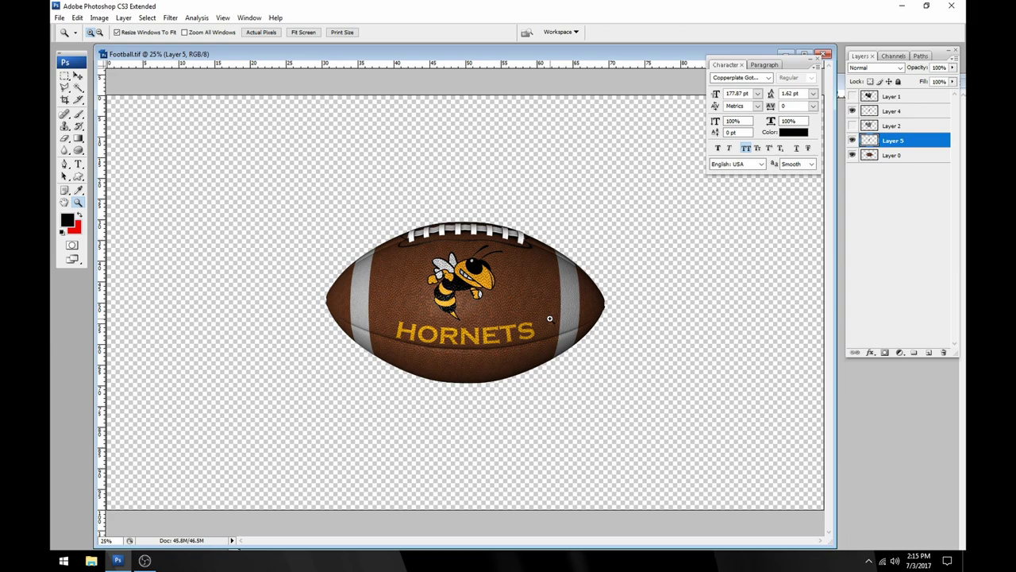
left_click(435, 303)
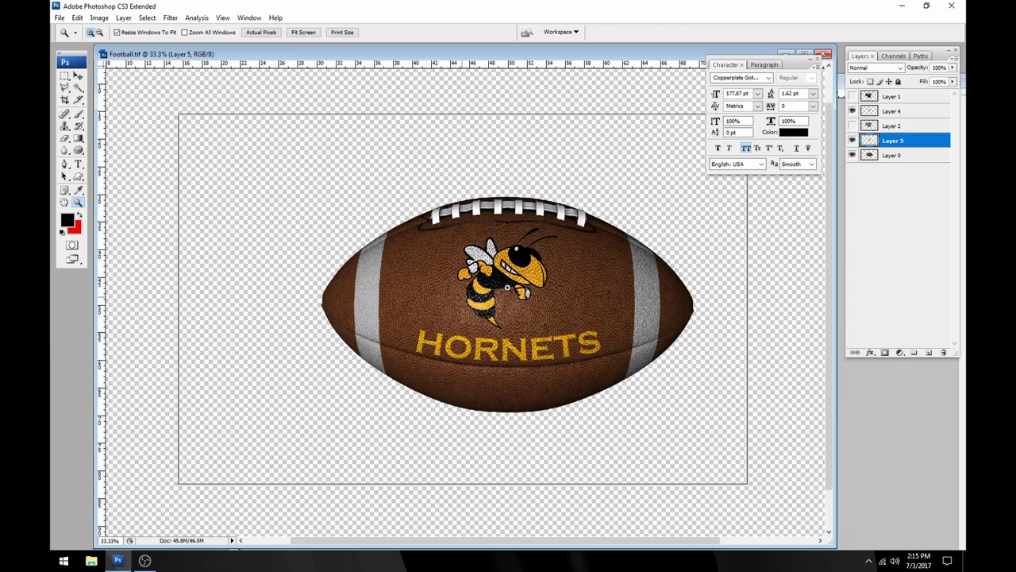
left_click(459, 295)
left_click(424, 262, "alt")
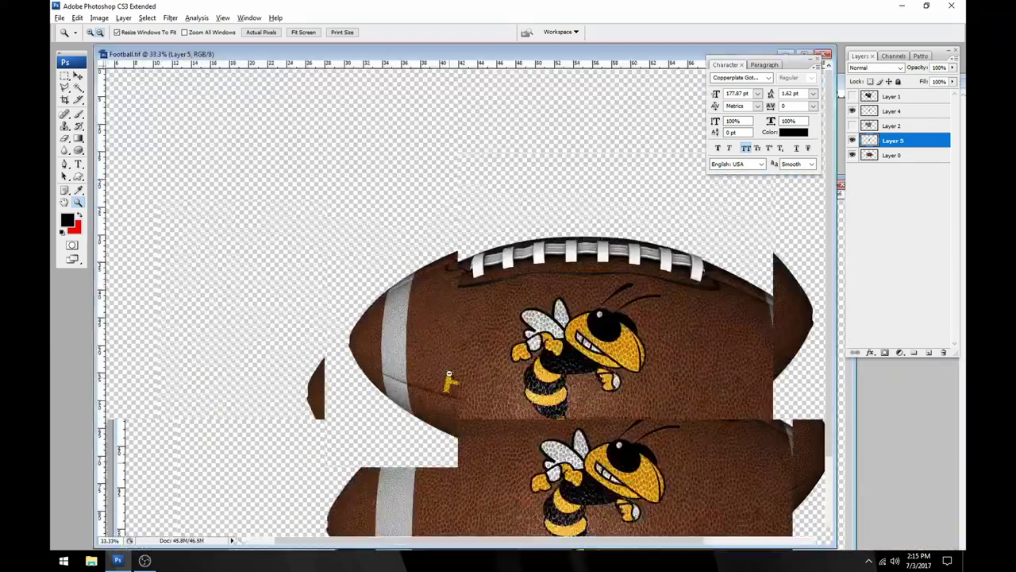
left_click(424, 262, "alt")
left_click(424, 262, "alt")
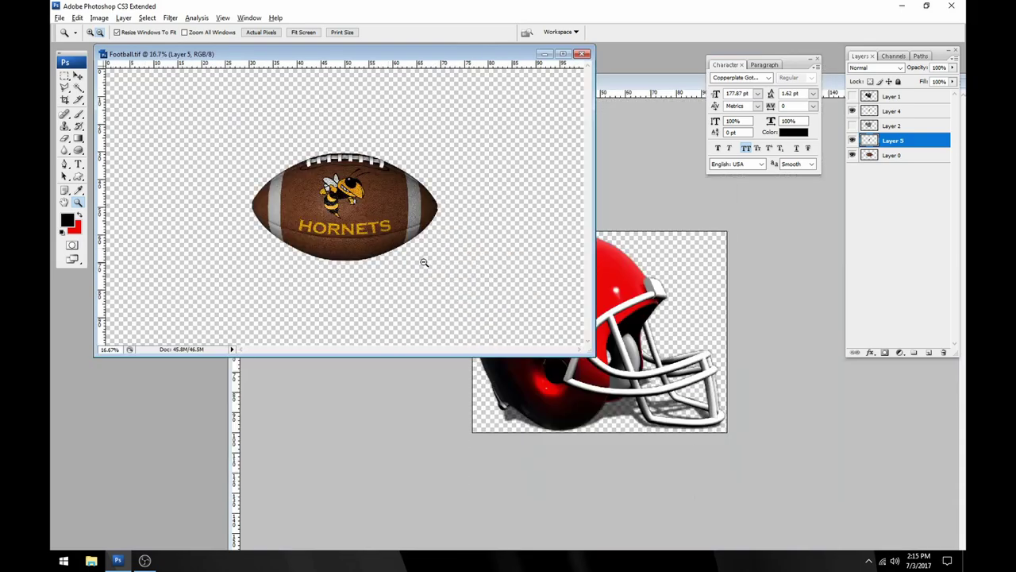
left_click(642, 77)
left_click_drag(516, 77, 702, 77)
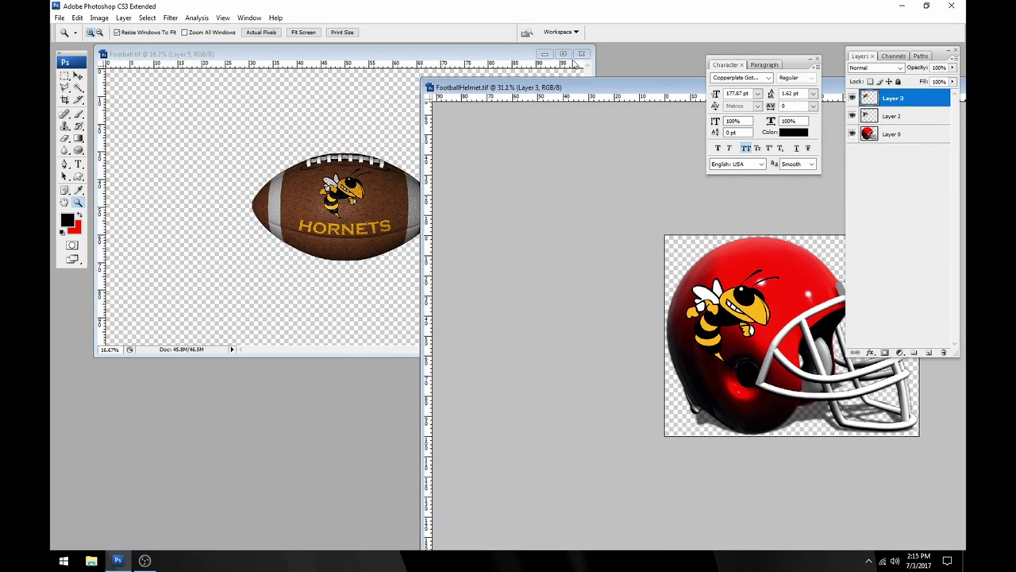
left_click_drag(430, 55, 385, 139)
left_click_drag(630, 90, 610, 76)
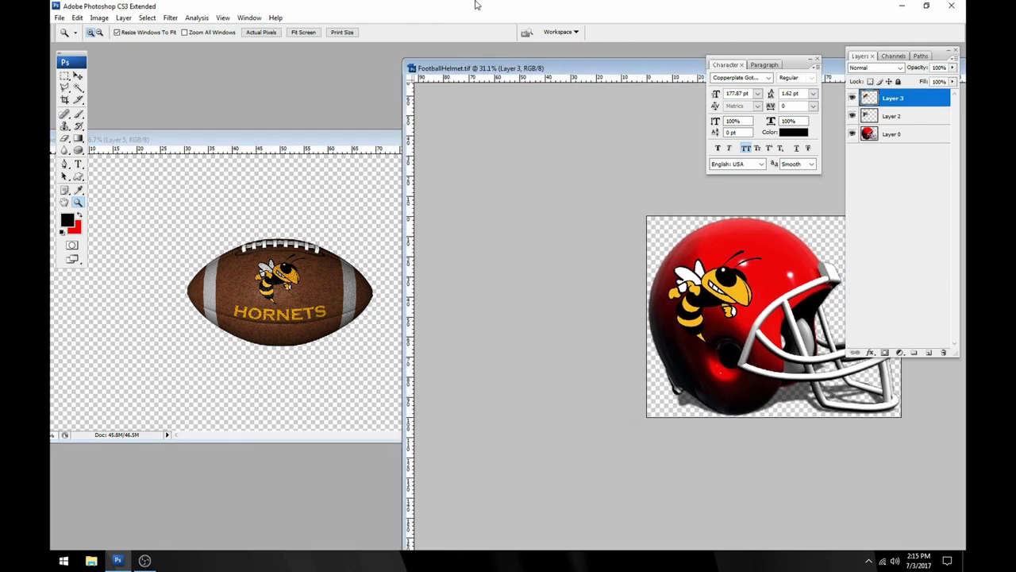